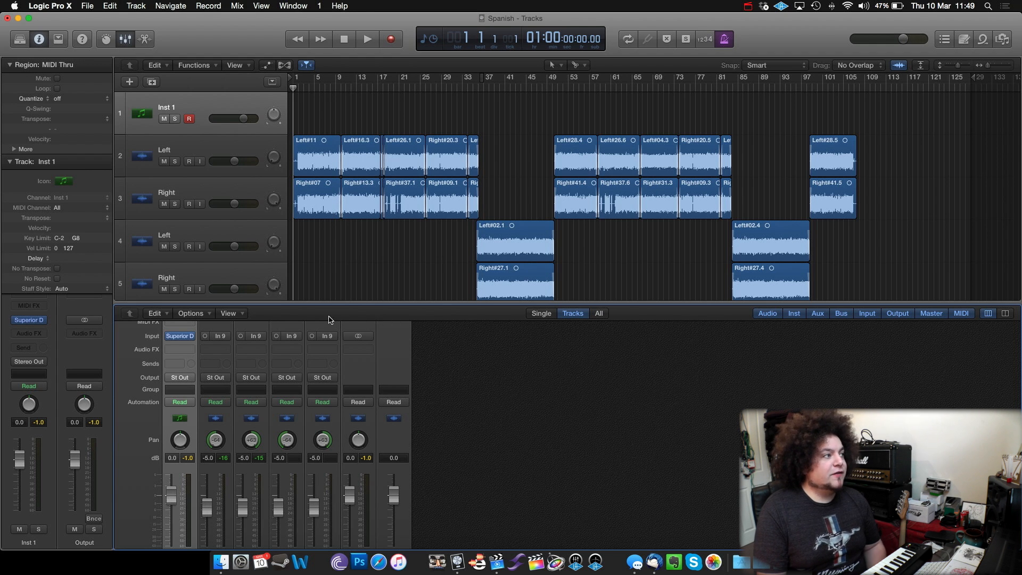
Step: Examine the microphone channels in the mixer of Superior Drummer on the Inst 1 channel and close the plug-in window
{"action": "left_click", "coordinate": [177, 338]}
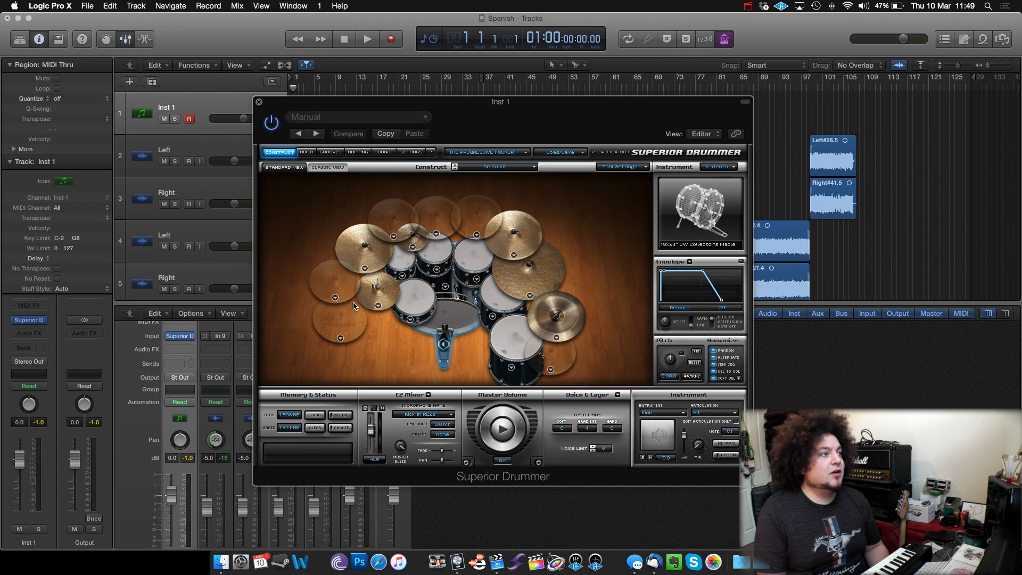
{"action": "left_click", "coordinate": [306, 152]}
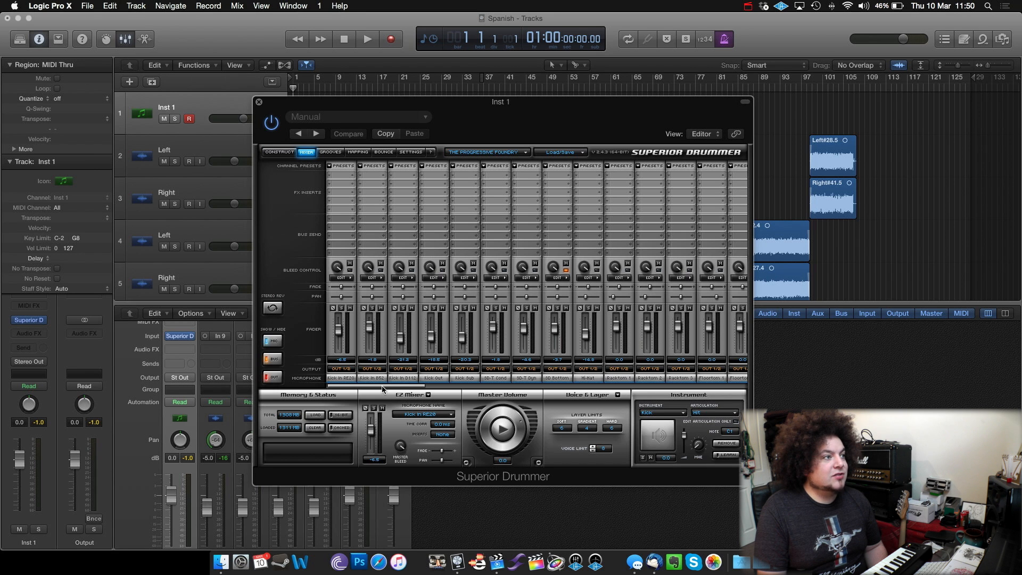
{"action": "mouse_move", "coordinate": [382, 386]}
{"action": "left_mouse_down"}
{"action": "mouse_move", "coordinate": [496, 388]}
{"action": "mouse_move", "coordinate": [380, 387]}
{"action": "left_mouse_up"}
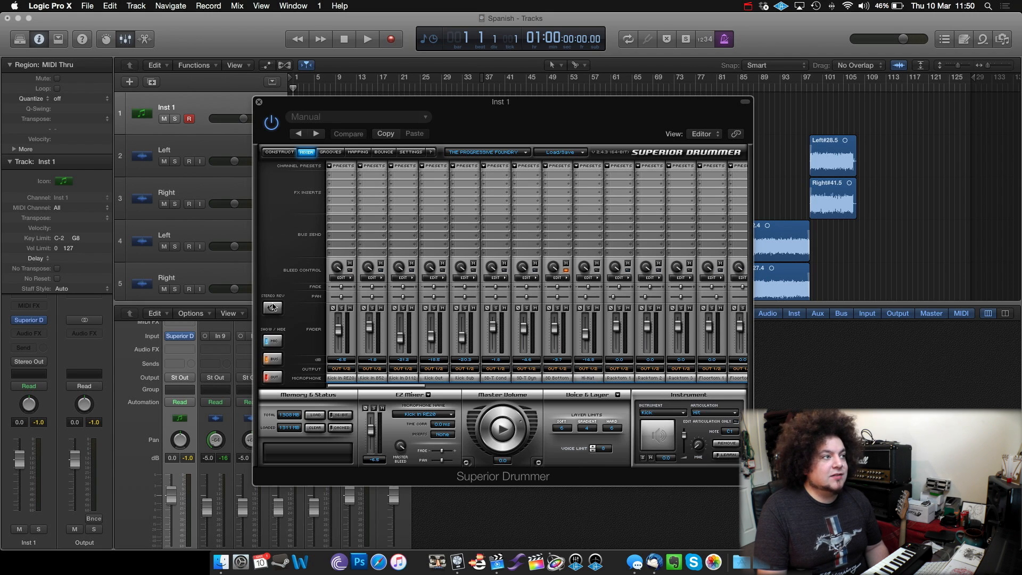
{"action": "left_click", "coordinate": [259, 102]}
Step: Add fifteen aux channels, Aux 1 to Aux 15, to the Inst 1 multi-output instrument
{"action": "scroll", "coordinate": [195, 432], "scroll_direction": "up", "scroll_amount": 5}
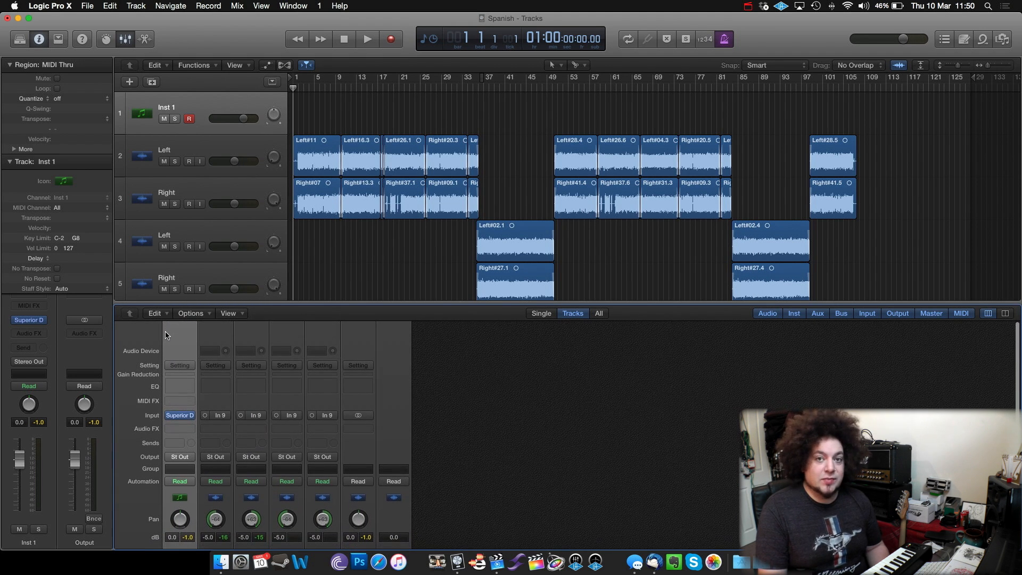
{"action": "scroll", "coordinate": [167, 374], "scroll_direction": "down", "scroll_amount": 7}
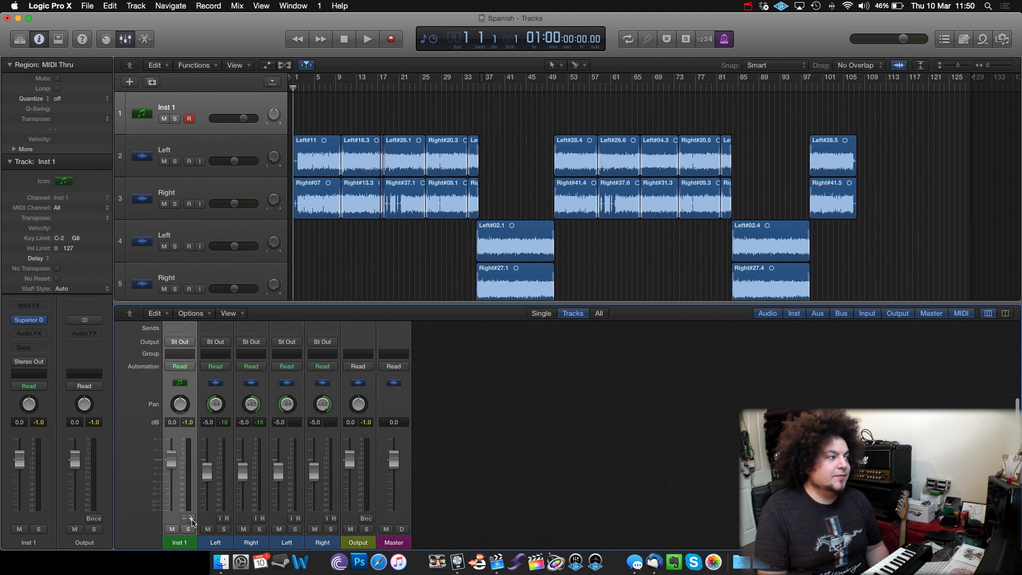
{"action": "left_click", "coordinate": [191, 519]}
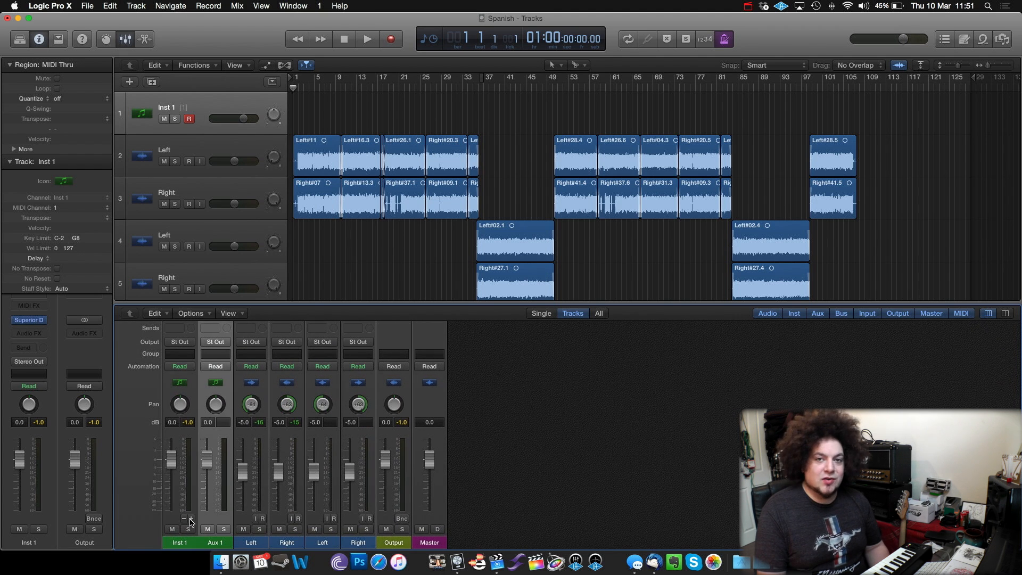
{"action": "left_click", "coordinate": [191, 519]}
{"action": "left_click", "coordinate": [191, 519]}
{"action": "left_click", "coordinate": [191, 519]}
{"action": "left_click", "coordinate": [191, 519]}
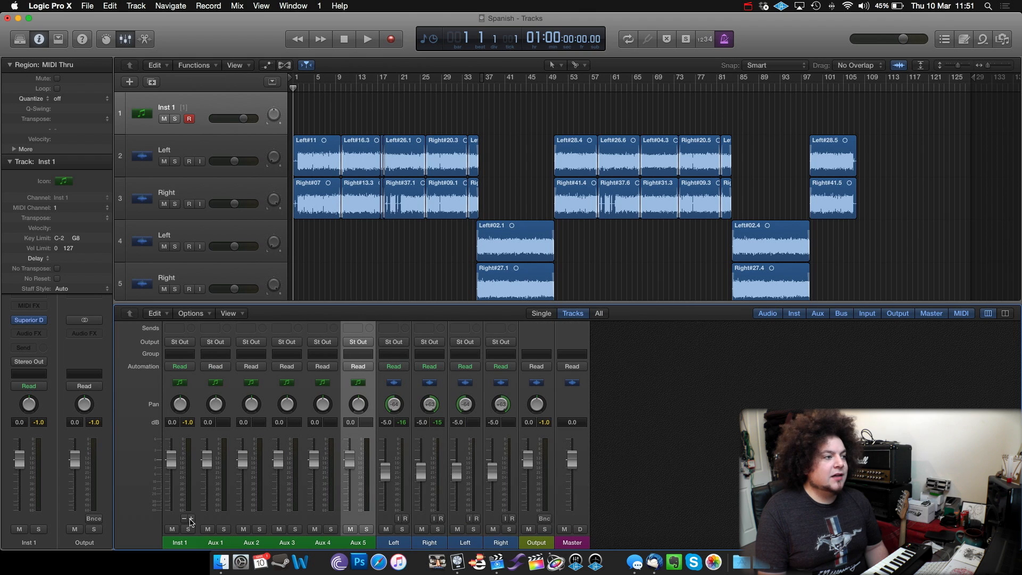
{"action": "left_click", "coordinate": [191, 519]}
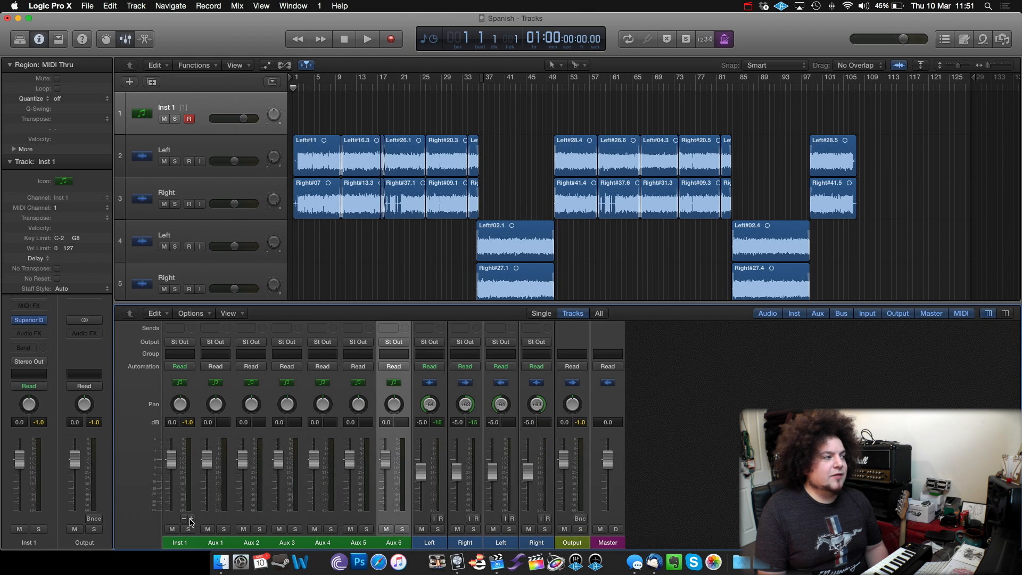
{"action": "left_click", "coordinate": [191, 519]}
{"action": "left_click", "coordinate": [191, 519]}
{"action": "left_click", "coordinate": [191, 519]}
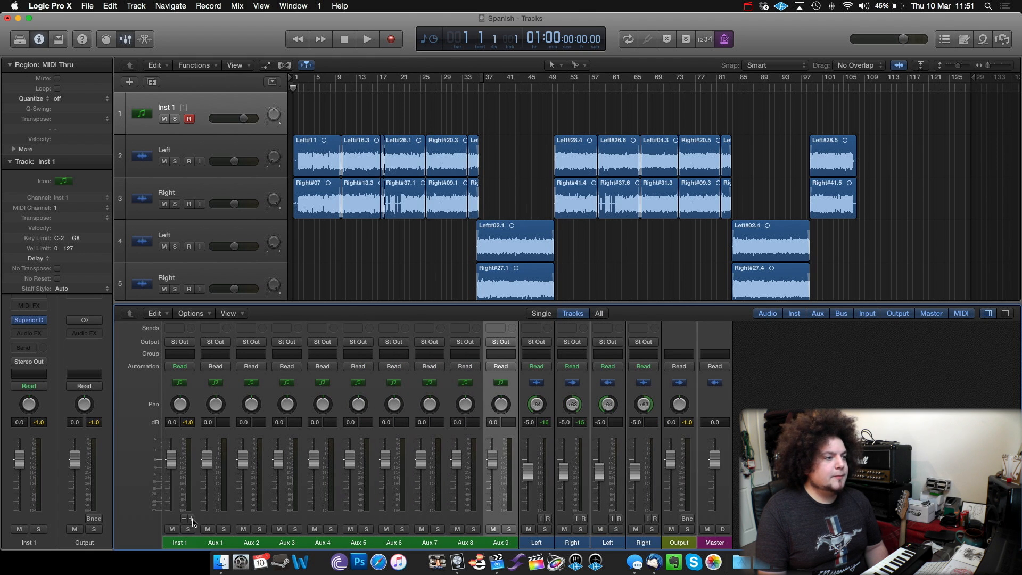
{"action": "left_click", "coordinate": [191, 519]}
{"action": "left_click", "coordinate": [191, 519]}
{"action": "left_click", "coordinate": [191, 519]}
{"action": "left_click", "coordinate": [191, 519]}
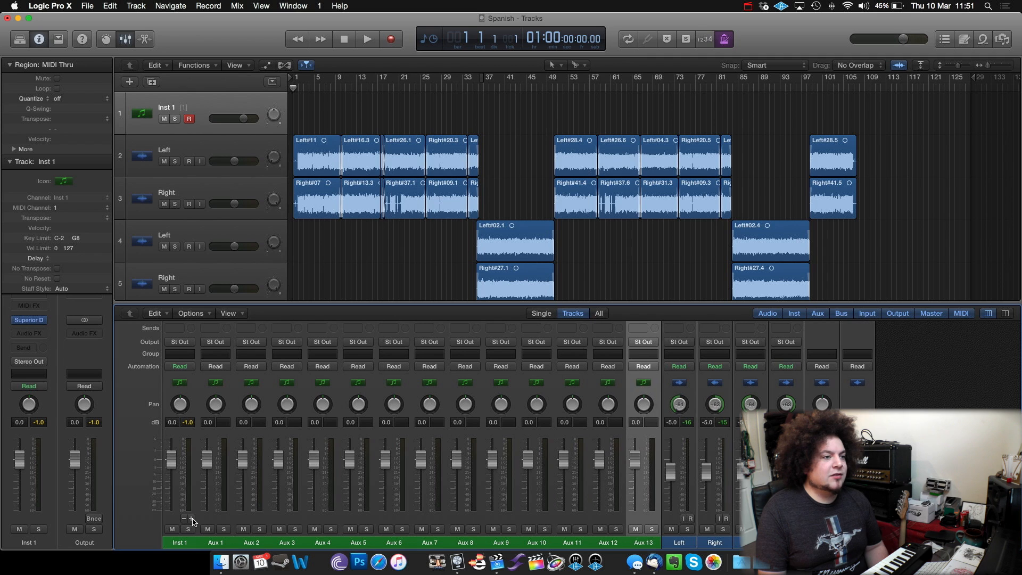
{"action": "left_click", "coordinate": [191, 519]}
{"action": "left_click", "coordinate": [191, 519]}
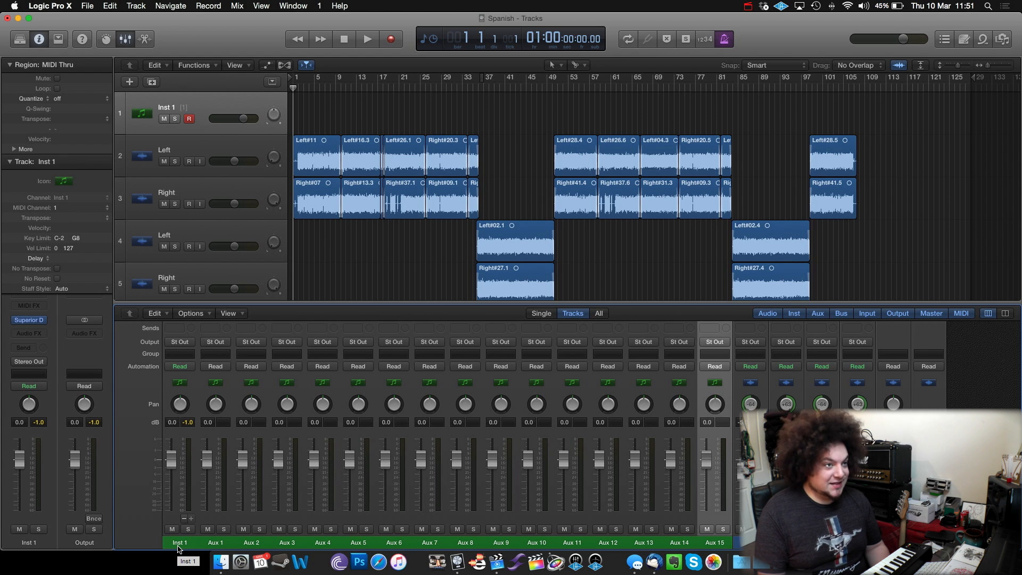
Step: Reopen the Superior Drummer mixer from Inst 1 and check the first kick microphone's output options, keeping Out 1/2
{"action": "scroll", "coordinate": [200, 449], "scroll_direction": "up", "scroll_amount": 5}
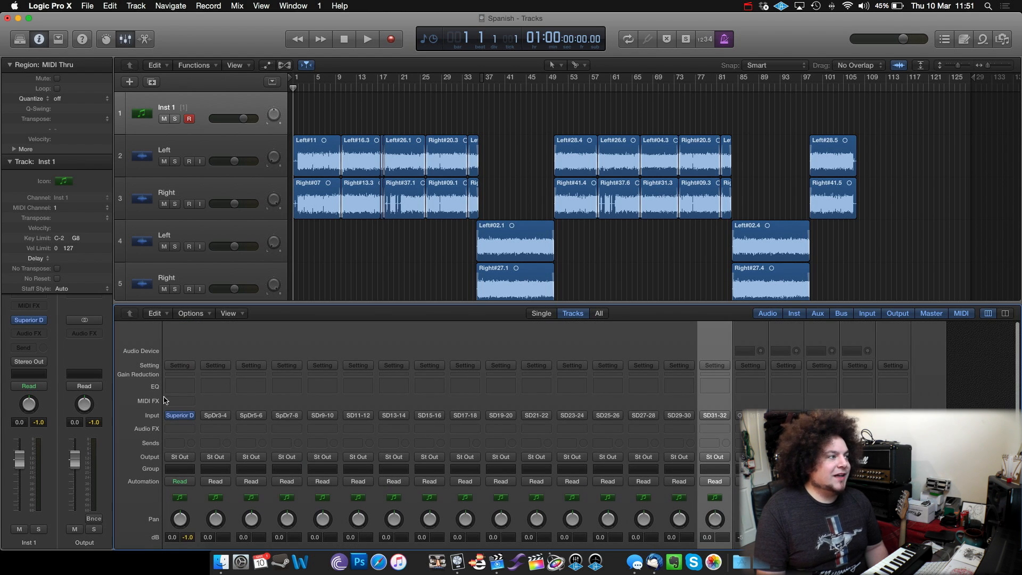
{"action": "left_click", "coordinate": [179, 416]}
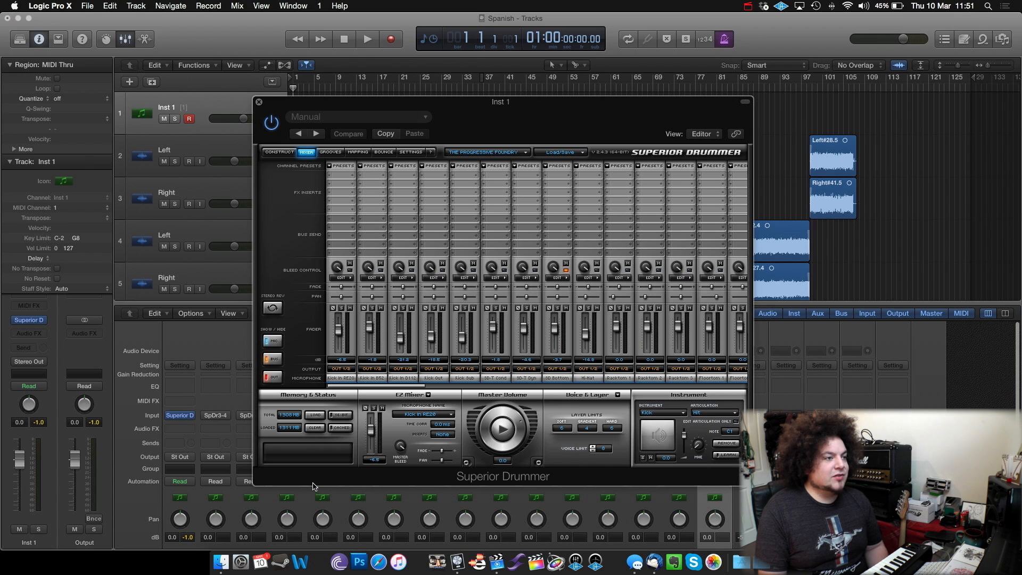
{"action": "scroll", "coordinate": [223, 527], "scroll_direction": "down", "scroll_amount": 5}
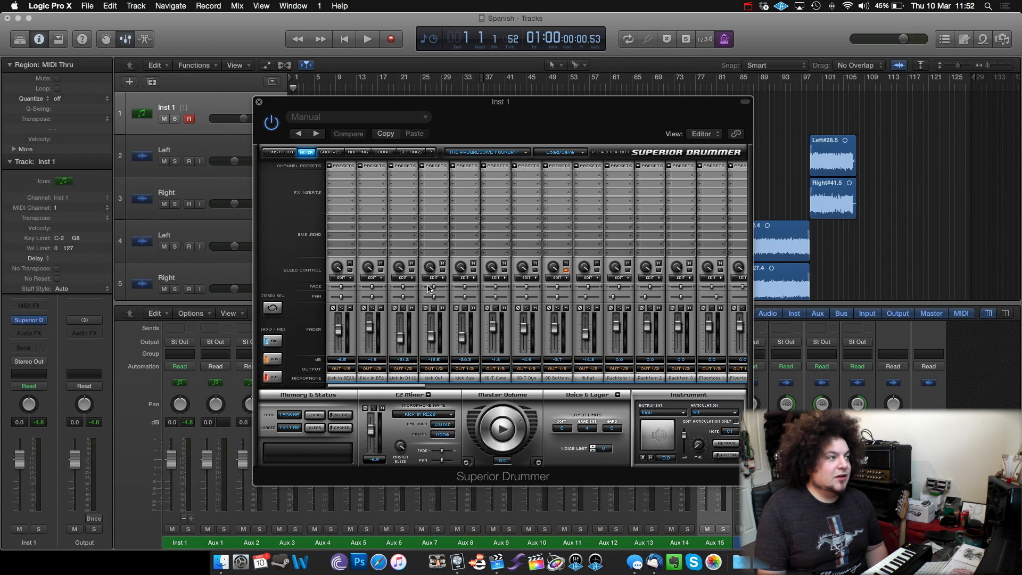
{"action": "left_click", "coordinate": [343, 369]}
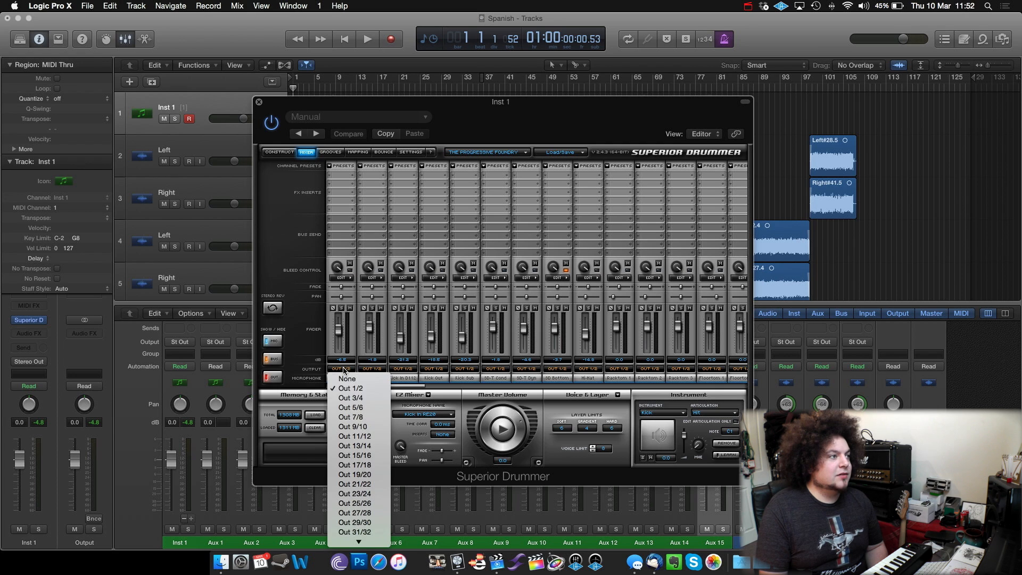
{"action": "left_click", "coordinate": [345, 373]}
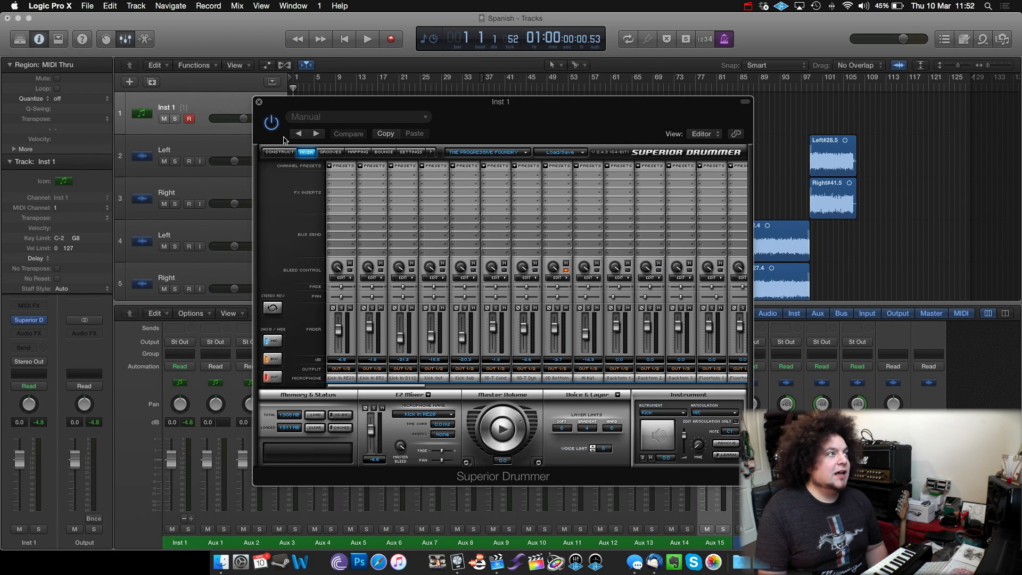
Step: Audition the kick drum in Superior Drummer's Construct view to check its level on the Inst 1 channel
{"action": "left_click", "coordinate": [278, 153]}
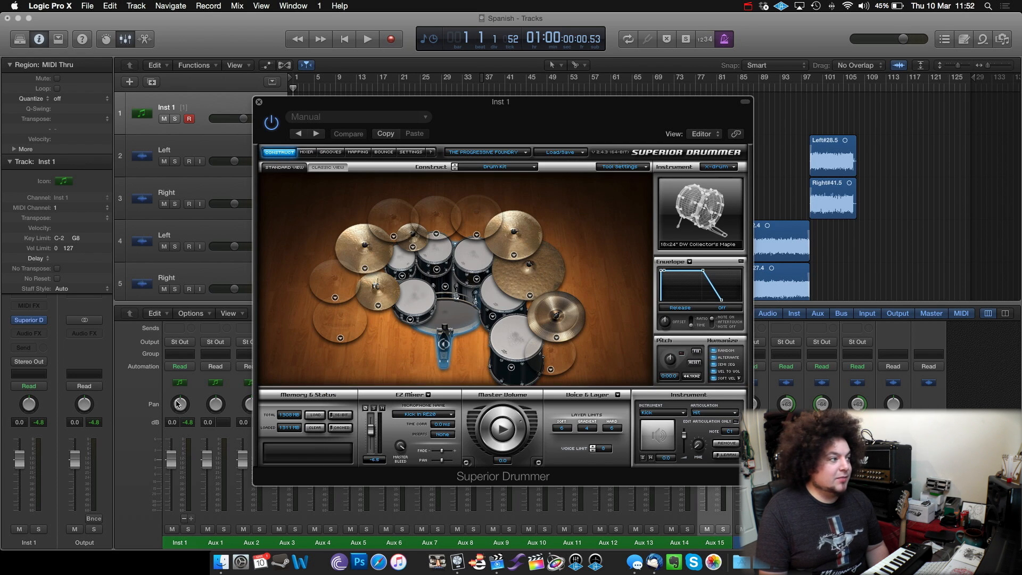
{"action": "left_click", "coordinate": [446, 317]}
{"action": "left_click", "coordinate": [445, 316]}
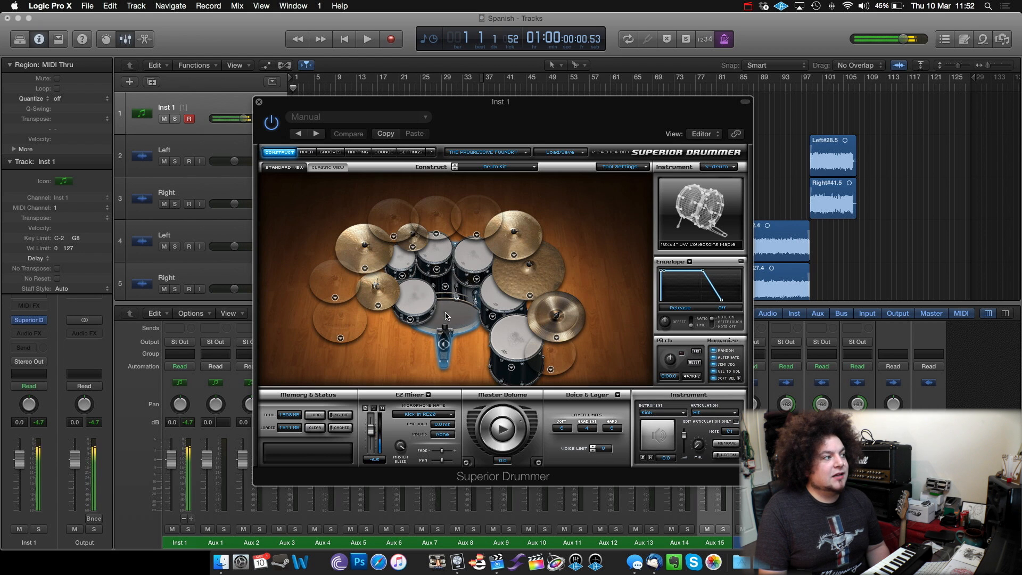
Step: Route the Kick In D112 microphone channel to Out 3/4 in Superior Drummer's mixer
{"action": "left_click", "coordinate": [306, 152]}
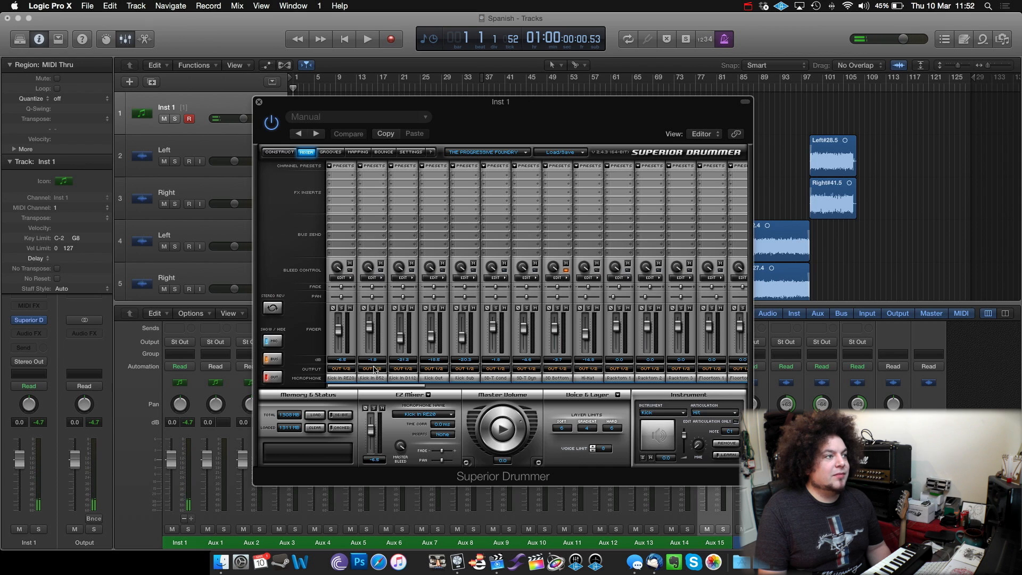
{"action": "left_click", "coordinate": [406, 369]}
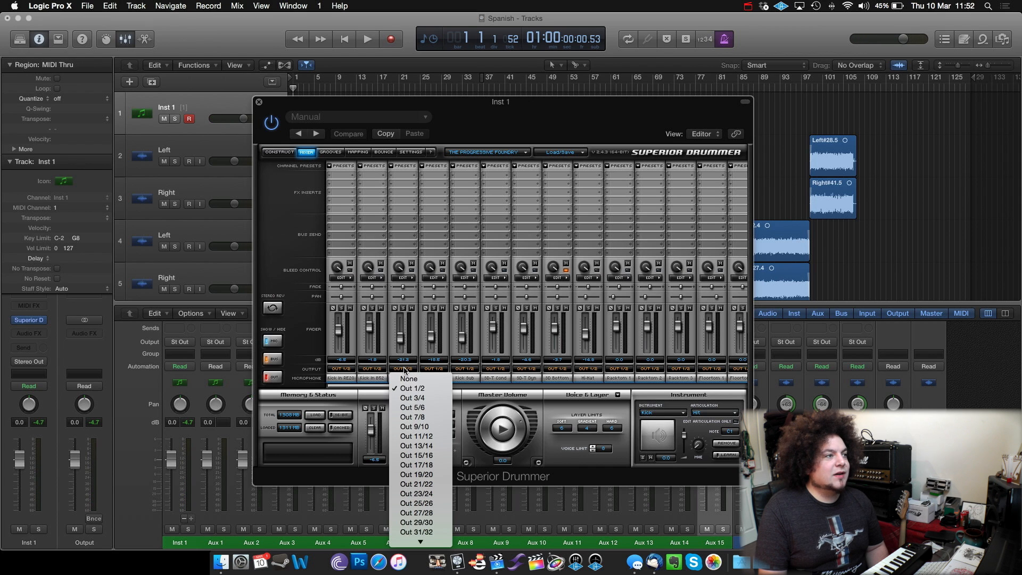
{"action": "left_click", "coordinate": [411, 398]}
Step: Play the kick drum in the Construct view to check its signal on both Inst 1 and Aux 1
{"action": "left_click", "coordinate": [280, 152]}
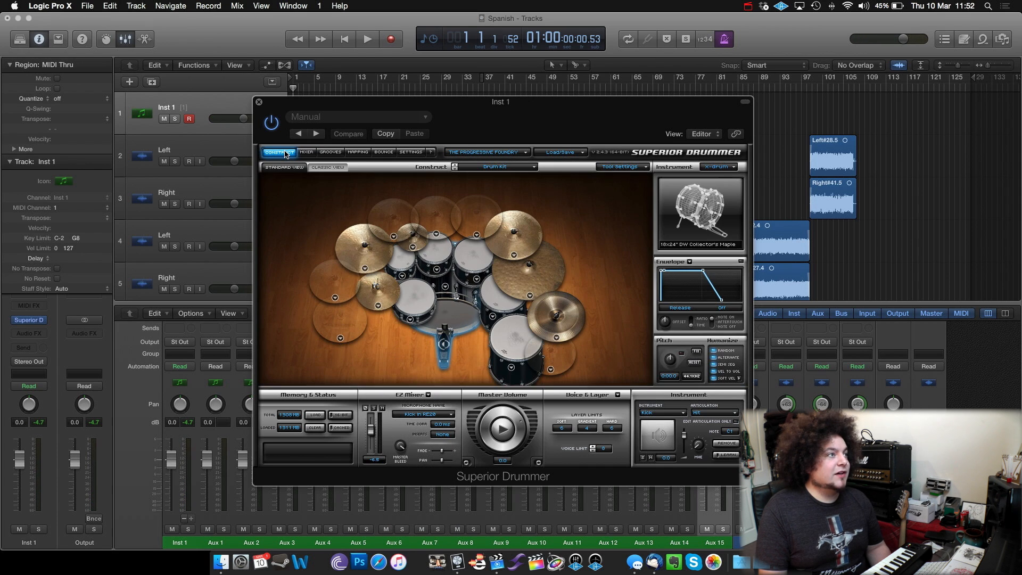
{"action": "left_click", "coordinate": [467, 317]}
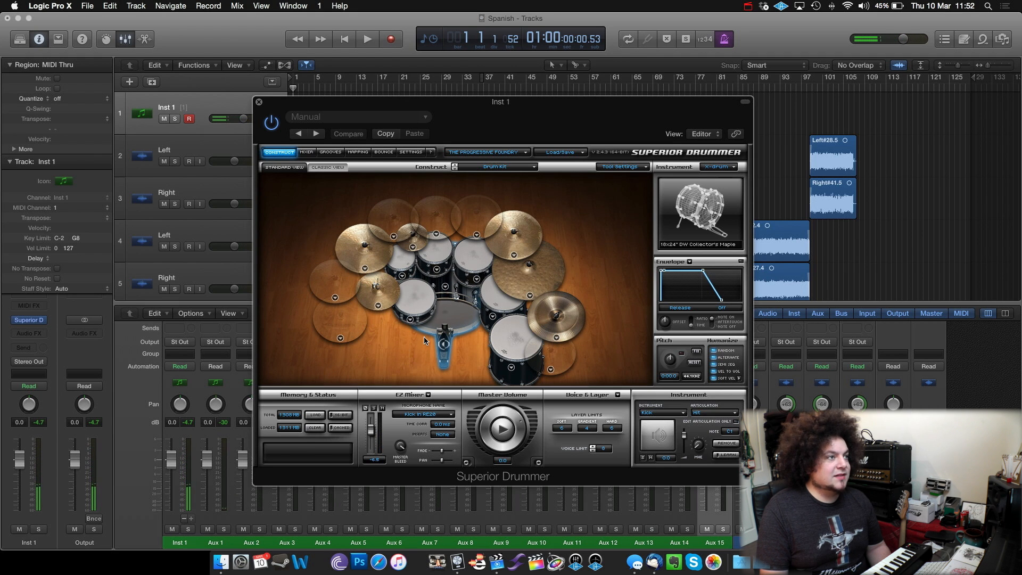
{"action": "left_click", "coordinate": [435, 324]}
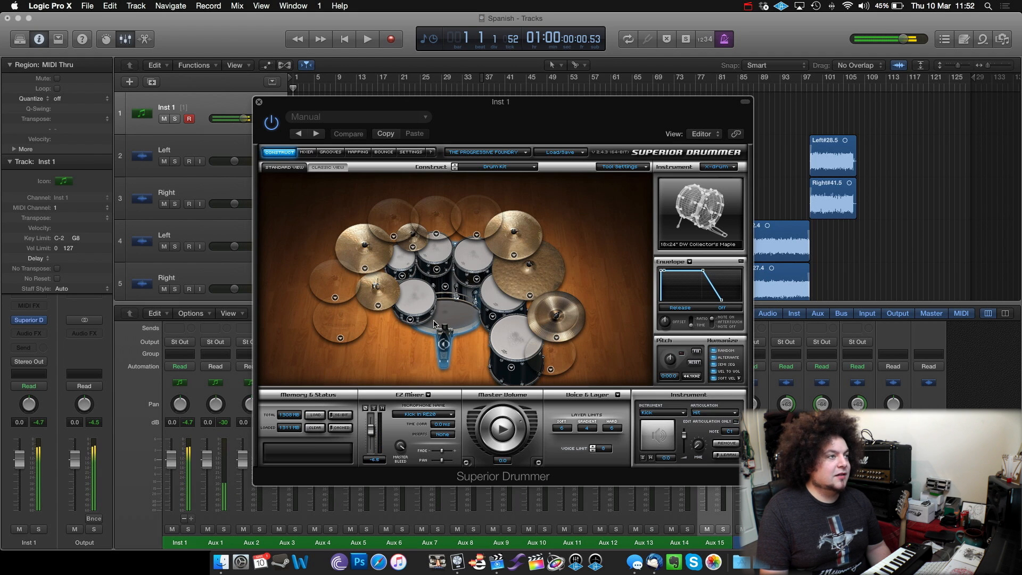
Step: Set the outputs of the second kick microphone and Kick Out to None, and route Kick Sub to Out 5/6
{"action": "left_click", "coordinate": [306, 153]}
{"action": "scroll", "coordinate": [384, 361], "scroll_direction": "left", "scroll_amount": 1}
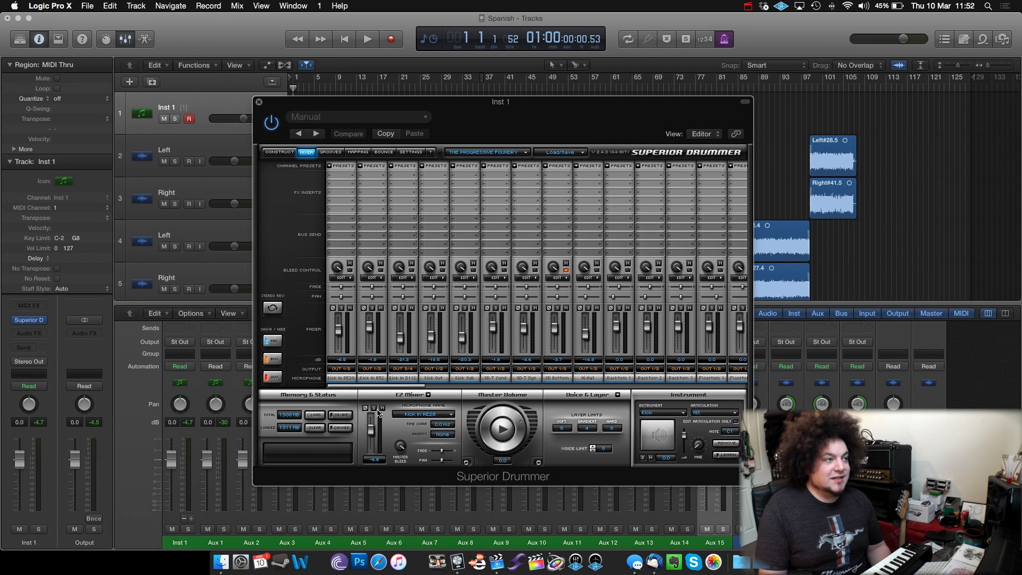
{"action": "left_click", "coordinate": [372, 369]}
{"action": "left_click", "coordinate": [371, 382]}
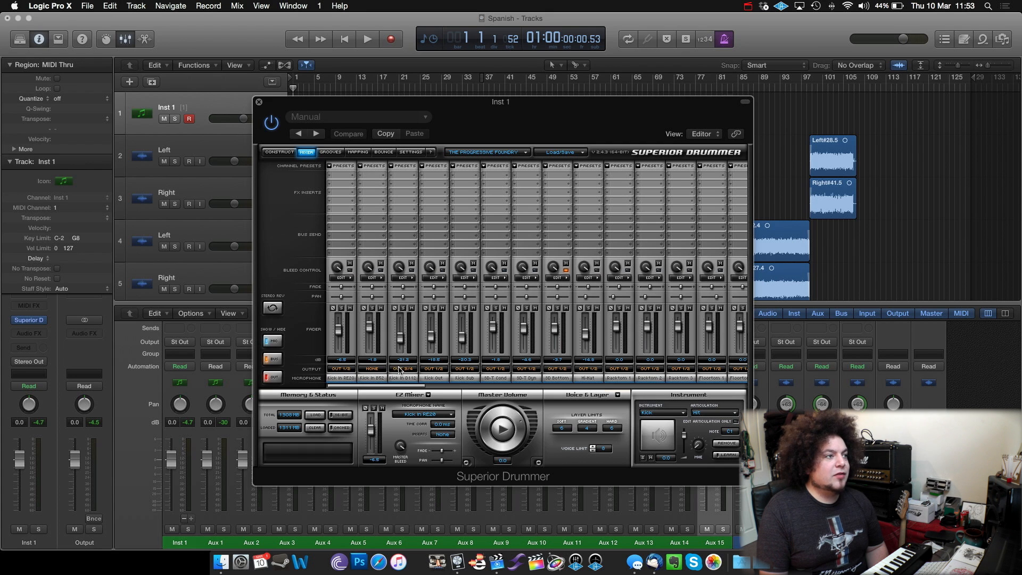
{"action": "left_click", "coordinate": [438, 371]}
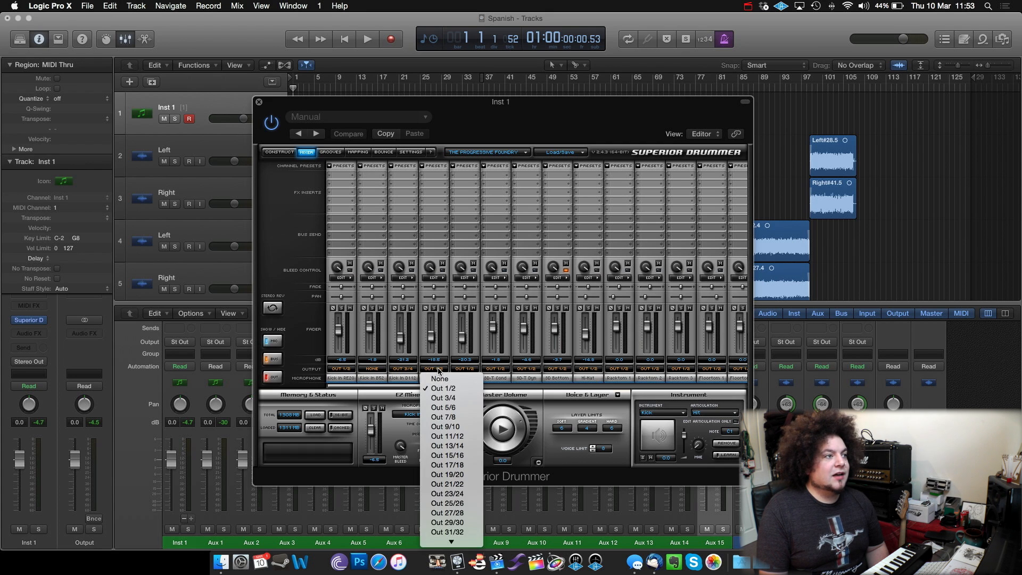
{"action": "left_click", "coordinate": [442, 379]}
{"action": "left_click", "coordinate": [467, 368]}
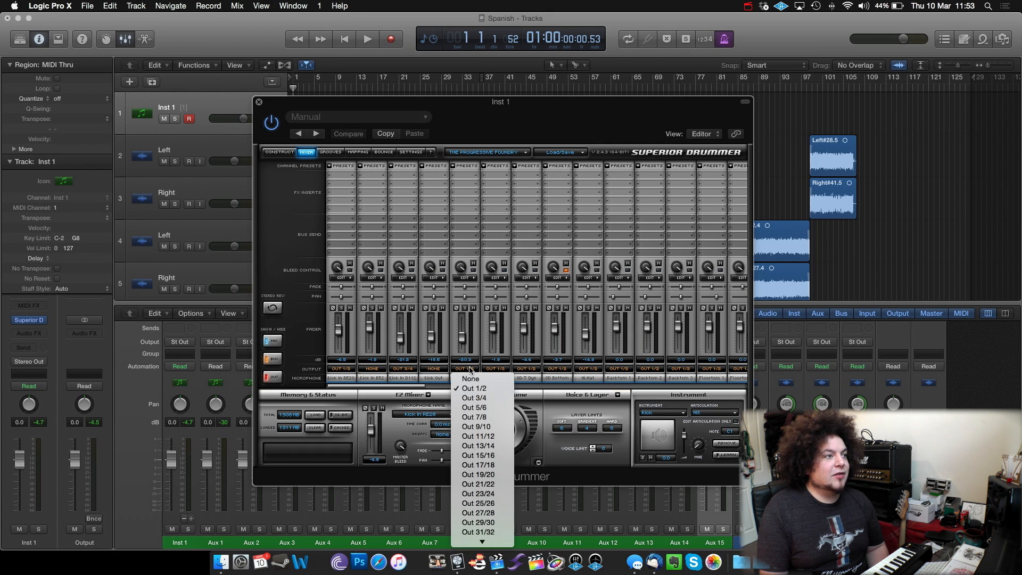
{"action": "left_click", "coordinate": [474, 407]}
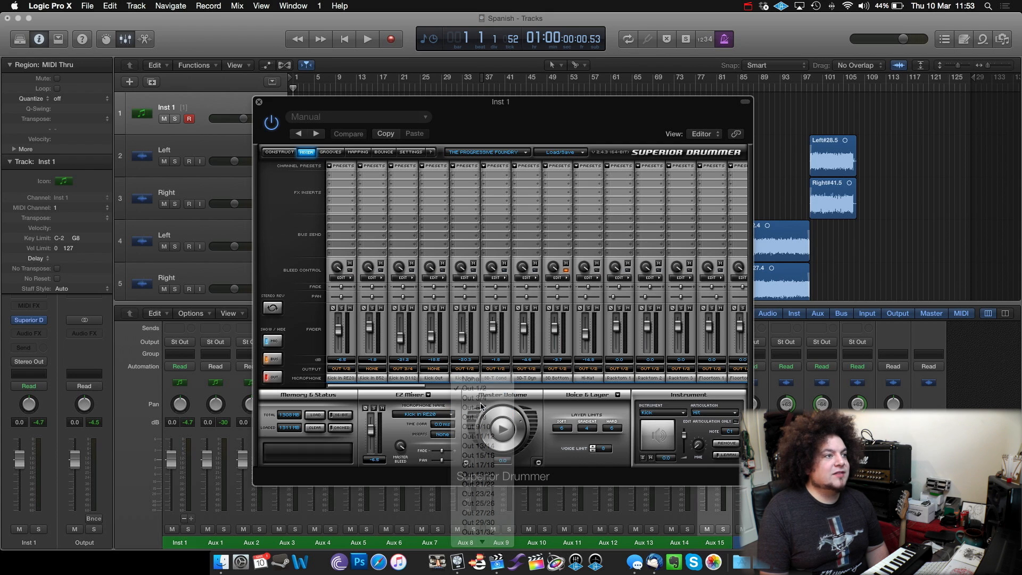
Step: Route the snare microphones to separate outputs: SD-T Cond to Out 7/8, SD-T Dyn to Out 9/10 and SD Bottom to Out 11/12
{"action": "left_click", "coordinate": [500, 369]}
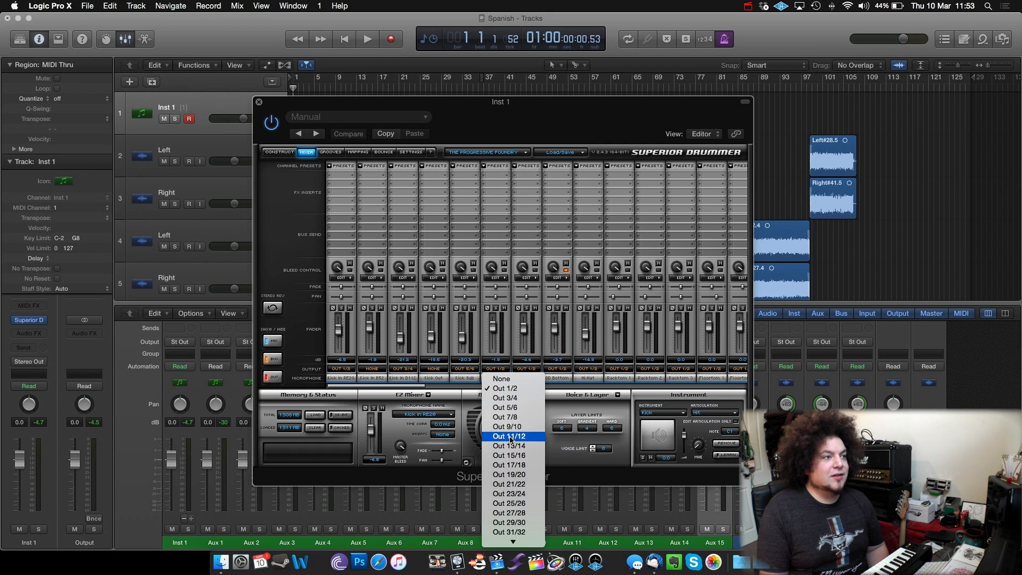
{"action": "left_click", "coordinate": [509, 417]}
{"action": "left_click", "coordinate": [526, 369]}
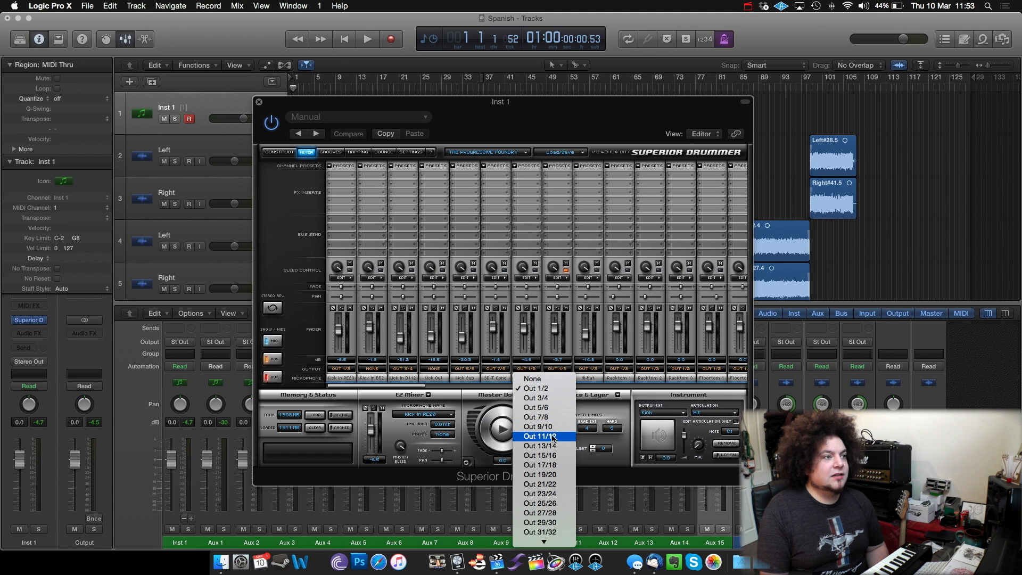
{"action": "left_click", "coordinate": [558, 375]}
{"action": "left_click", "coordinate": [557, 371]}
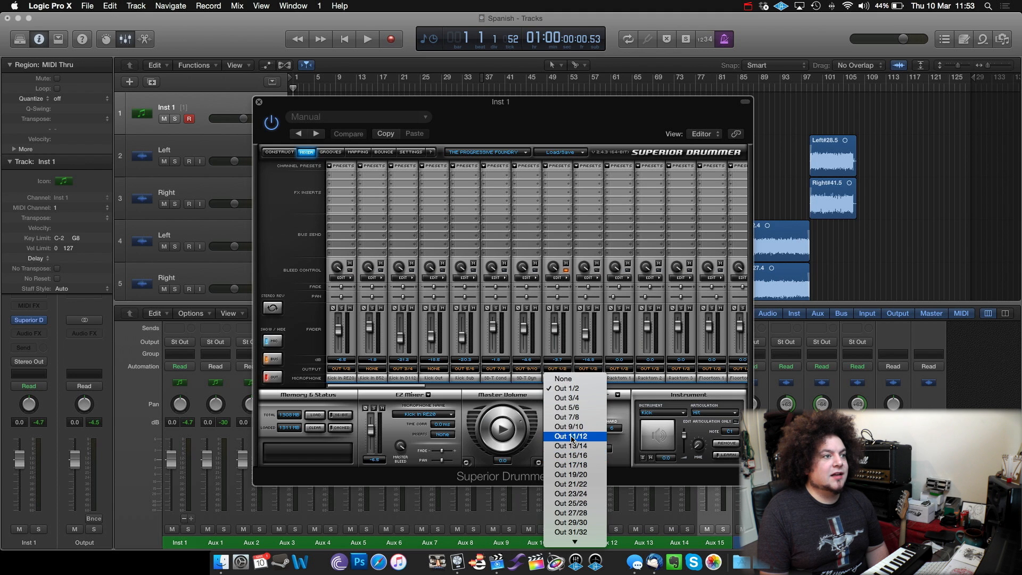
{"action": "left_click", "coordinate": [573, 437]}
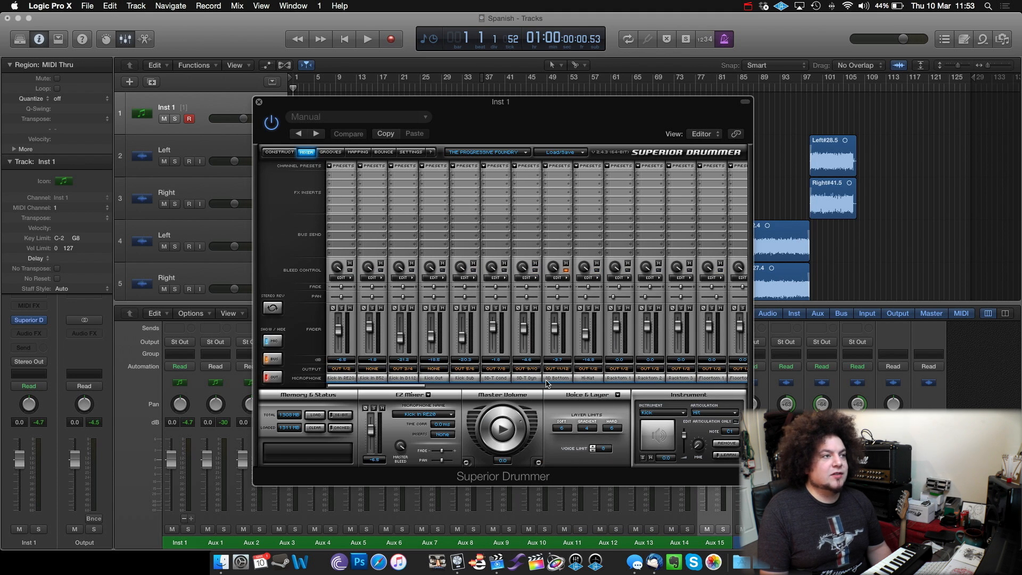
Step: Move the plug-in window clear of Logic's faders and play the kick in the Construct view to check the aux channel levels
{"action": "left_click_drag", "start_coordinate": [481, 127], "coordinate": [613, 51]}
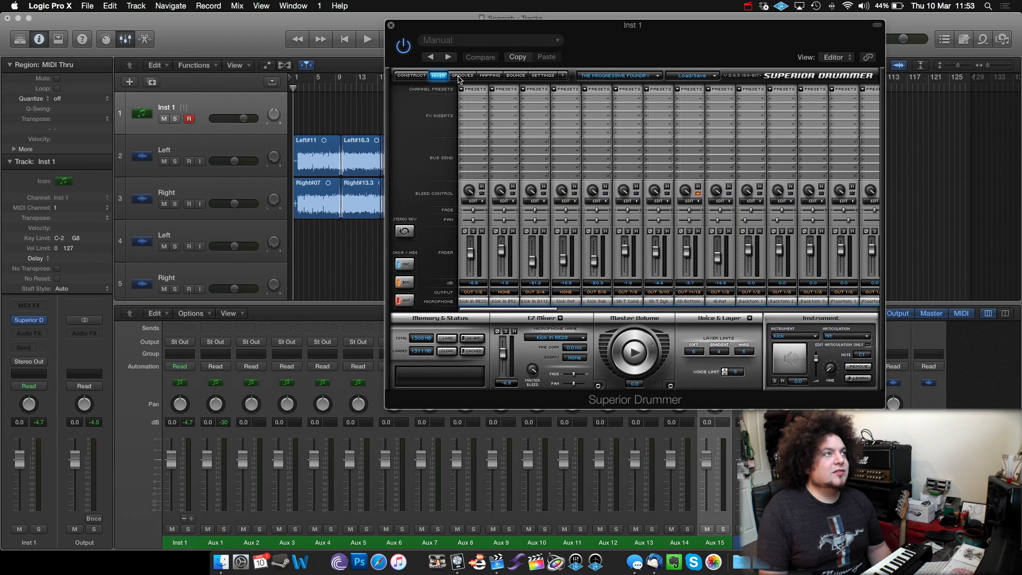
{"action": "left_click", "coordinate": [420, 76]}
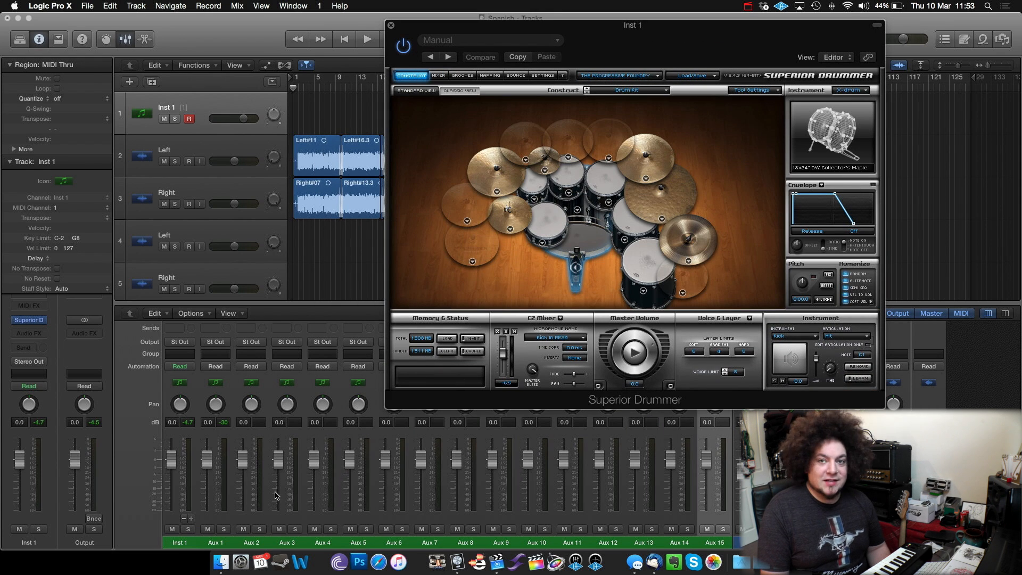
{"action": "left_click", "coordinate": [579, 249]}
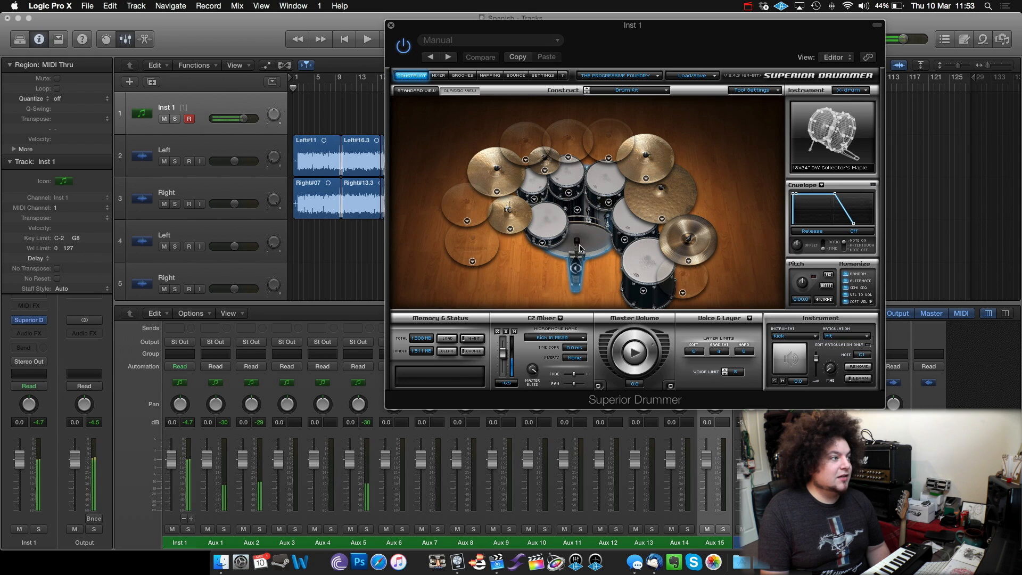
Step: Play the snare repeatedly in the Construct view to check its signal on Aux 3, Aux 4 and Aux 5
{"action": "left_click", "coordinate": [550, 229]}
{"action": "left_click", "coordinate": [550, 229]}
{"action": "left_click", "coordinate": [549, 229]}
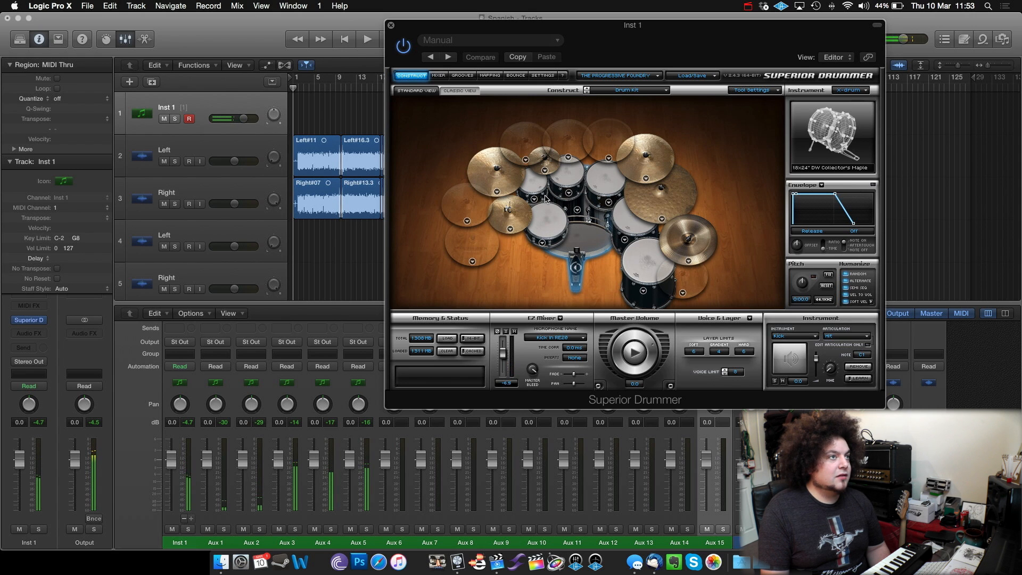
{"action": "left_click", "coordinate": [545, 213]}
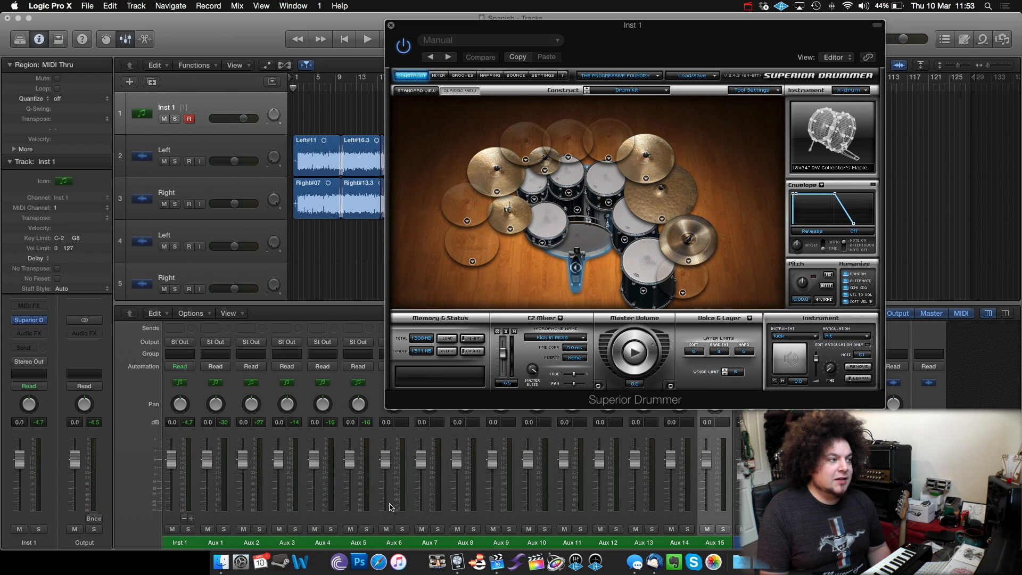
{"action": "left_click", "coordinate": [552, 226]}
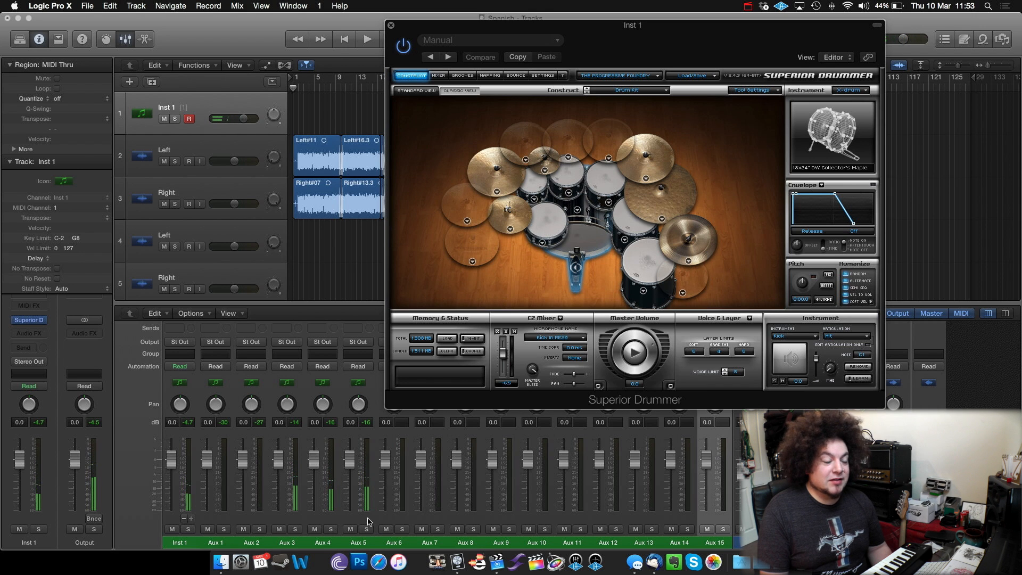
Step: Solo Aux 3, Aux 4 and Aux 5 one after another, playing the snare each time to hear each microphone alone, and clear the solos
{"action": "left_click", "coordinate": [295, 530]}
{"action": "left_click", "coordinate": [550, 218]}
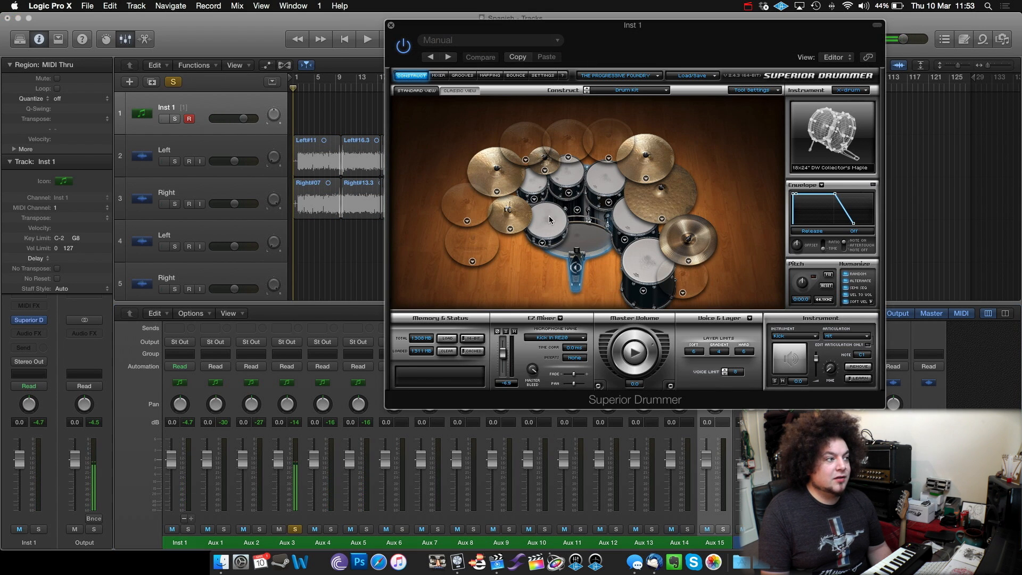
{"action": "left_click", "coordinate": [292, 529]}
{"action": "left_click", "coordinate": [331, 529]}
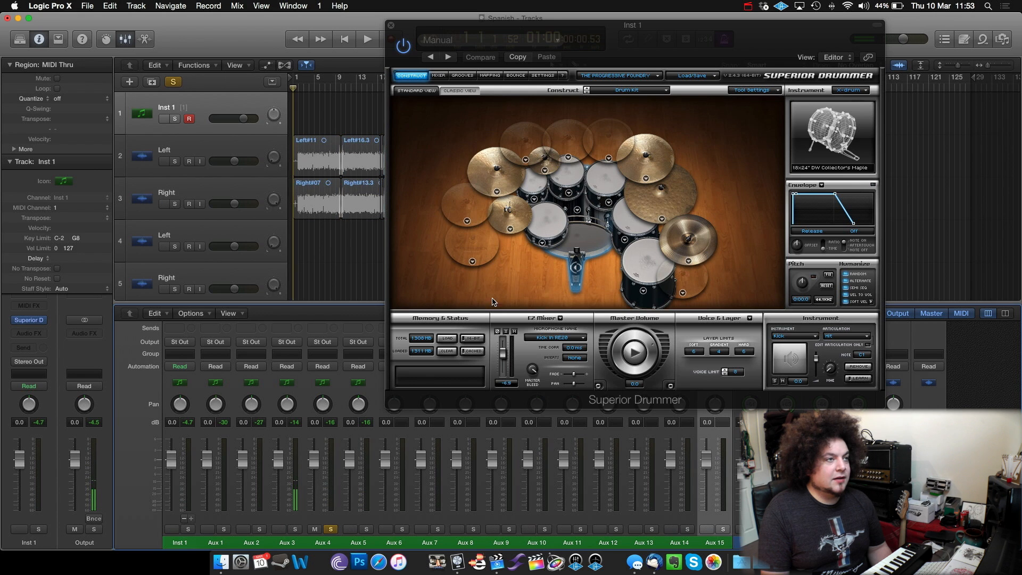
{"action": "left_click", "coordinate": [550, 229]}
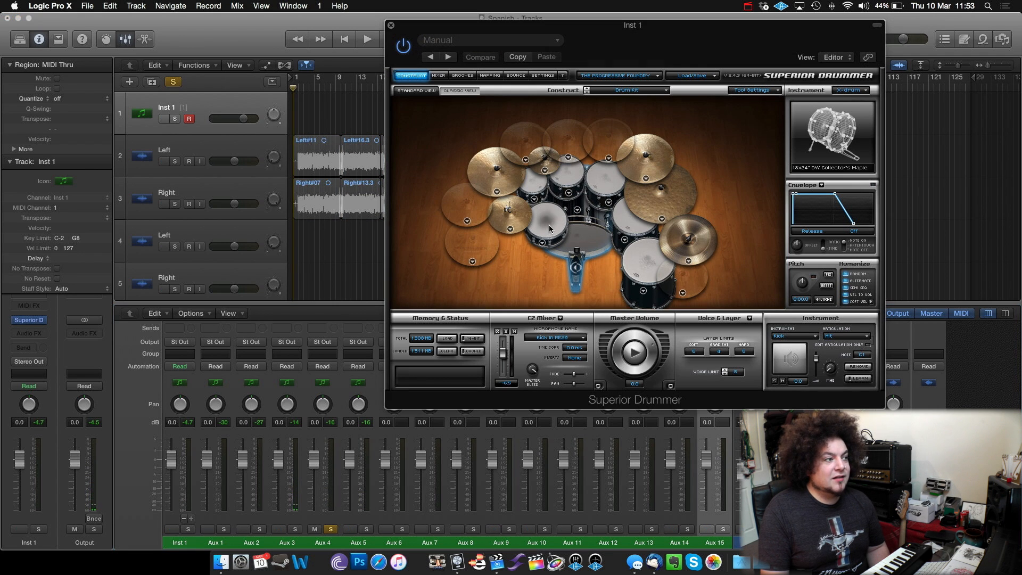
{"action": "left_click", "coordinate": [330, 529]}
{"action": "left_click", "coordinate": [365, 528]}
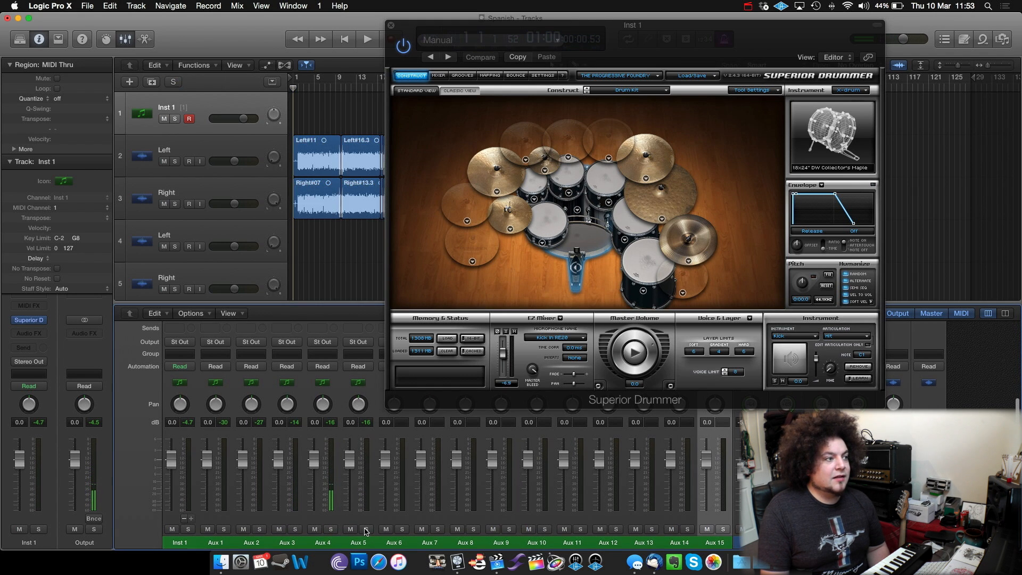
{"action": "left_click", "coordinate": [548, 223]}
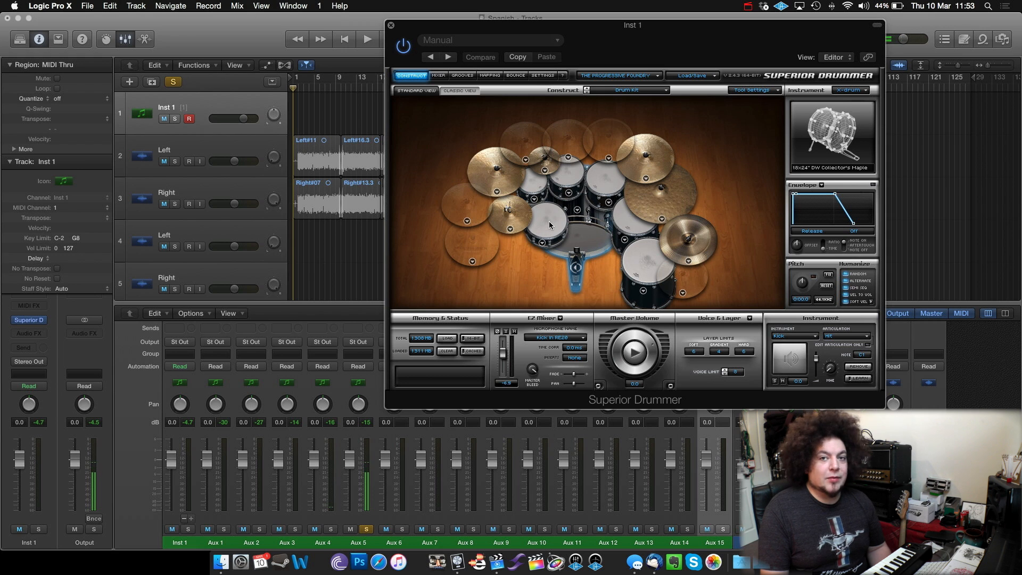
{"action": "left_click", "coordinate": [366, 528]}
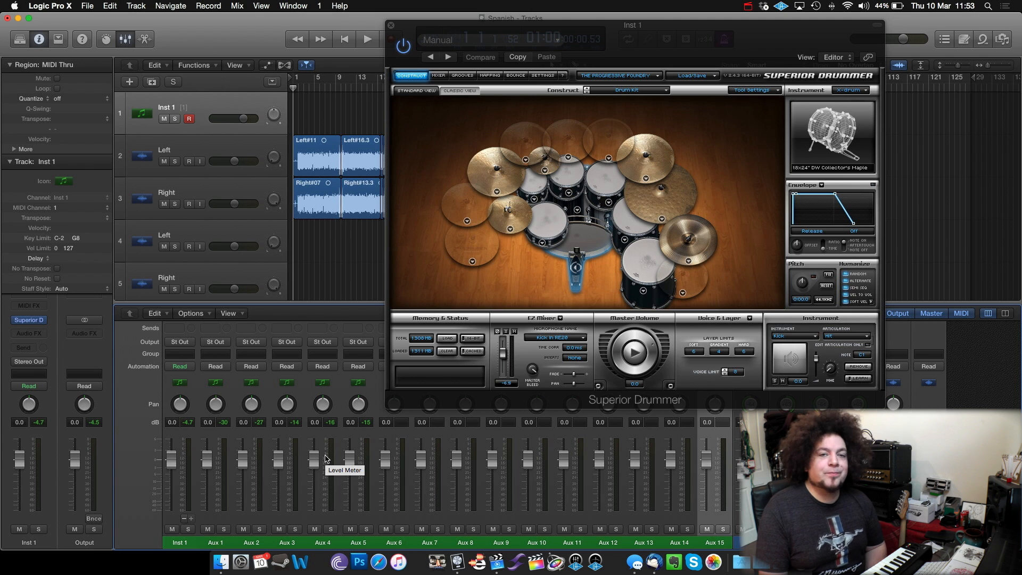
Step: Reposition the plug-in window and look through the overhead and ambience microphones and their output assignments in Superior Drummer's mixer
{"action": "left_click_drag", "start_coordinate": [664, 32], "coordinate": [453, 171]}
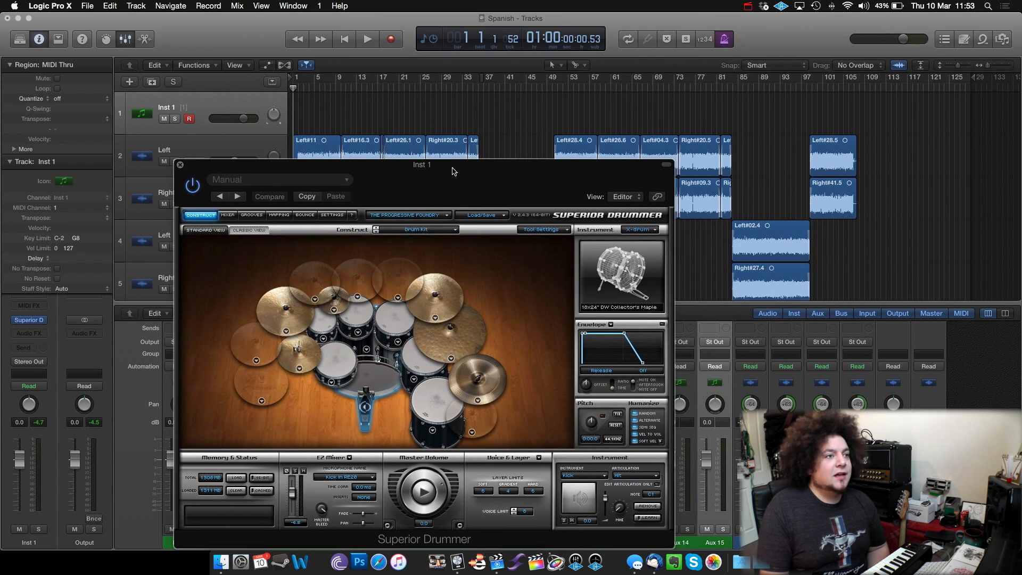
{"action": "left_click", "coordinate": [227, 214]}
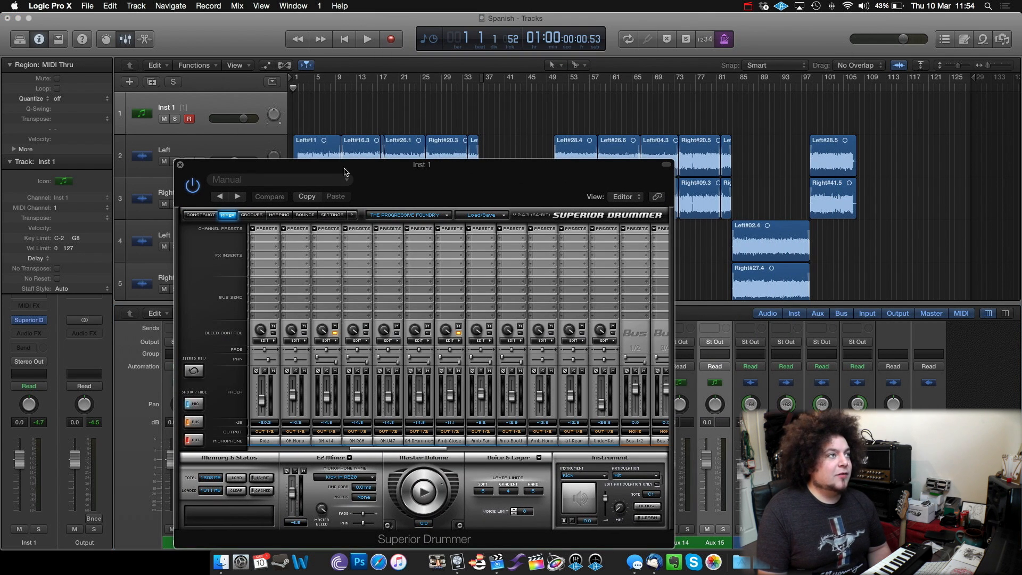
{"action": "left_click_drag", "start_coordinate": [368, 171], "coordinate": [394, 133]}
{"action": "scroll", "coordinate": [412, 410], "scroll_direction": "left", "scroll_amount": 4}
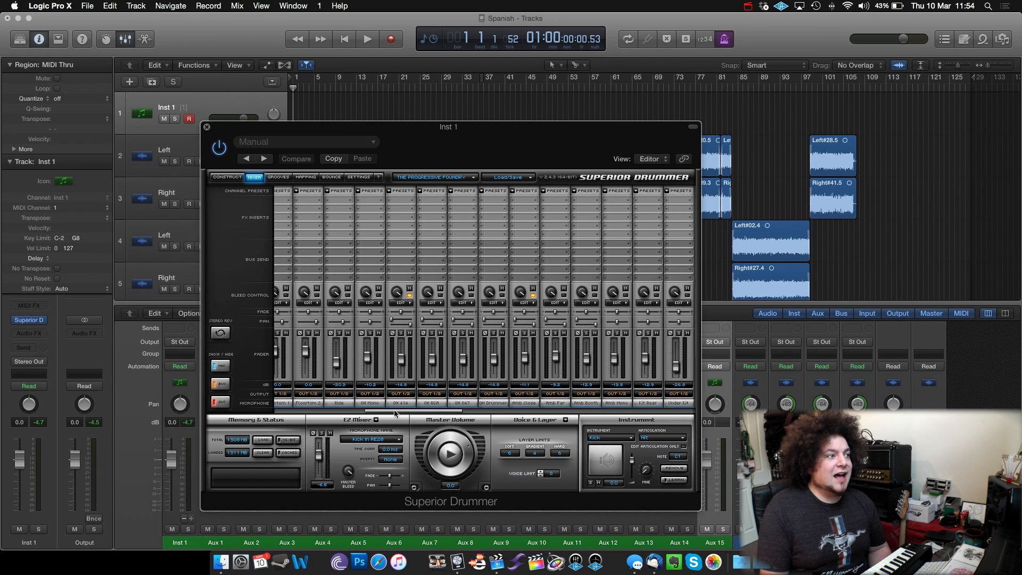
{"action": "scroll", "coordinate": [408, 408], "scroll_direction": "right", "scroll_amount": 4}
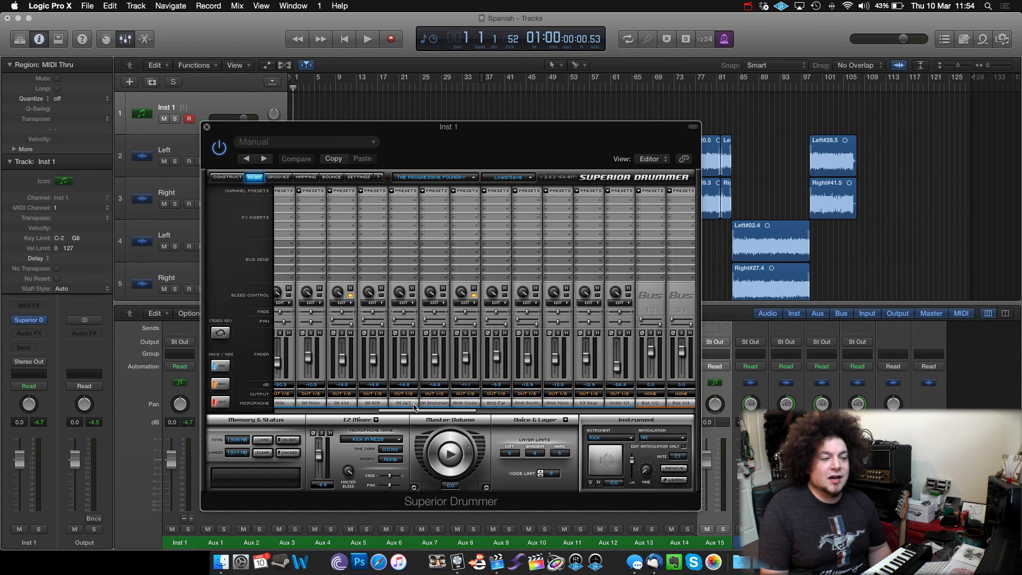
{"action": "left_click_drag", "start_coordinate": [414, 408], "coordinate": [399, 408]}
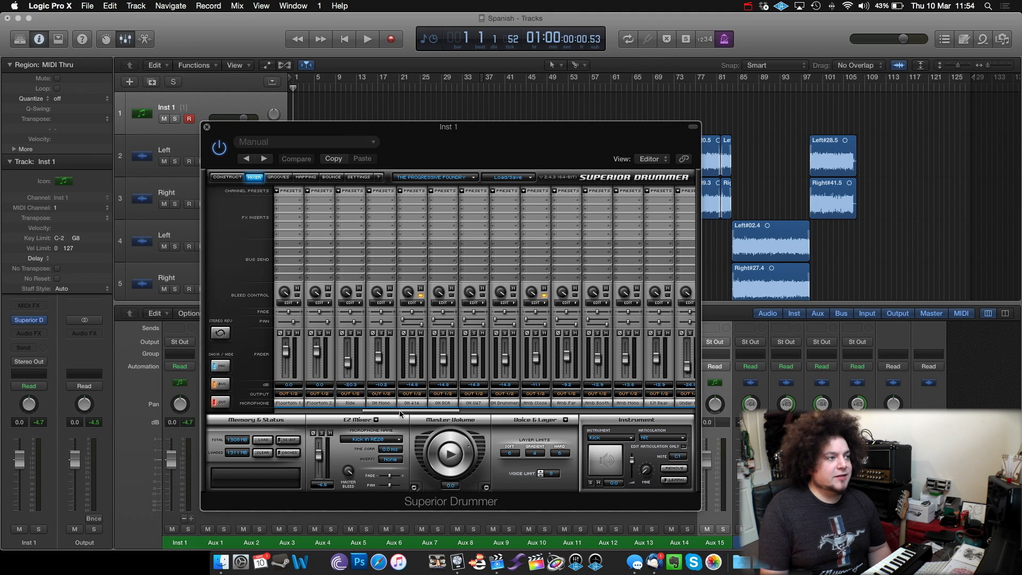
{"action": "scroll", "coordinate": [401, 413], "scroll_direction": "right", "scroll_amount": 5}
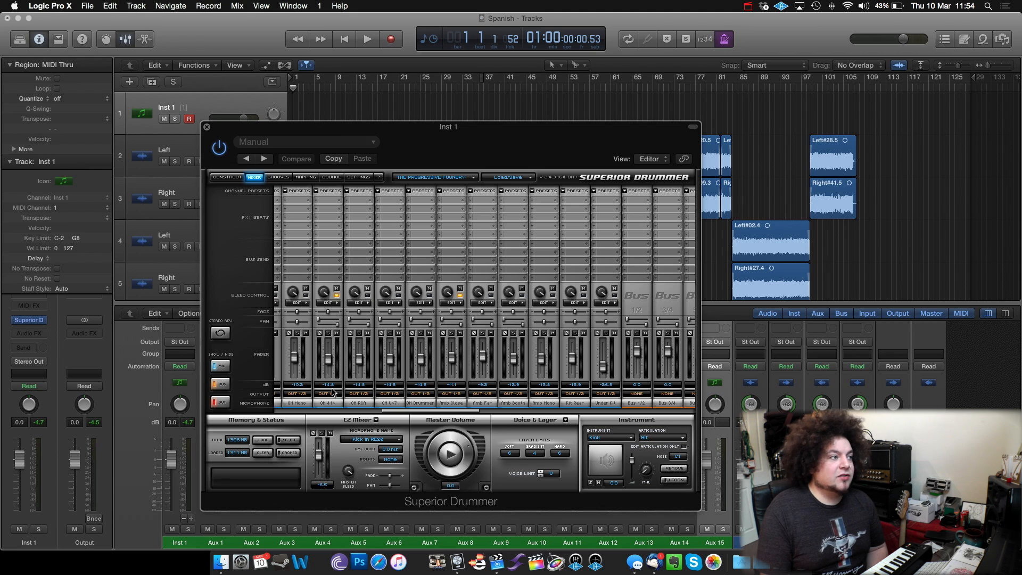
{"action": "left_click_drag", "start_coordinate": [443, 410], "coordinate": [419, 403]}
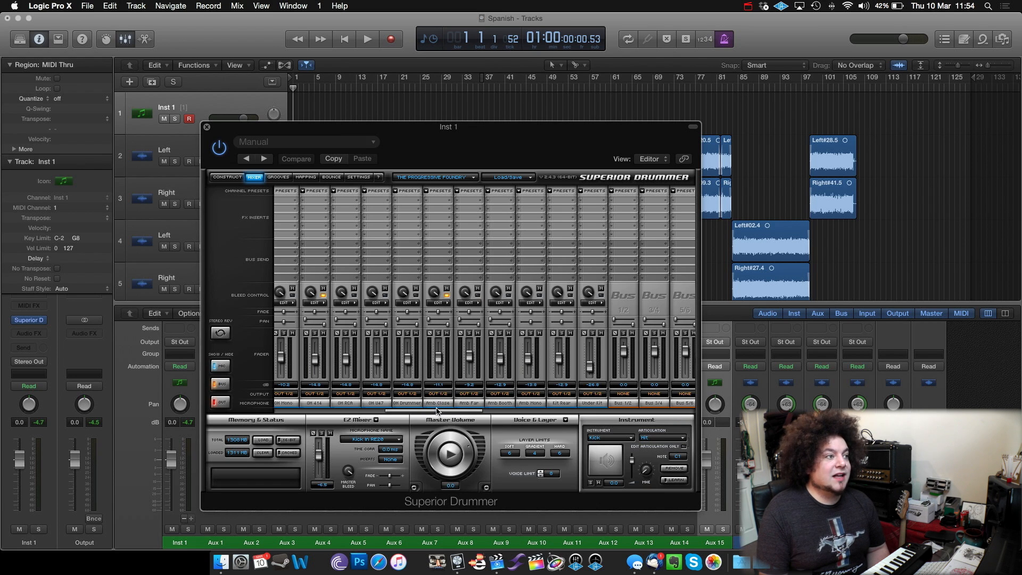
Step: Enable individual bleed from all kit pieces on the Amb Far microphone, view Amb Close's bleed settings, and close the plug-in window
{"action": "left_click", "coordinate": [440, 303]}
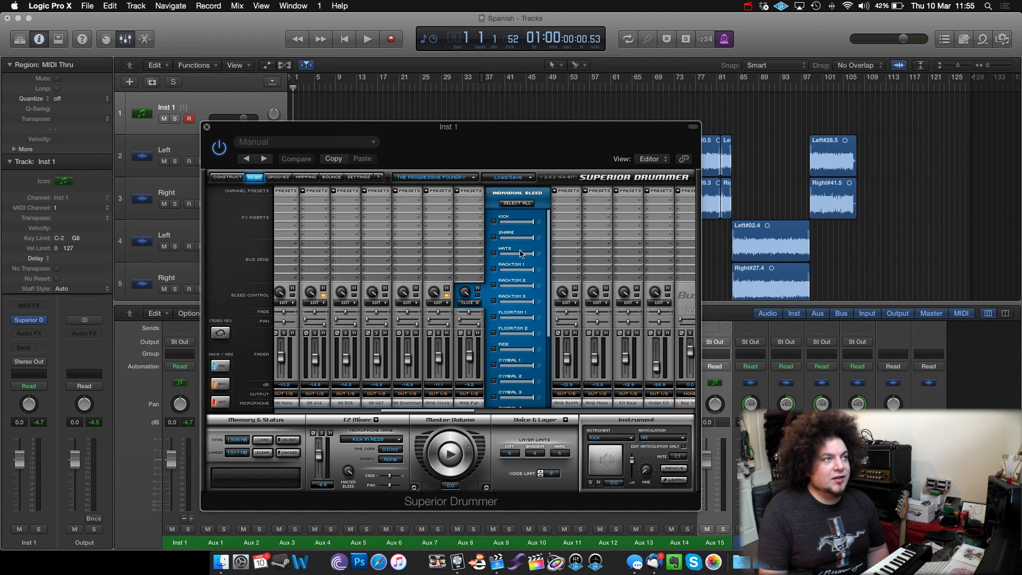
{"action": "left_click_drag", "start_coordinate": [548, 256], "coordinate": [547, 202]}
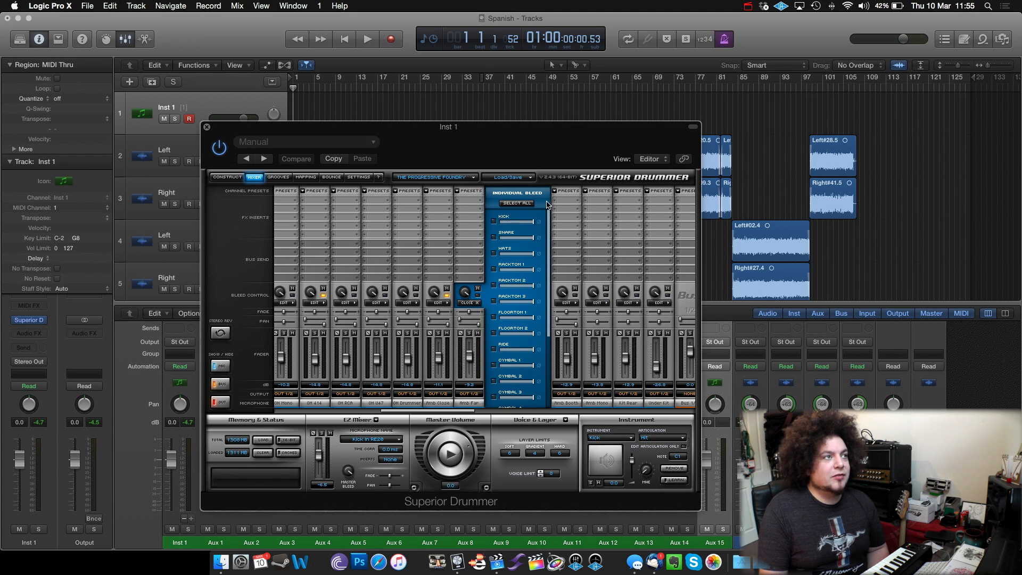
{"action": "left_click", "coordinate": [512, 204]}
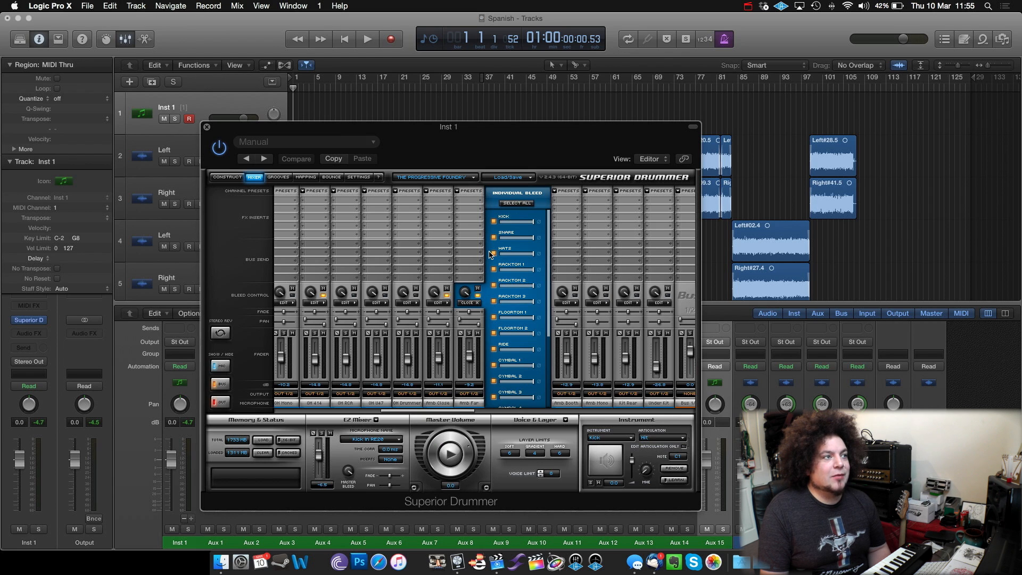
{"action": "scroll", "coordinate": [543, 298], "scroll_direction": "down", "scroll_amount": 4}
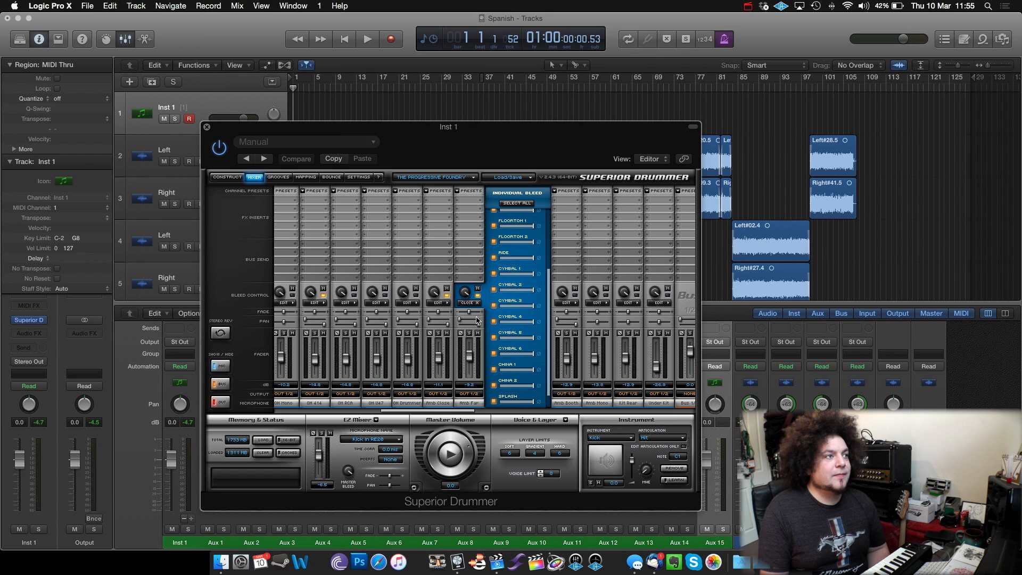
{"action": "left_click", "coordinate": [439, 303]}
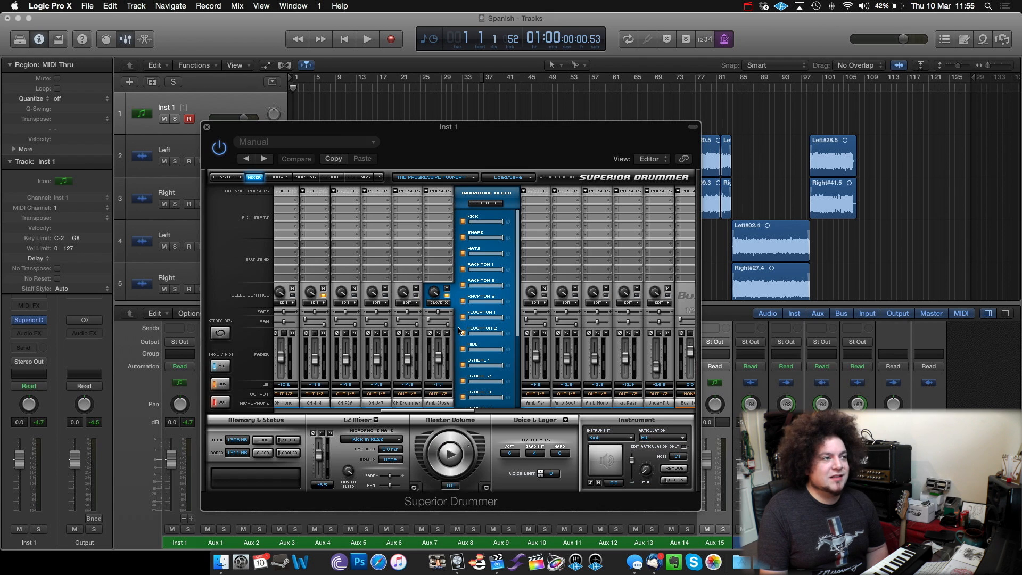
{"action": "left_click", "coordinate": [207, 127]}
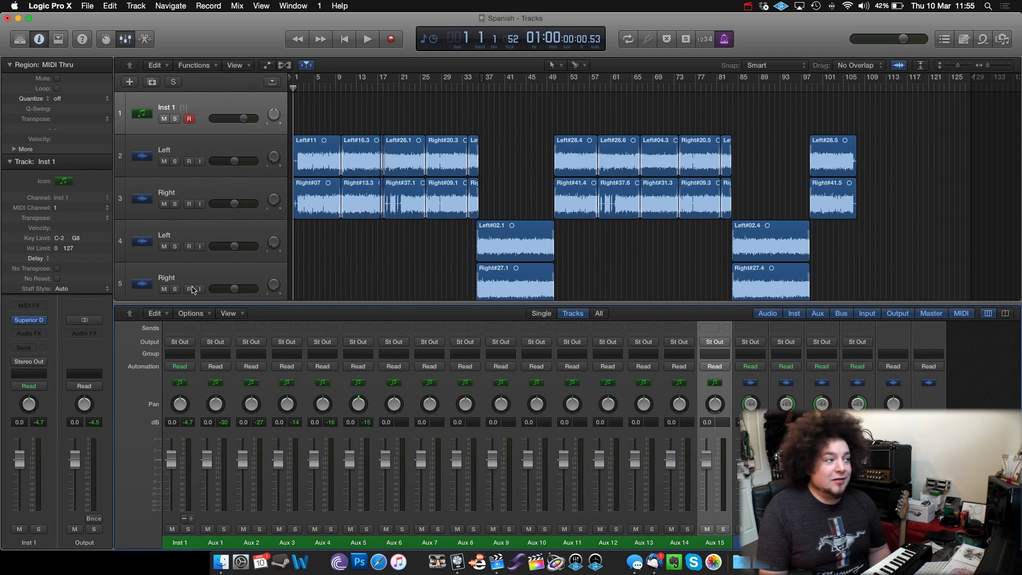
Step: Reopen the plug-in on Inst 1 and load the name-prefixed Progressive Template - 1.s20 project dated 15 February 2016 from SDX Templates
{"action": "scroll", "coordinate": [181, 403], "scroll_direction": "up", "scroll_amount": 5}
{"action": "left_click", "coordinate": [183, 416]}
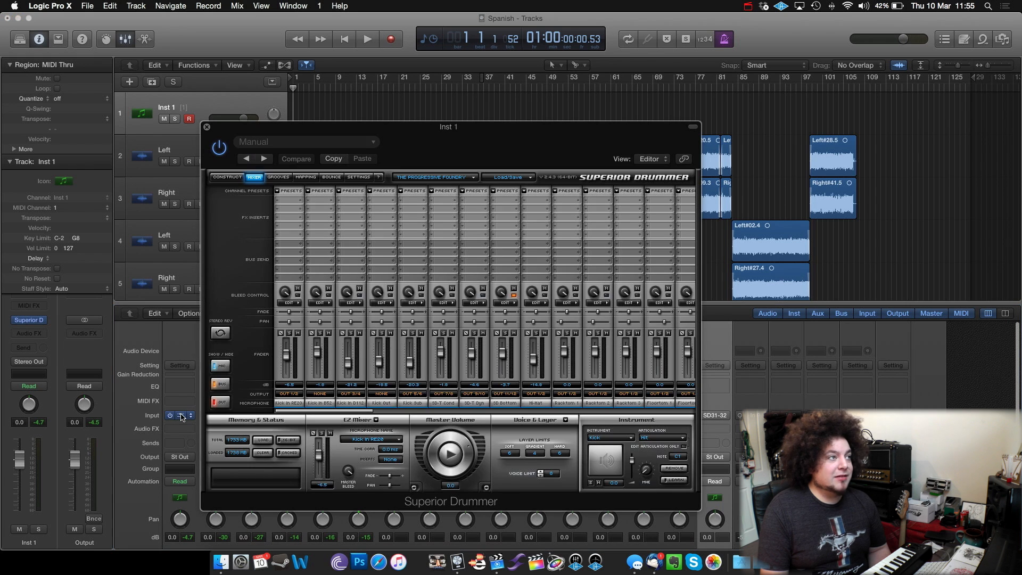
{"action": "left_click", "coordinate": [530, 181]}
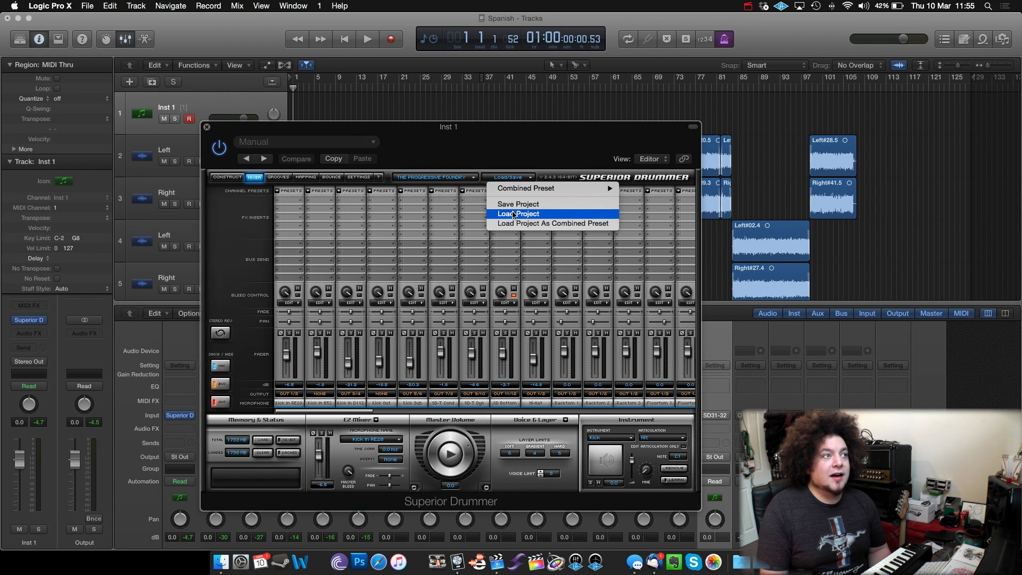
{"action": "left_click", "coordinate": [512, 211]}
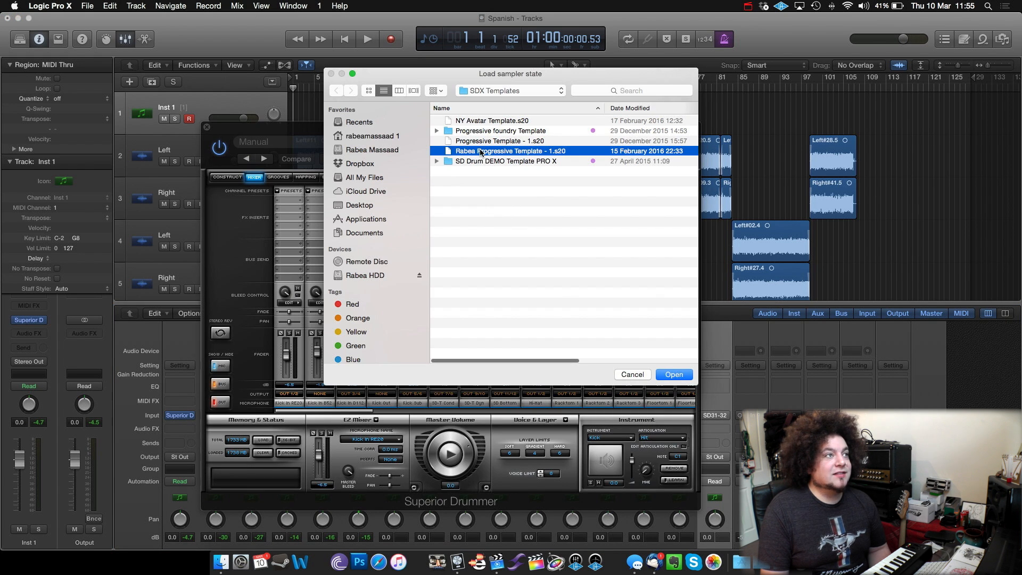
{"action": "double_click", "coordinate": [480, 152]}
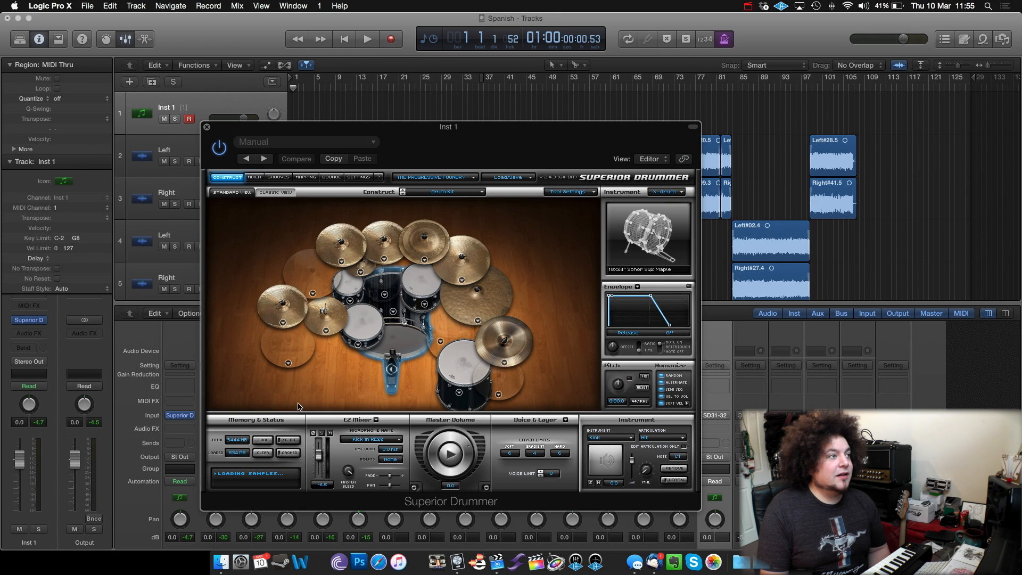
Step: Examine the output assignments of the loaded template's microphones in the mixer, from the kick to the ambience channels
{"action": "left_click", "coordinate": [255, 177]}
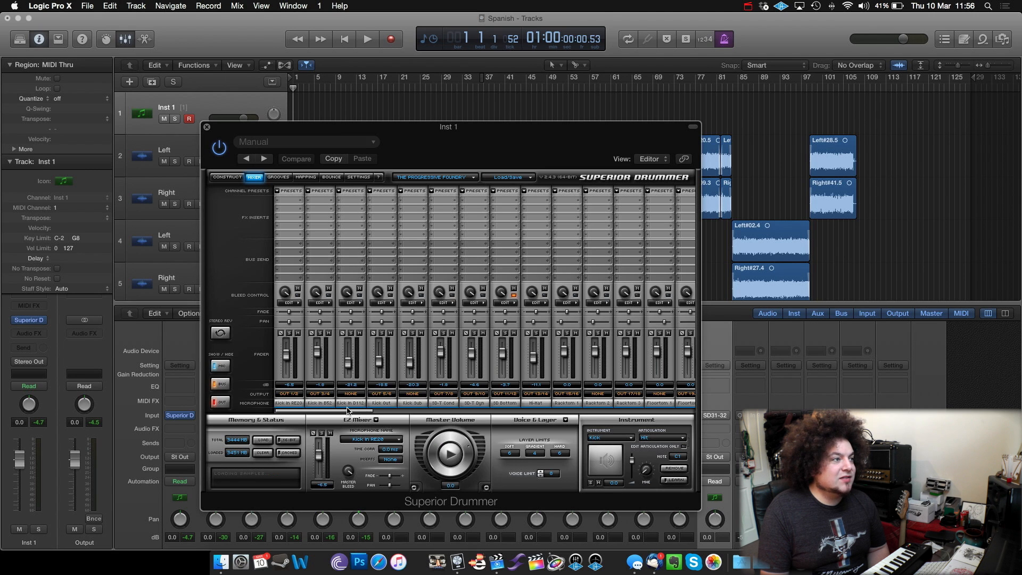
{"action": "left_click_drag", "start_coordinate": [338, 410], "coordinate": [411, 414]}
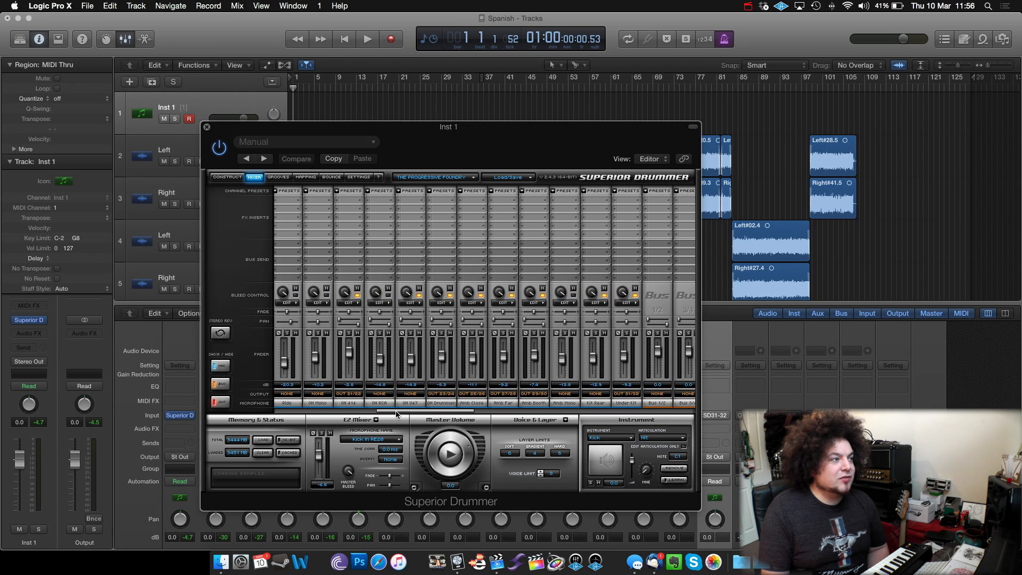
{"action": "left_click_drag", "start_coordinate": [398, 414], "coordinate": [406, 415]}
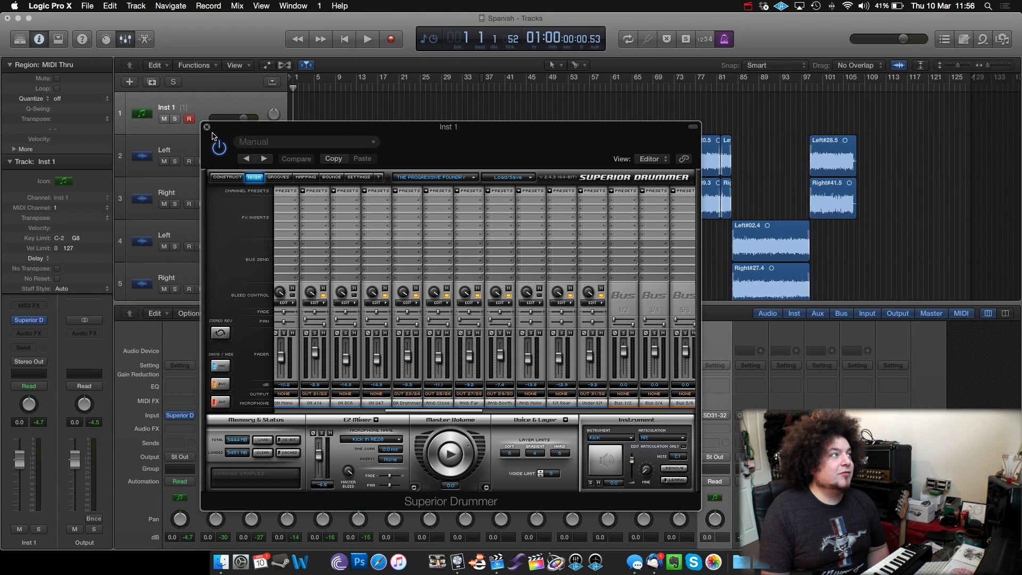
Step: Play the loaded kit from the Construct view and compare the levels on the aux channels in Logic's mixer
{"action": "left_click", "coordinate": [227, 177]}
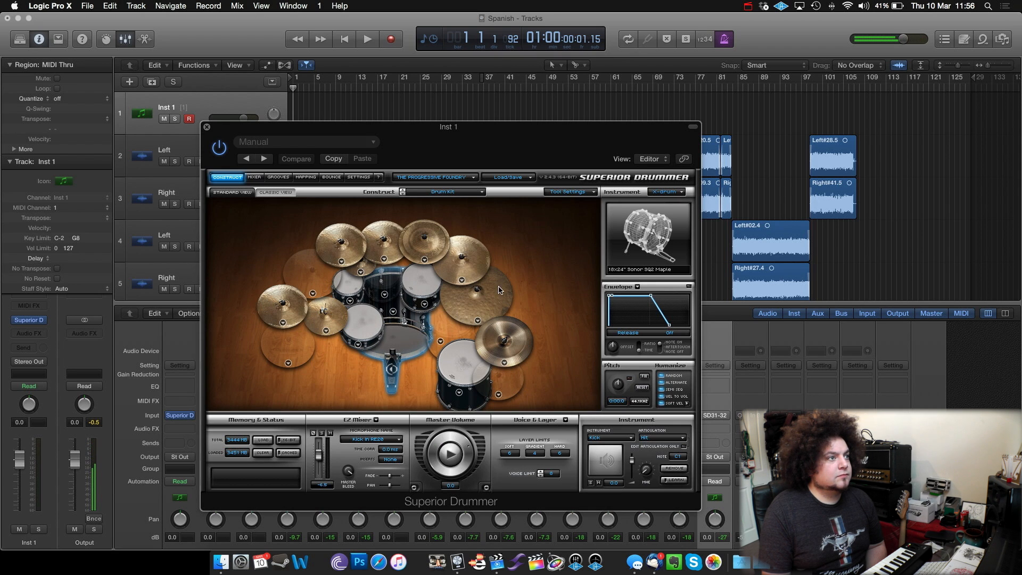
{"action": "left_click", "coordinate": [207, 127]}
{"action": "scroll", "coordinate": [380, 437], "scroll_direction": "down", "scroll_amount": 5}
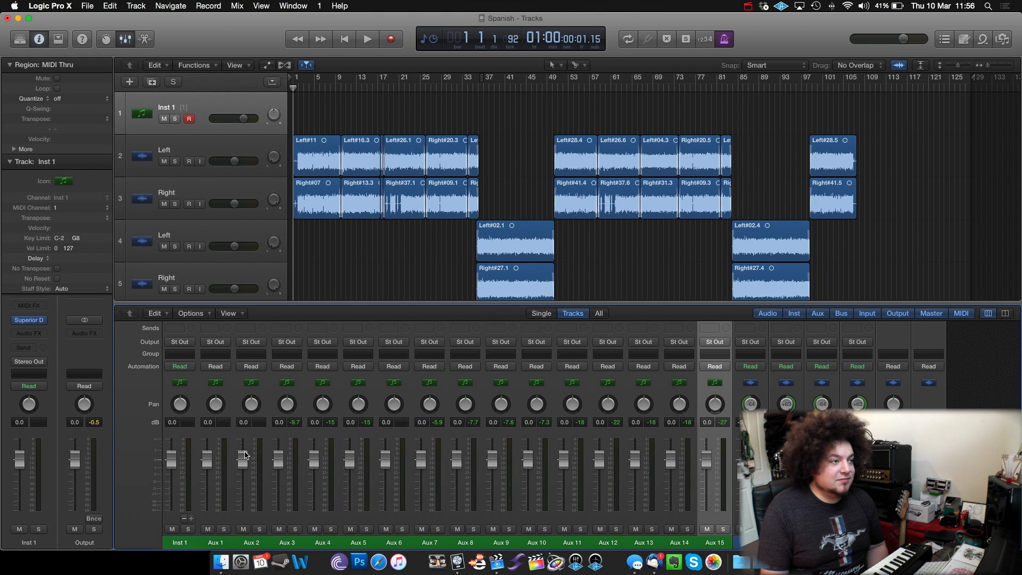
{"action": "scroll", "coordinate": [244, 454], "scroll_direction": "up", "scroll_amount": 4}
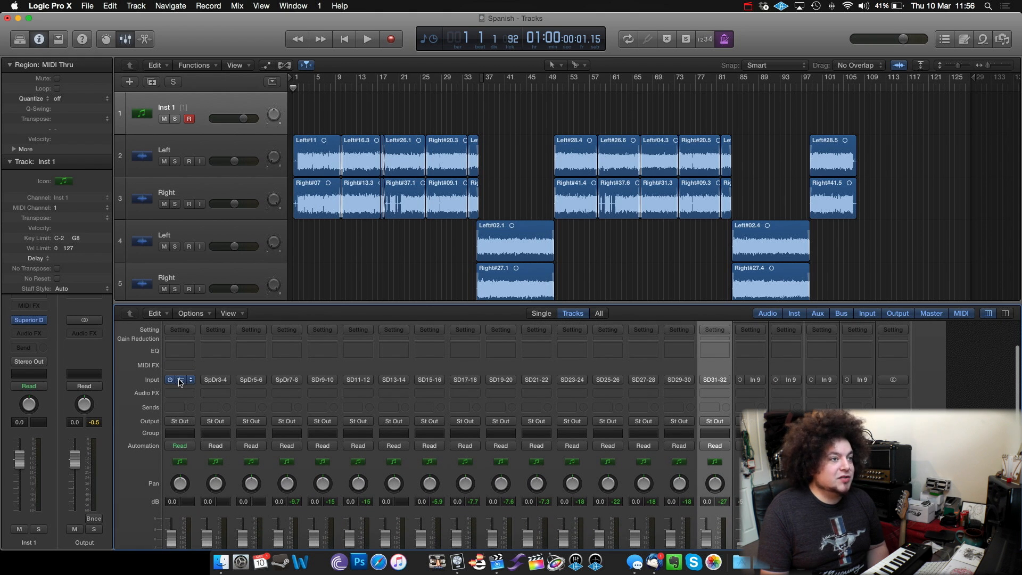
{"action": "left_click", "coordinate": [180, 379]}
{"action": "scroll", "coordinate": [180, 381], "scroll_direction": "down", "scroll_amount": 4}
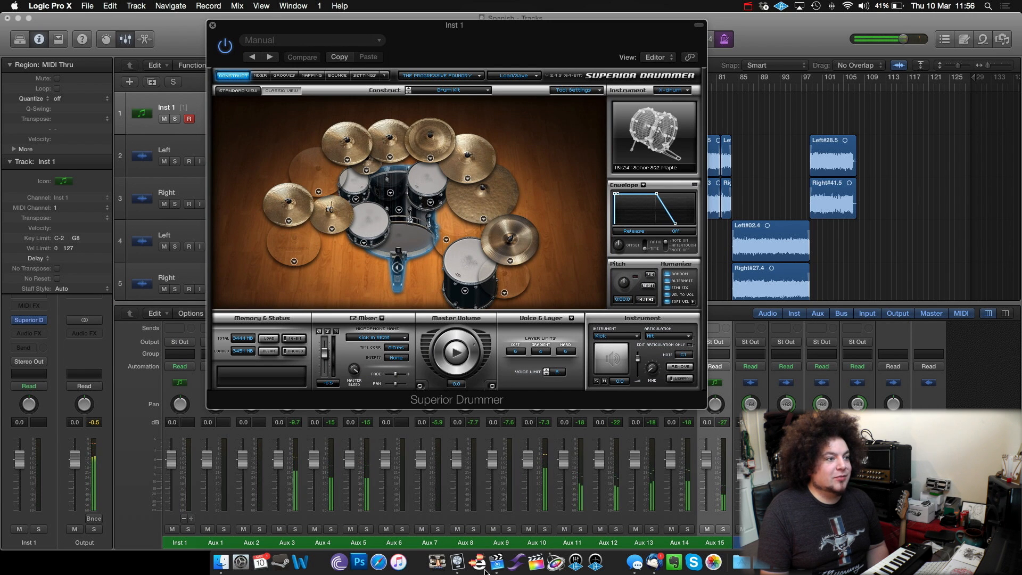
Step: Solo Aux 10 and then Aux 11 on its own, playing the snare in the kit view to audition each channel
{"action": "left_click", "coordinate": [545, 528]}
{"action": "left_click", "coordinate": [378, 225]}
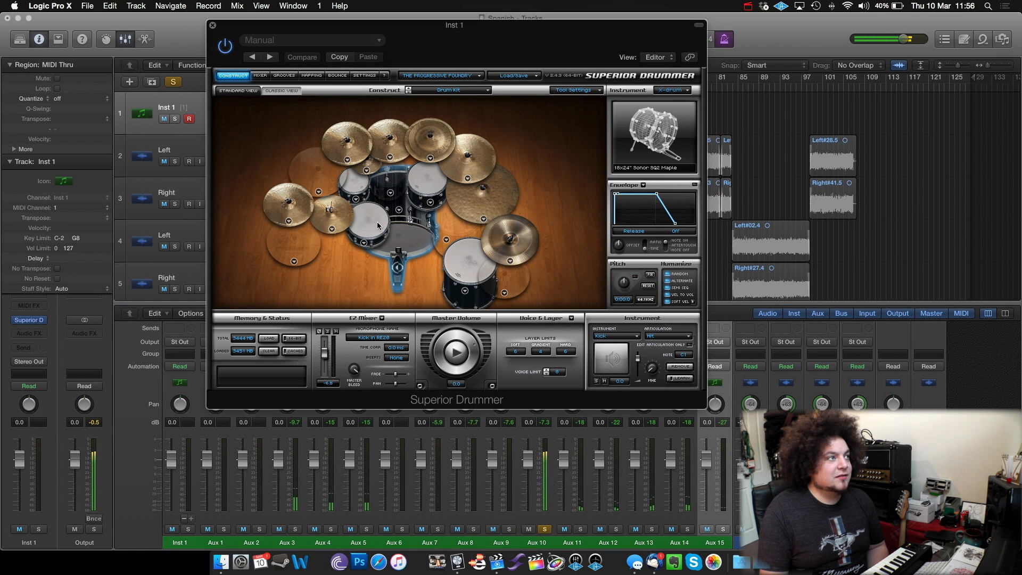
{"action": "left_click", "coordinate": [582, 528]}
{"action": "left_click", "coordinate": [545, 528]}
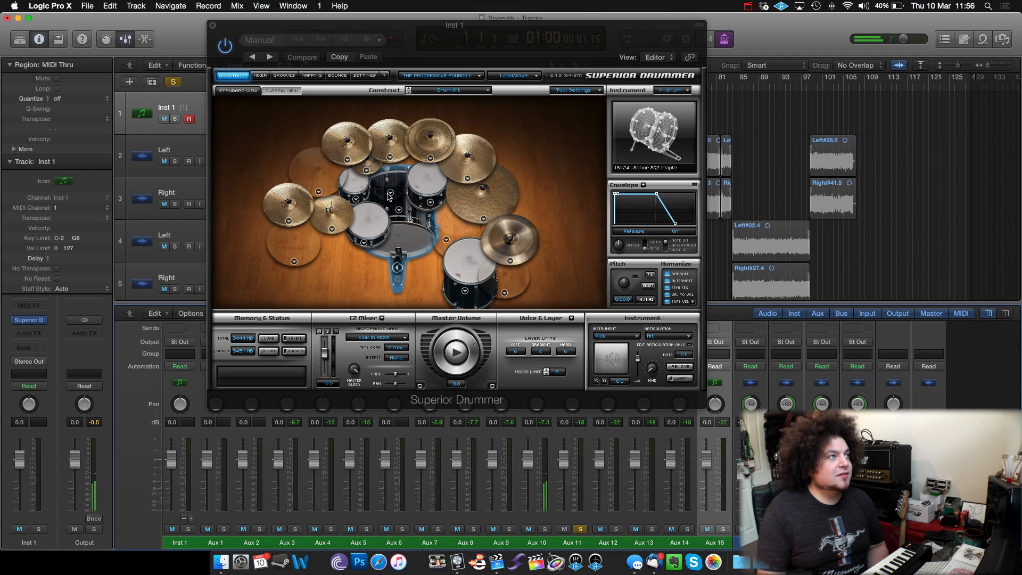
{"action": "left_click", "coordinate": [364, 229]}
Step: Audition the snare through Aux 11 and Aux 12 together, then the snare, rack tom and kick with only Aux 12 soloed
{"action": "left_click", "coordinate": [616, 528]}
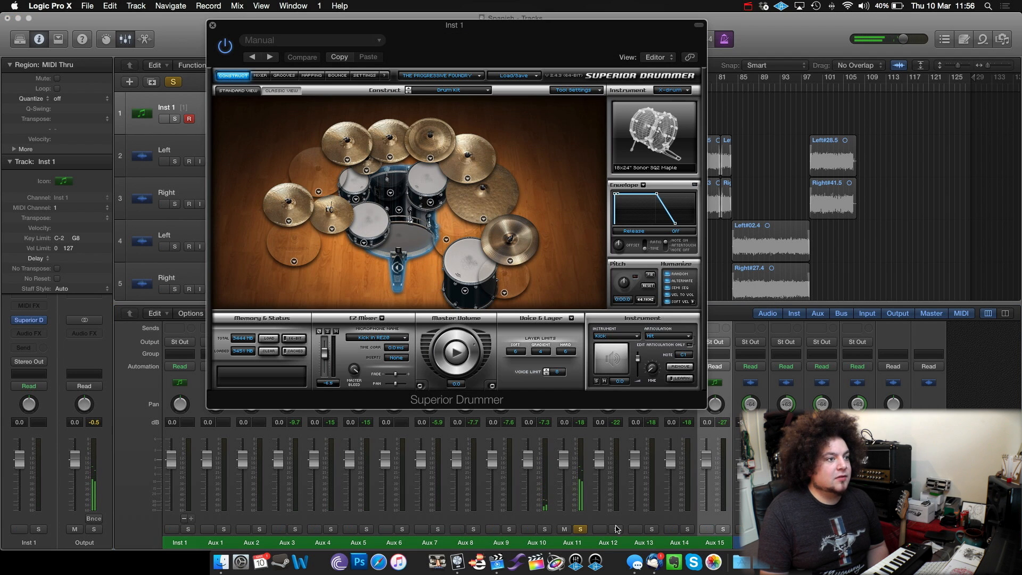
{"action": "left_click", "coordinate": [370, 221]}
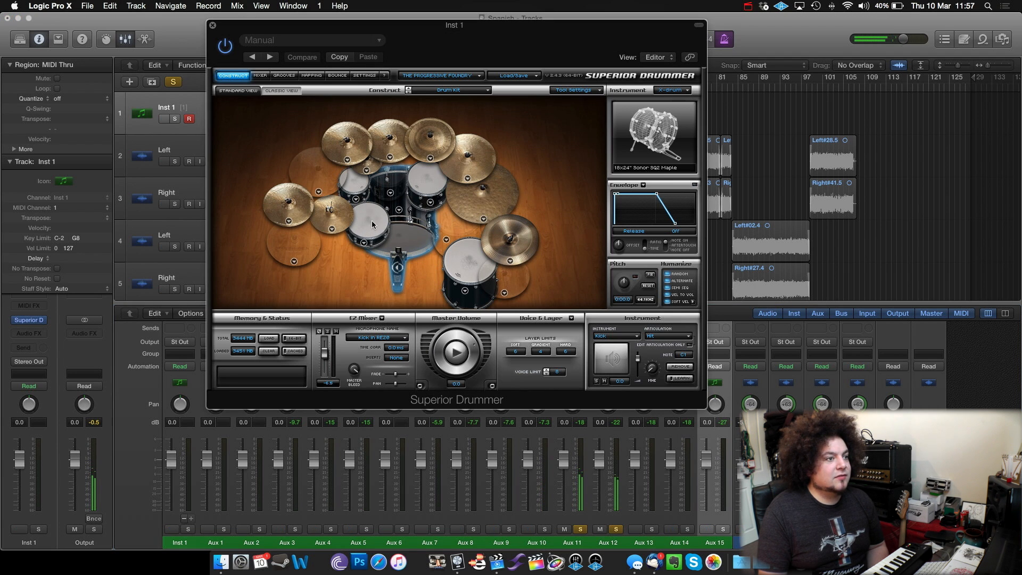
{"action": "left_click", "coordinate": [581, 529]}
{"action": "left_click", "coordinate": [366, 228]}
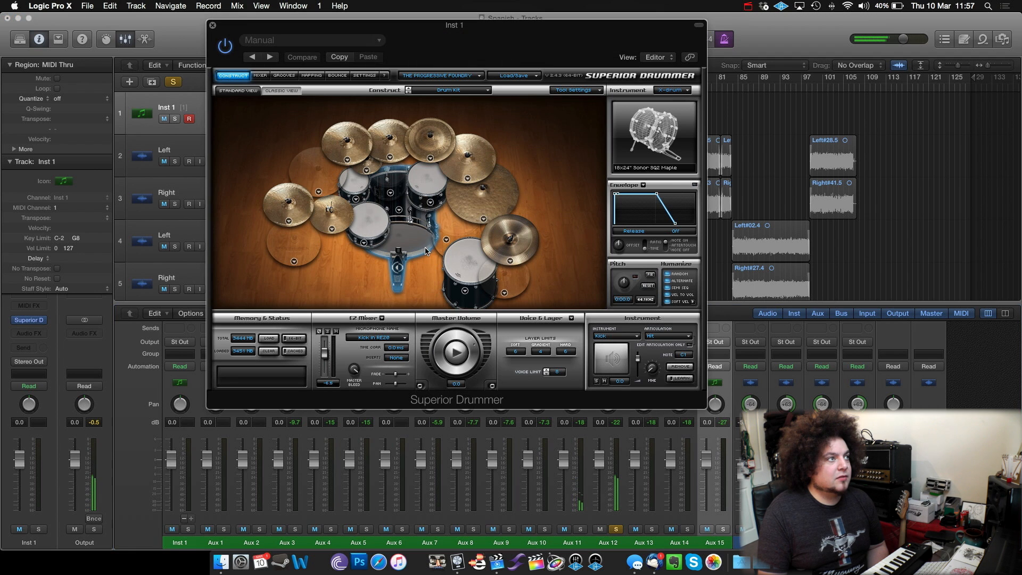
{"action": "left_click", "coordinate": [356, 180]}
{"action": "left_click", "coordinate": [401, 240]}
Step: Close the Superior Drummer window, unsolo Aux 12 and bring the channel inputs into view in the mixer
{"action": "left_click", "coordinate": [213, 25]}
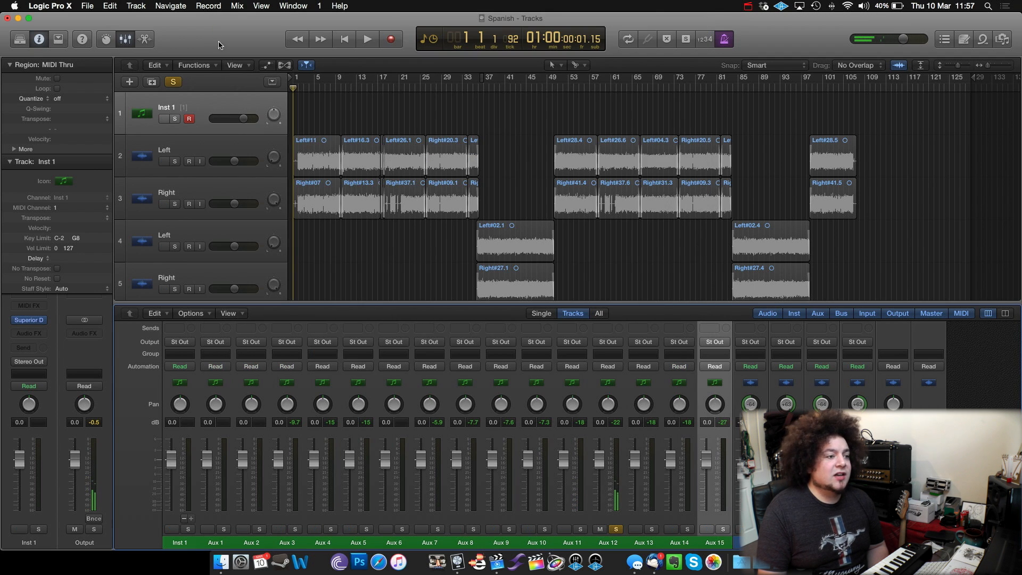
{"action": "left_click", "coordinate": [616, 529]}
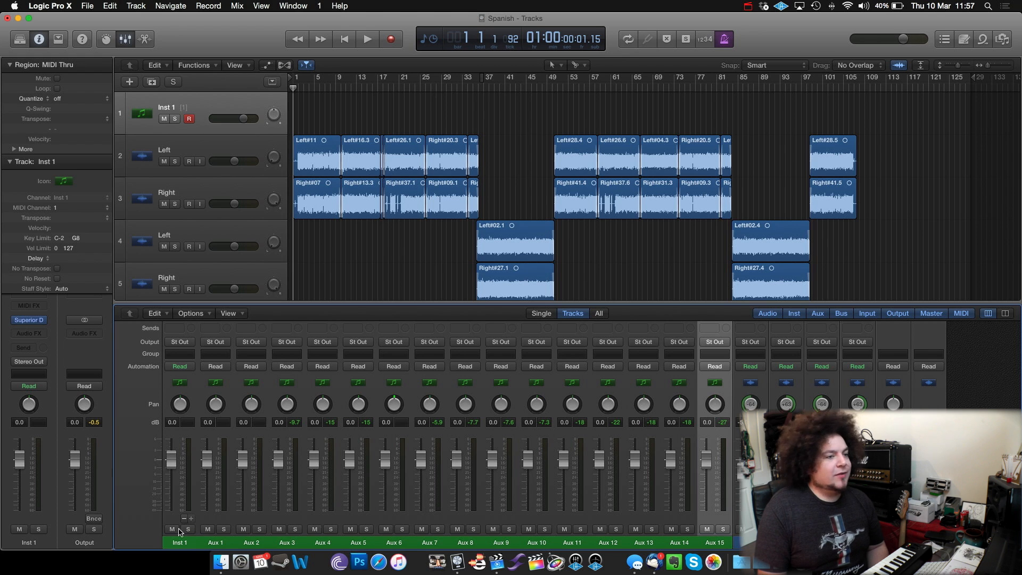
{"action": "scroll", "coordinate": [344, 417], "scroll_direction": "up", "scroll_amount": 1}
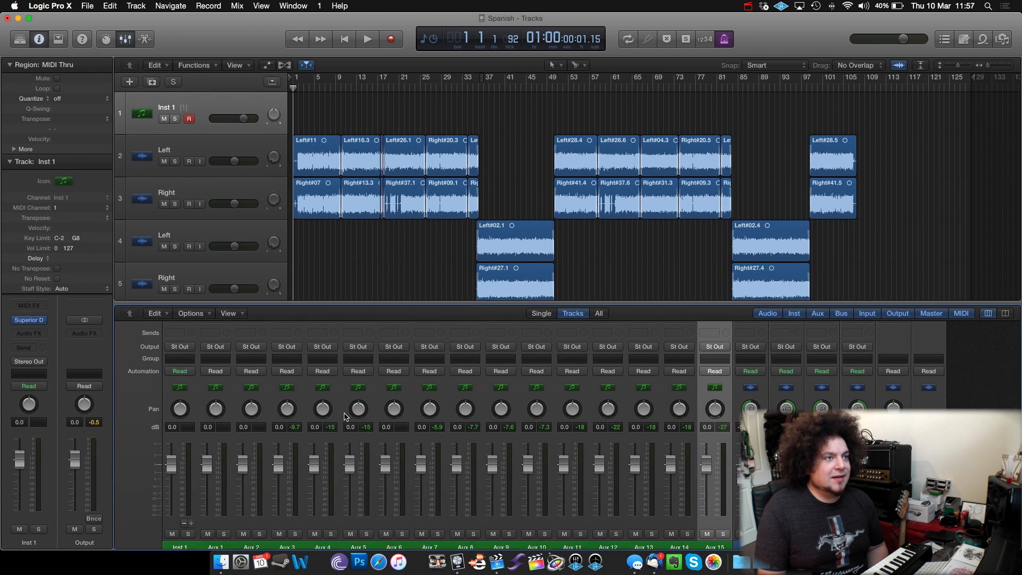
{"action": "scroll", "coordinate": [345, 417], "scroll_direction": "down", "scroll_amount": 1}
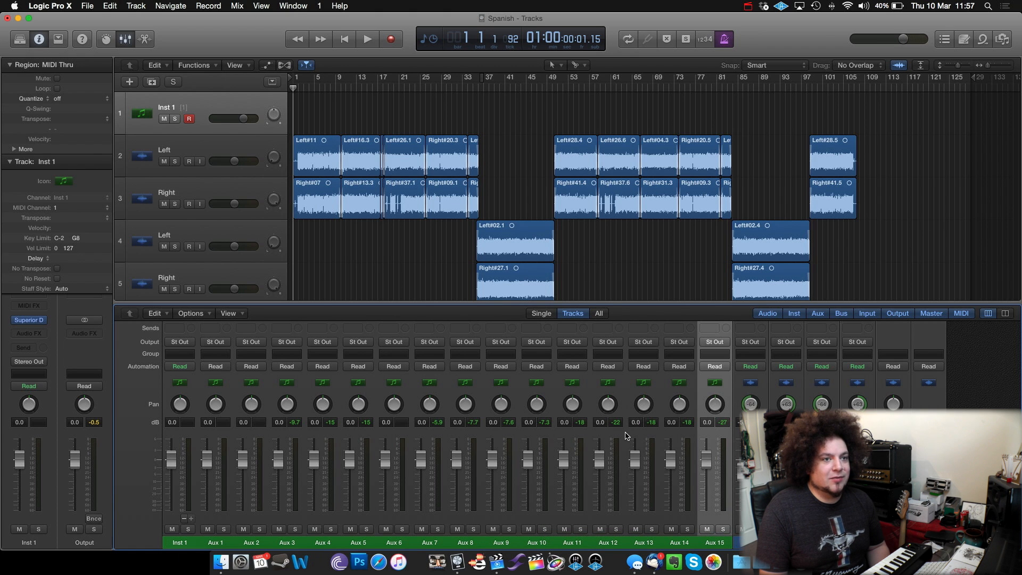
{"action": "scroll", "coordinate": [622, 436], "scroll_direction": "up", "scroll_amount": 3}
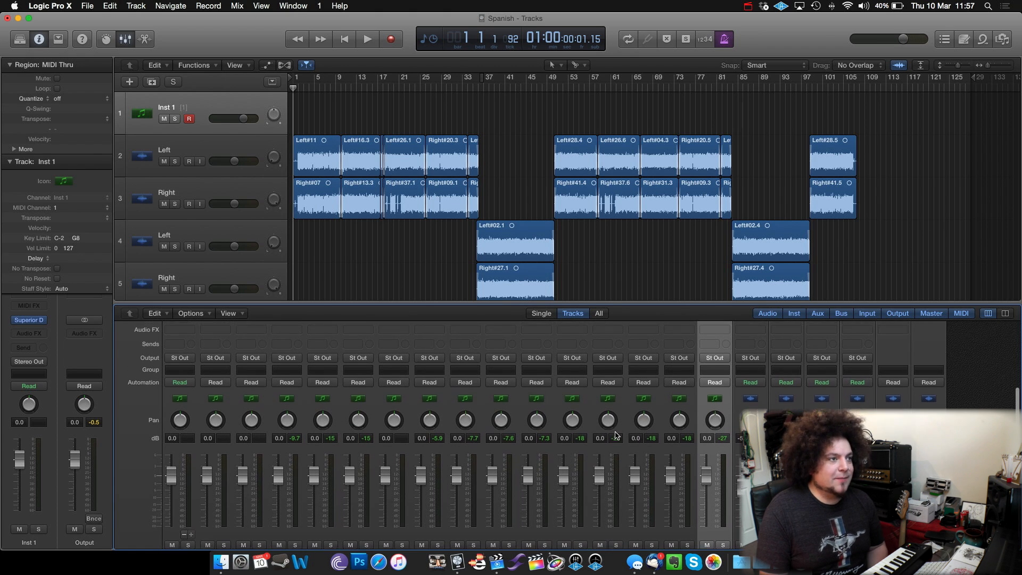
{"action": "scroll", "coordinate": [616, 435], "scroll_direction": "up", "scroll_amount": 10}
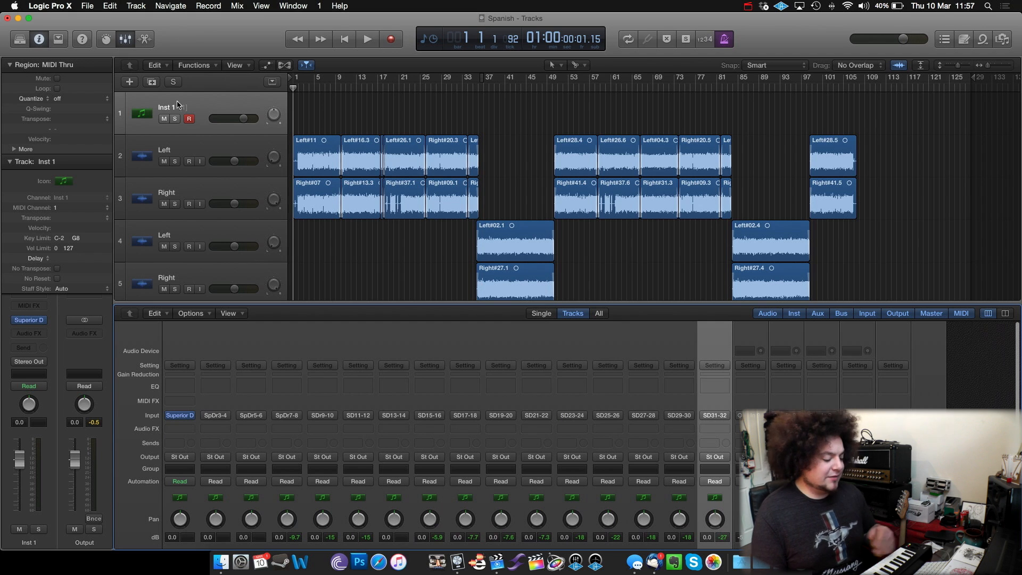
Step: Play the guitar tracks from the start of the project twice to rehearse the drum part
{"action": "key", "text": "space"}
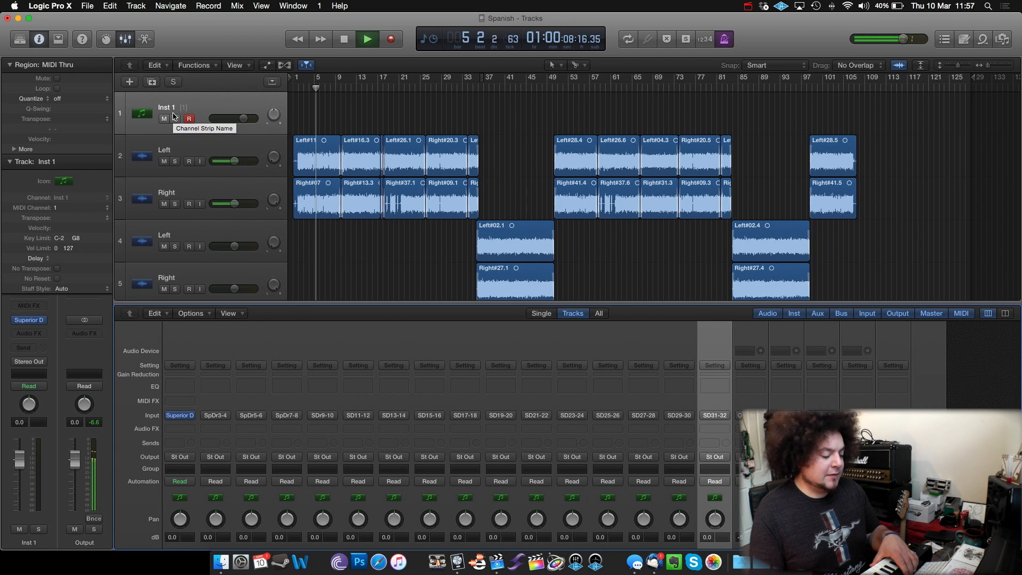
{"action": "key", "text": "space"}
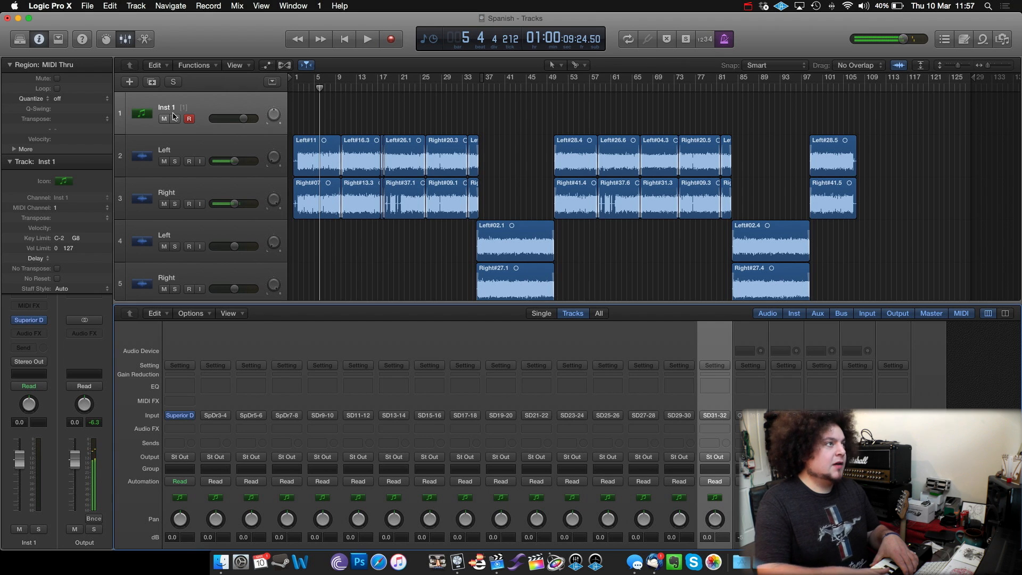
{"action": "key", "text": "Return"}
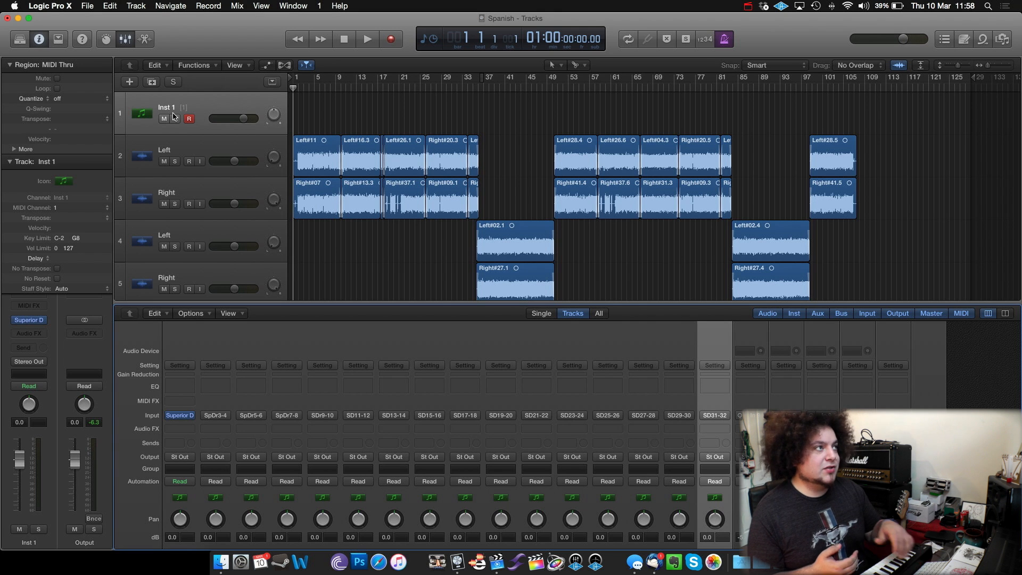
{"action": "key", "text": "space"}
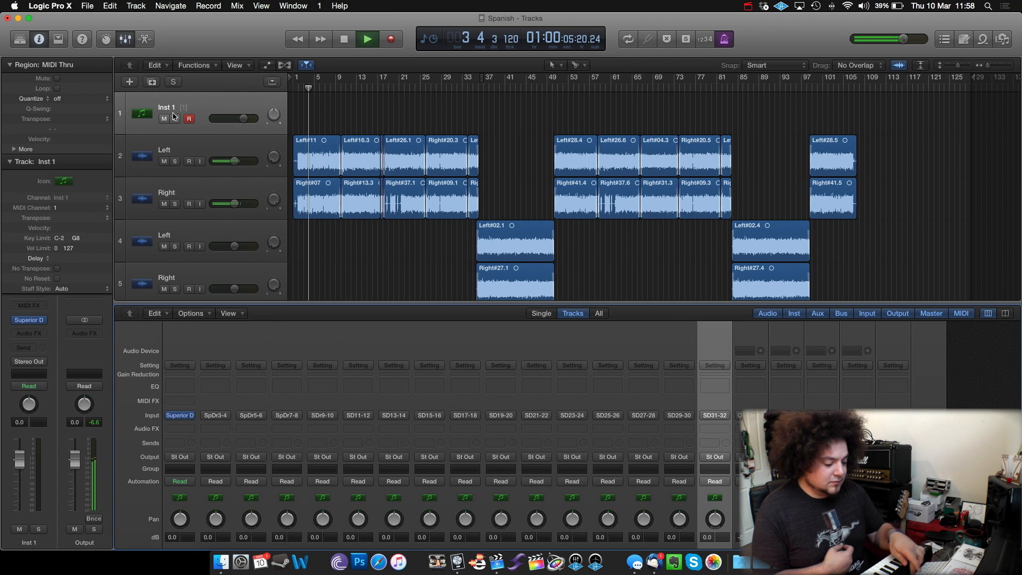
{"action": "key", "text": "space"}
Step: Return to the project start and record a MIDI drum part on Inst 1 from bar 2 to about bar 30
{"action": "key", "text": "Return"}
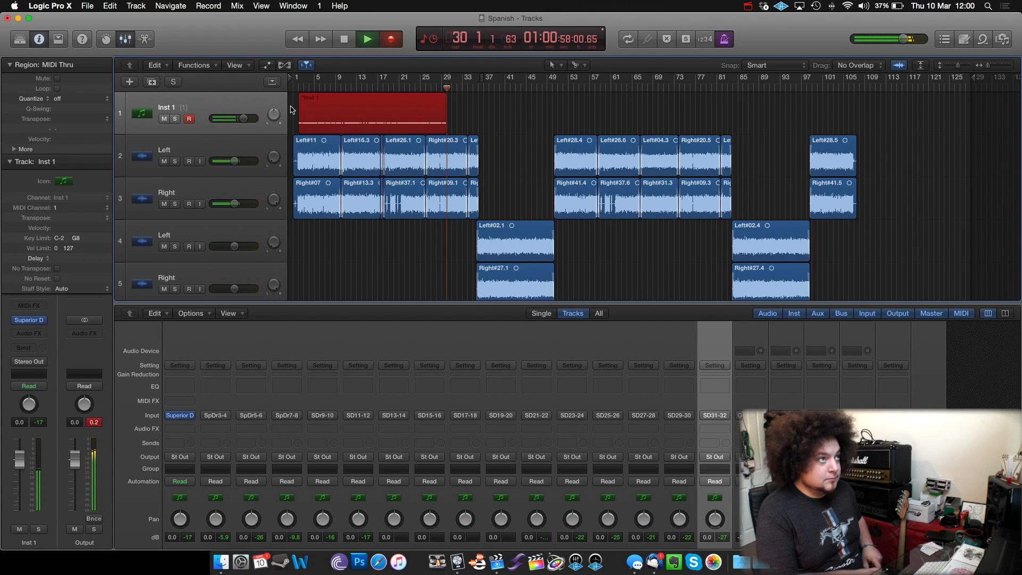
{"action": "key", "text": "space"}
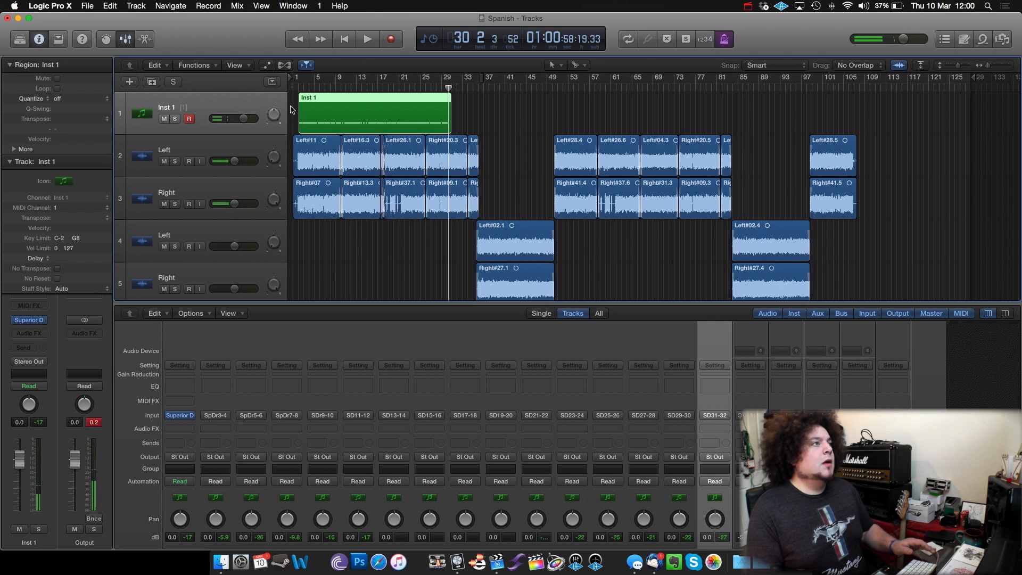
Step: Open the recorded Inst 1 region in an enlarged Piano Roll and mute the Left and Right guitar tracks 2 and 3
{"action": "scroll", "coordinate": [358, 115], "scroll_direction": "down", "scroll_amount": 1}
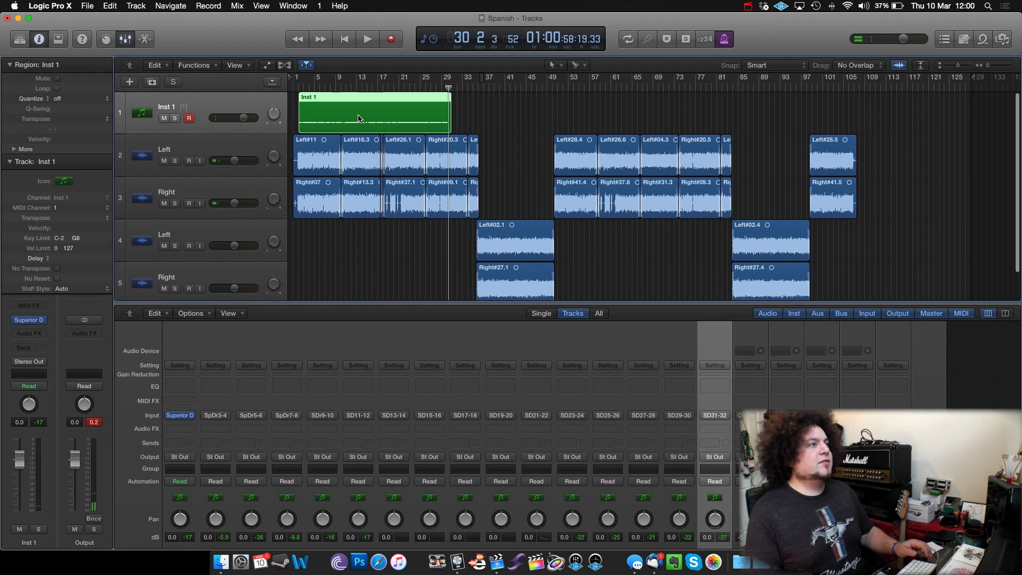
{"action": "double_click", "coordinate": [358, 118]}
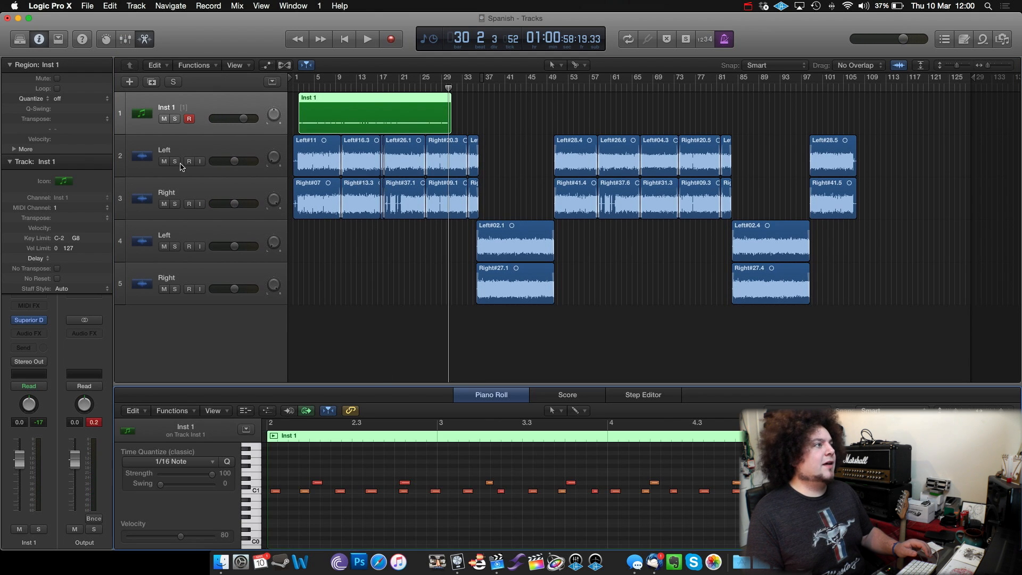
{"action": "left_click_drag", "start_coordinate": [163, 161], "coordinate": [163, 204]}
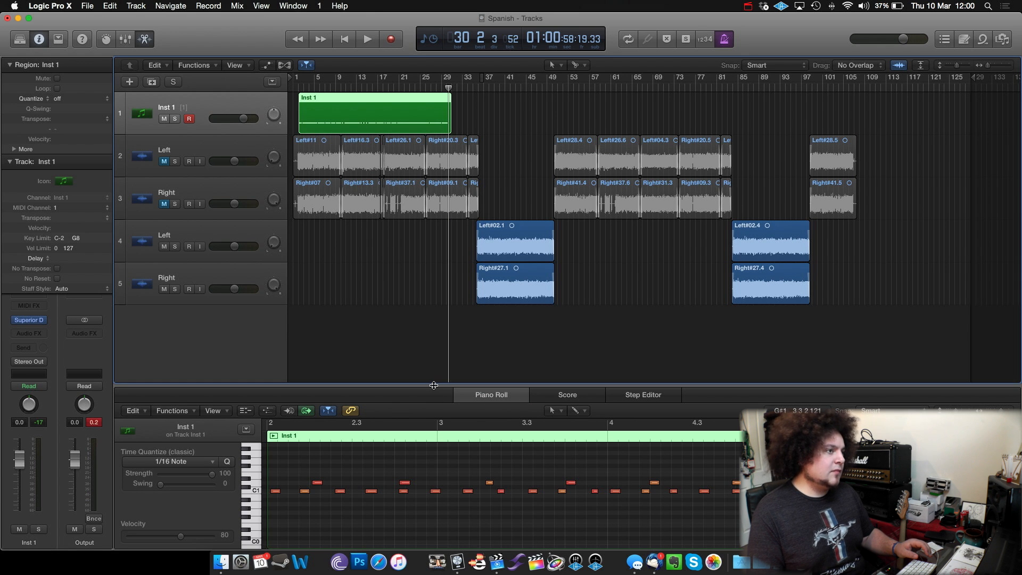
{"action": "left_click_drag", "start_coordinate": [434, 385], "coordinate": [431, 193]}
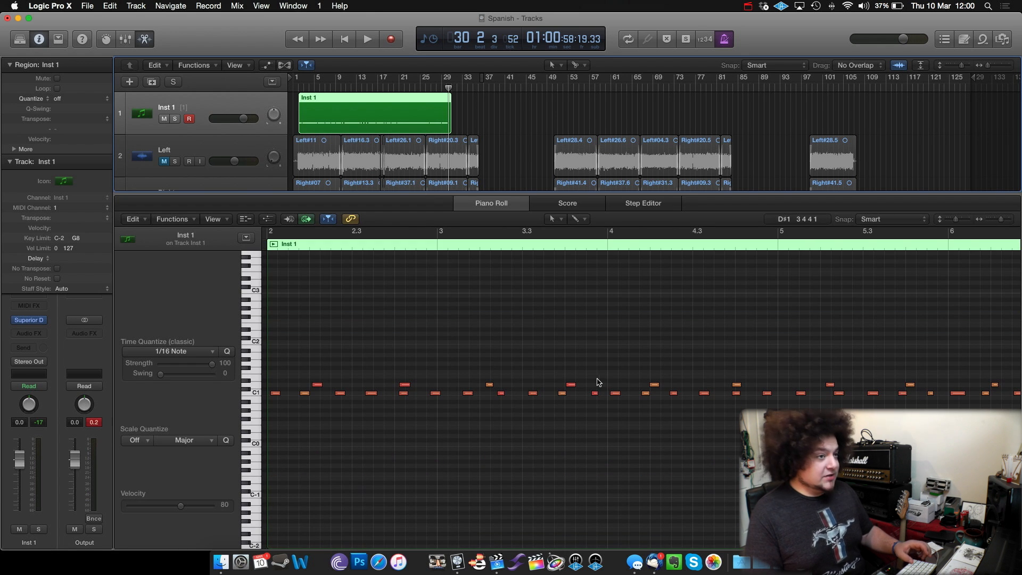
Step: Select all the recorded notes in the Inst 1 region, quantize them to 1/16 Note and view the other quantize values
{"action": "scroll", "coordinate": [540, 323], "scroll_direction": "down", "scroll_amount": 10}
{"action": "scroll", "coordinate": [540, 324], "scroll_direction": "up", "scroll_amount": 4}
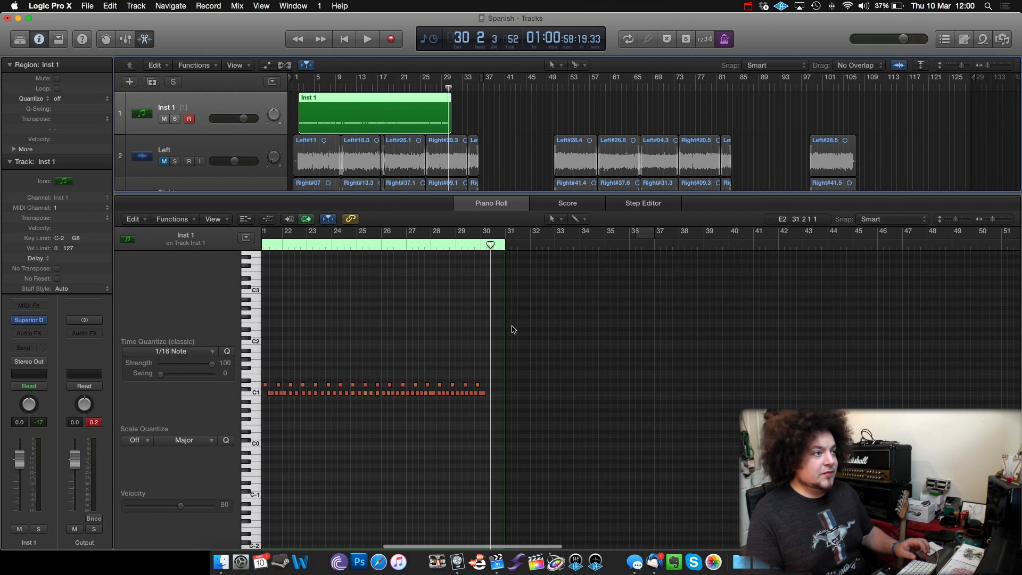
{"action": "scroll", "coordinate": [512, 330], "scroll_direction": "left", "scroll_amount": 10}
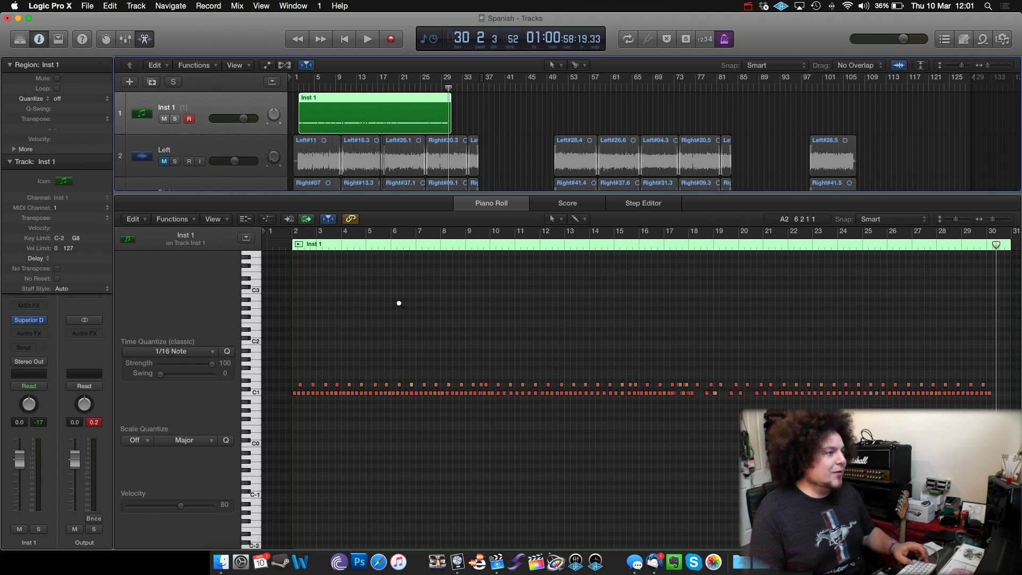
{"action": "scroll", "coordinate": [399, 303], "scroll_direction": "up", "scroll_amount": 4}
{"action": "scroll", "coordinate": [398, 304], "scroll_direction": "down", "scroll_amount": 5}
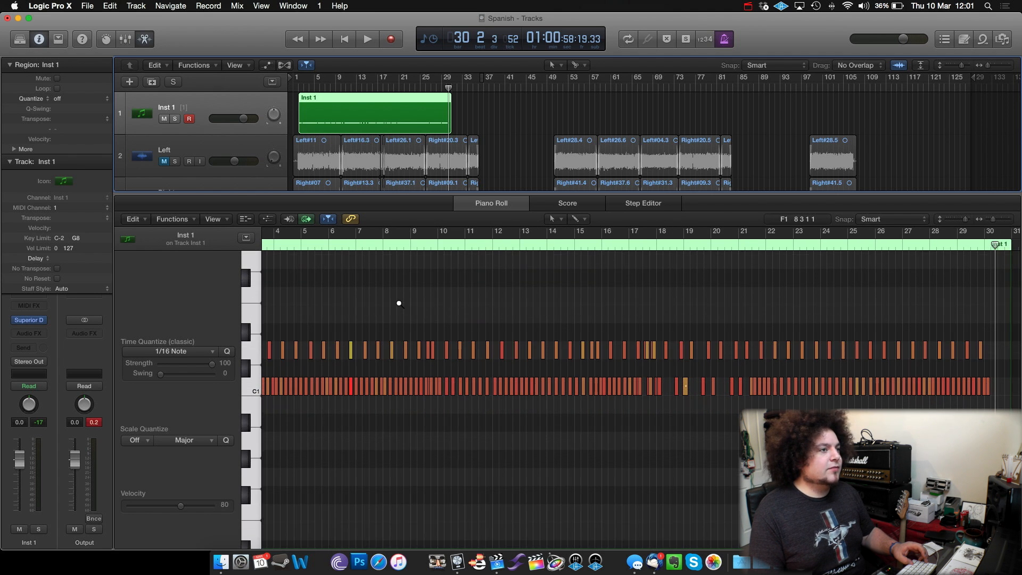
{"action": "scroll", "coordinate": [398, 303], "scroll_direction": "down", "scroll_amount": 2}
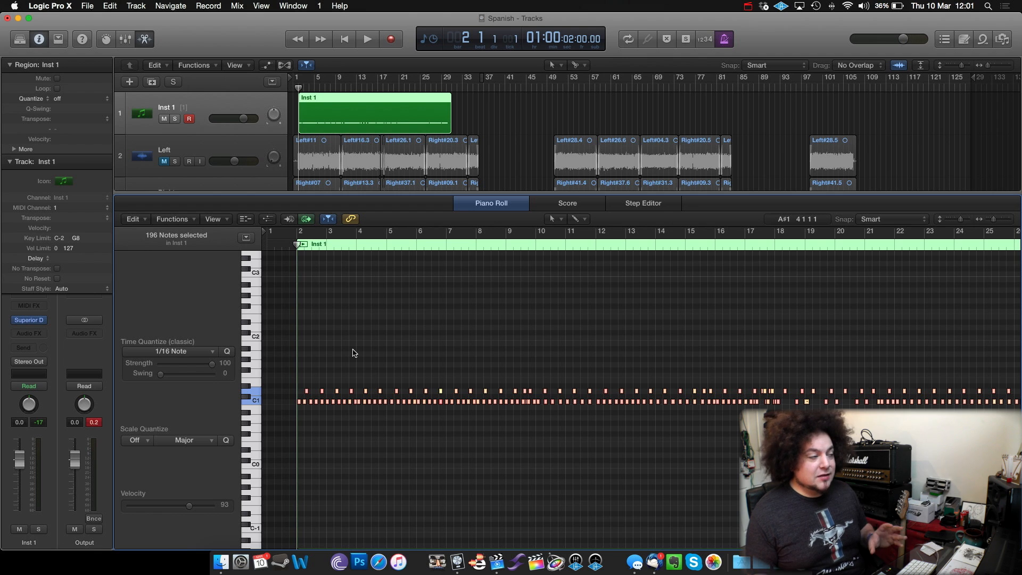
{"action": "left_click", "coordinate": [226, 352]}
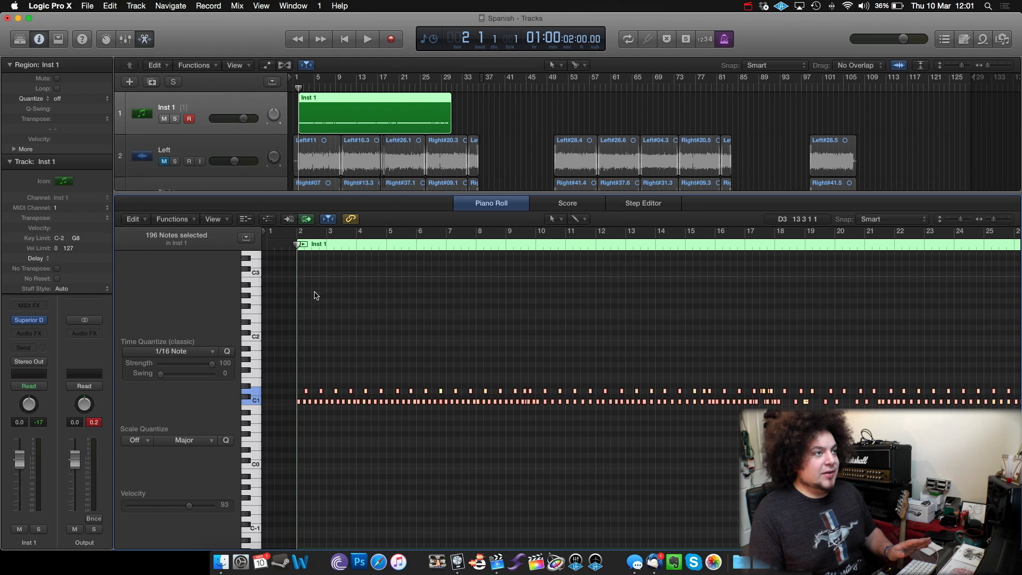
{"action": "left_click", "coordinate": [212, 351]}
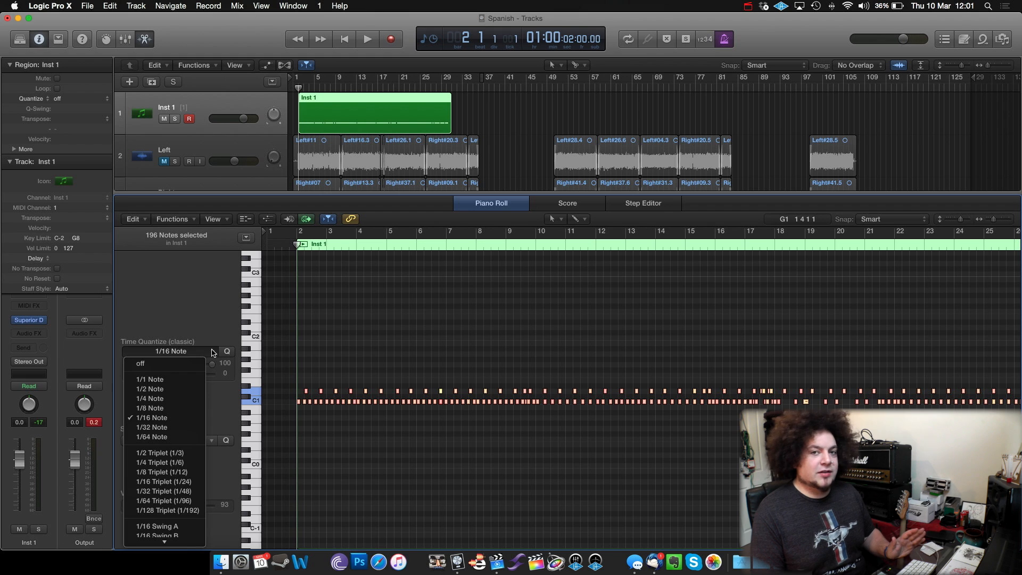
{"action": "left_click", "coordinate": [212, 352]}
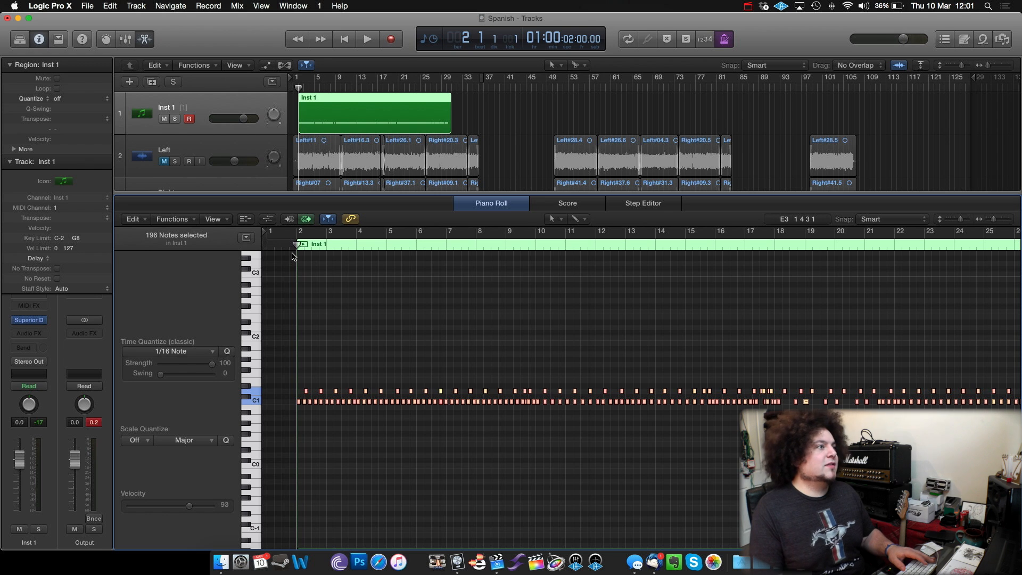
Step: Play back the quantized drum part from bar 2 to about bar 6 and check its timing
{"action": "key", "text": "space"}
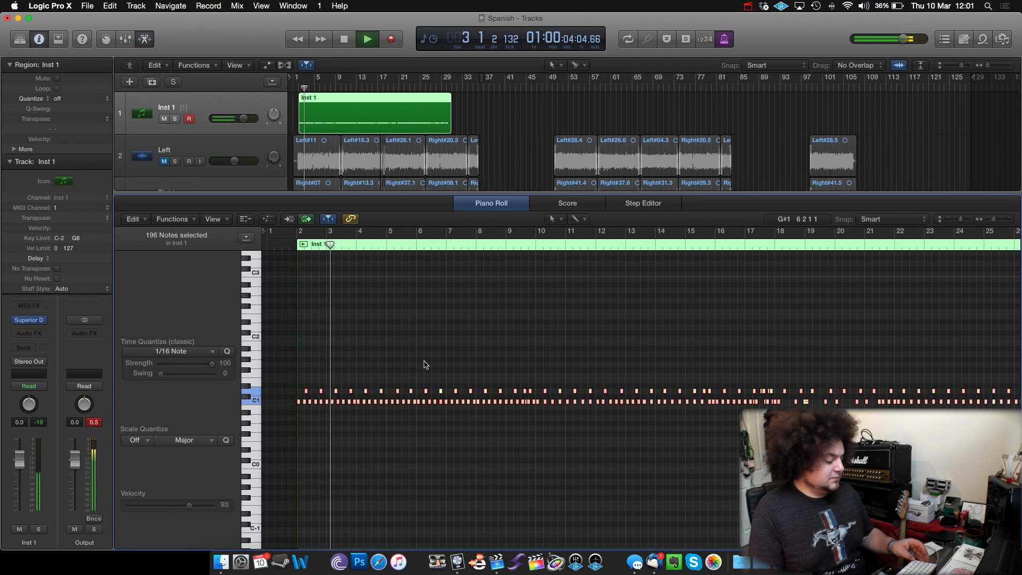
{"action": "scroll", "coordinate": [444, 357], "scroll_direction": "right", "scroll_amount": 5}
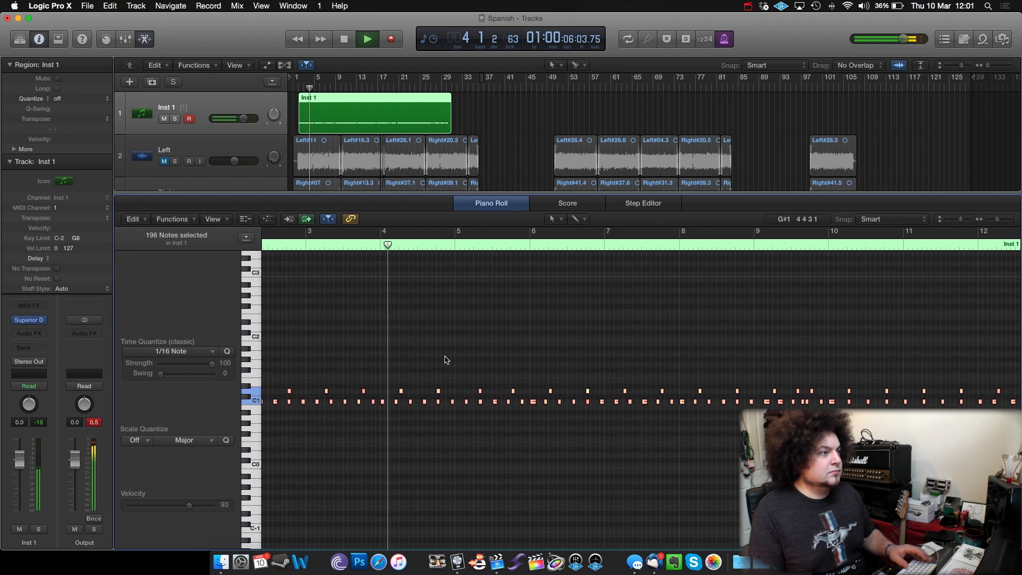
{"action": "scroll", "coordinate": [445, 356], "scroll_direction": "right", "scroll_amount": 3}
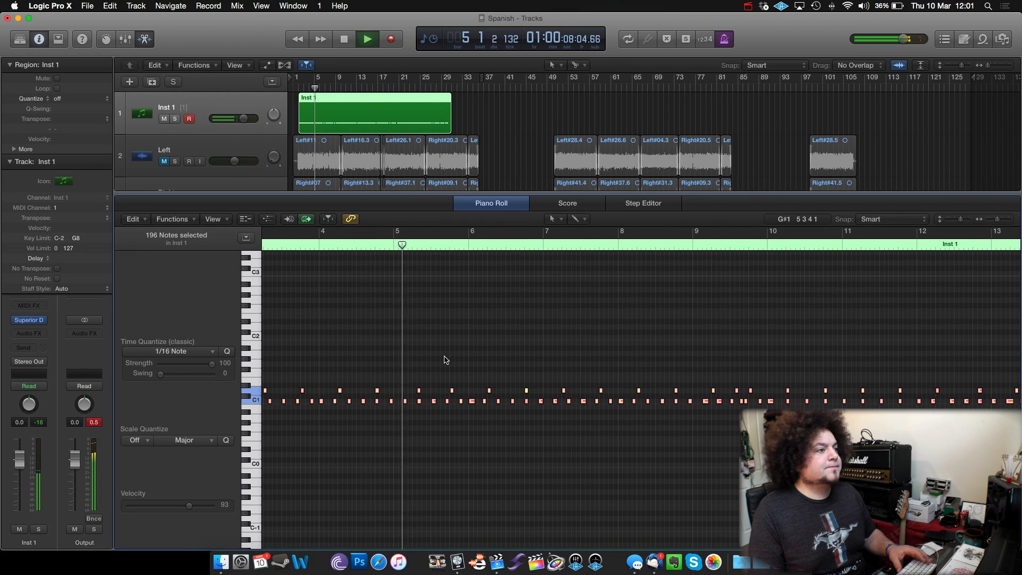
{"action": "key", "text": "space"}
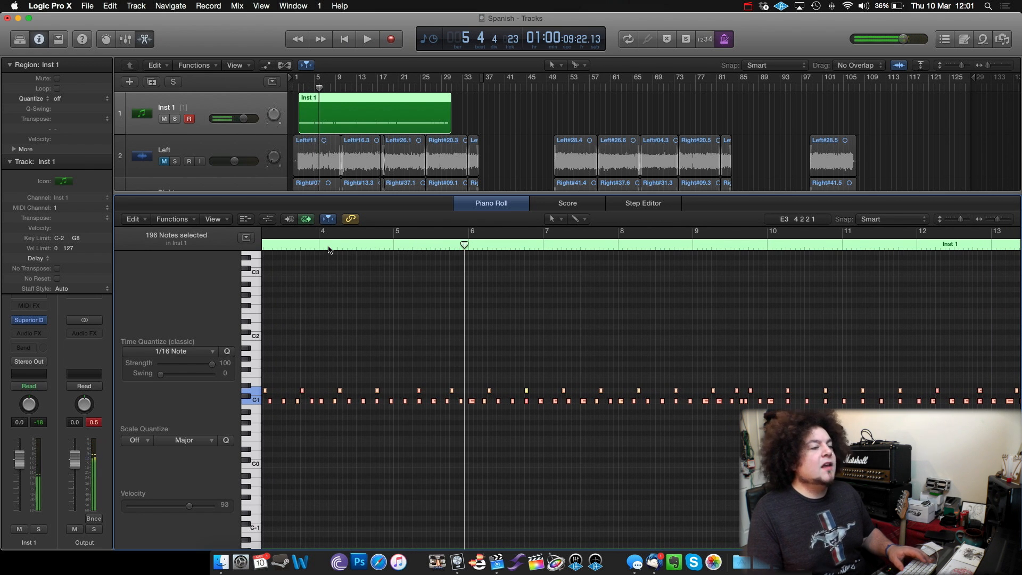
Step: Move the playhead to bar 4 and deselect all the notes in the Piano Roll
{"action": "left_click", "coordinate": [329, 245]}
{"action": "left_click", "coordinate": [342, 358]}
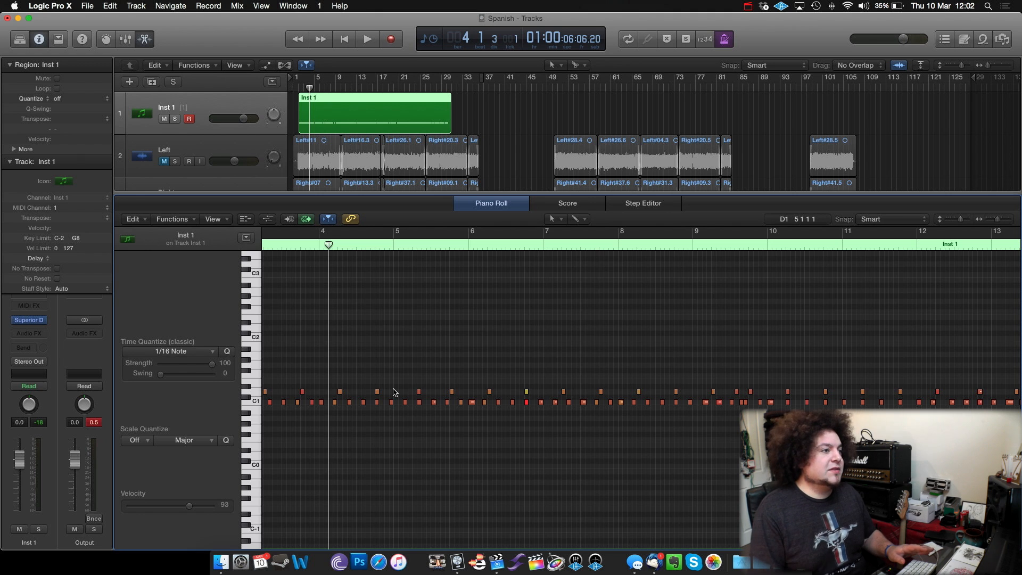
{"action": "key", "text": "super+Right"}
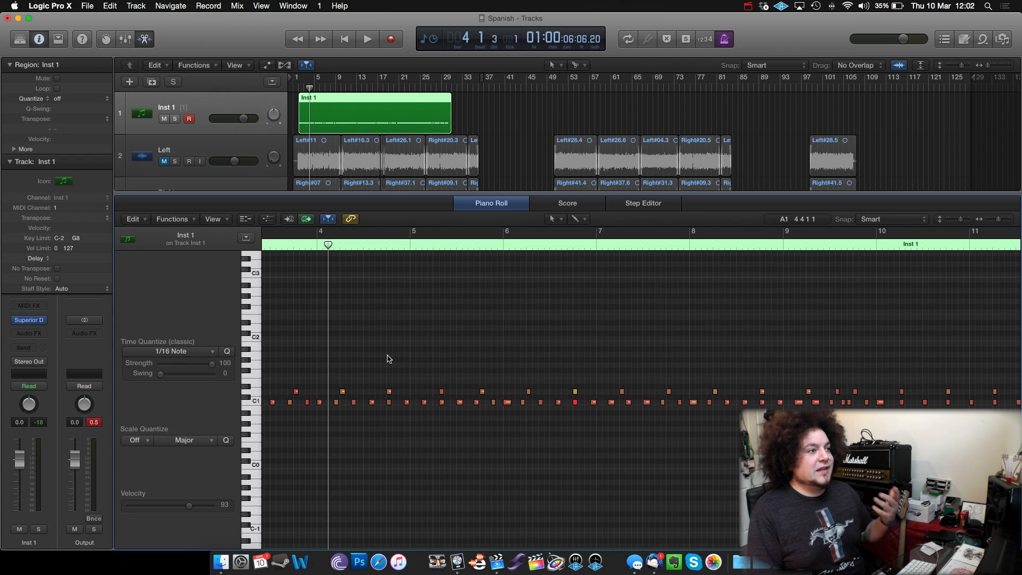
{"action": "scroll", "coordinate": [411, 354], "scroll_direction": "left", "scroll_amount": 3}
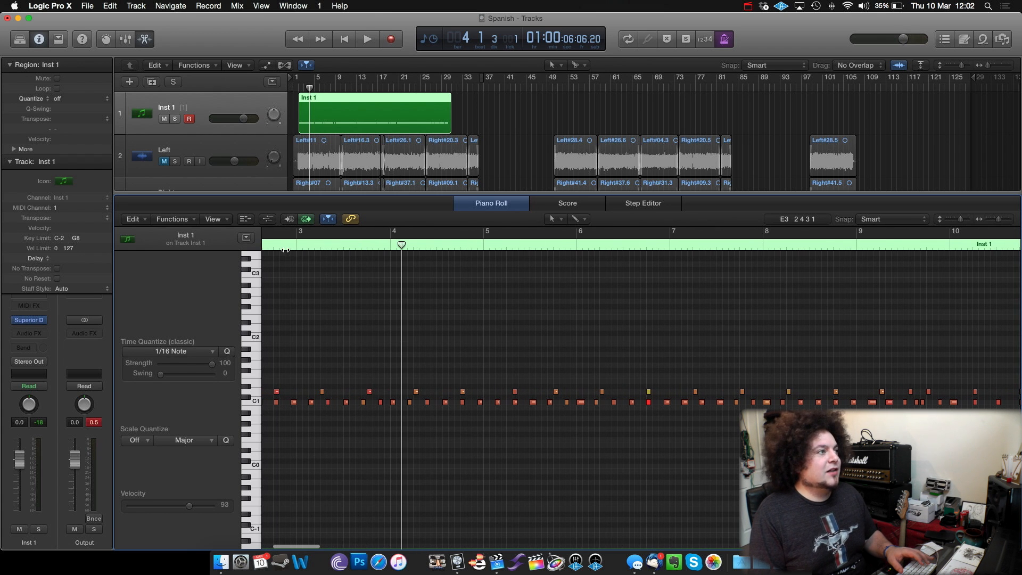
Step: Play back the drum part from about bar 3 and move the late snare hit in bar 5 slightly earlier
{"action": "left_click", "coordinate": [285, 245]}
{"action": "key", "text": "space"}
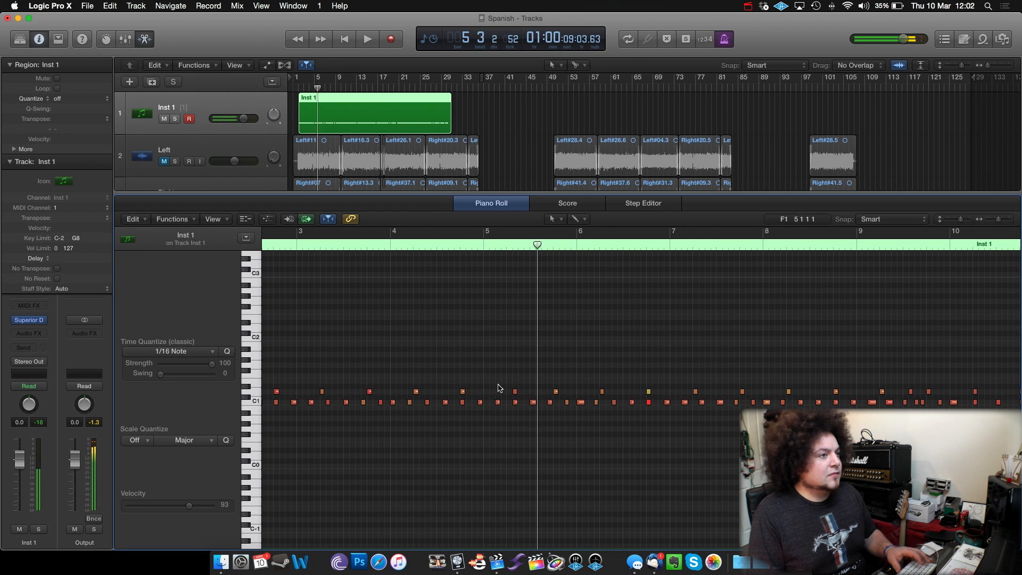
{"action": "key", "text": "space"}
{"action": "left_click_drag", "start_coordinate": [515, 391], "coordinate": [509, 391]}
Step: Play on from bar 4 to bar 13, move that bar's late snare hit to beat 2 and shorten two long kick notes
{"action": "left_click", "coordinate": [424, 245]}
{"action": "key", "text": "space"}
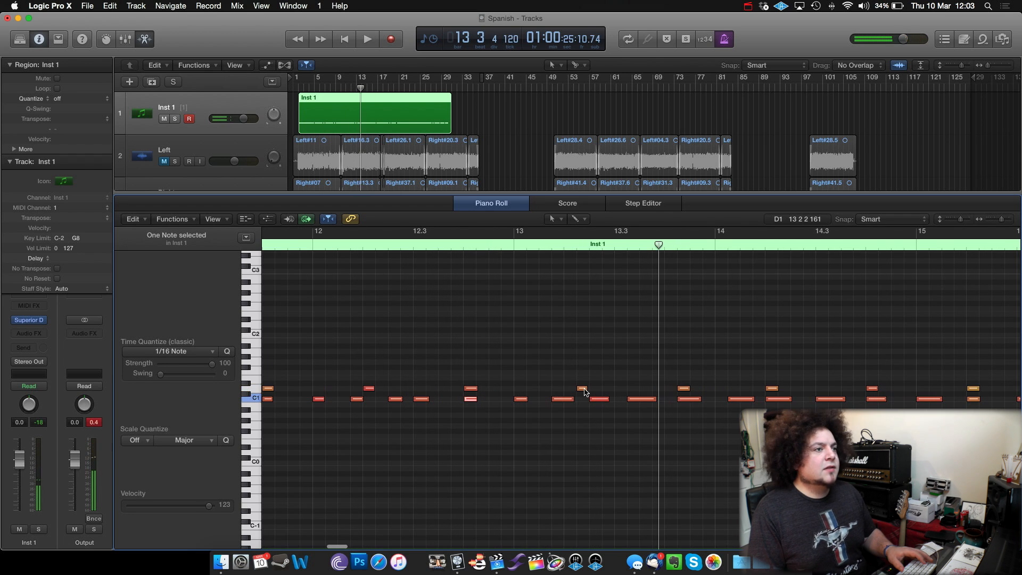
{"action": "left_click_drag", "start_coordinate": [584, 392], "coordinate": [568, 394]}
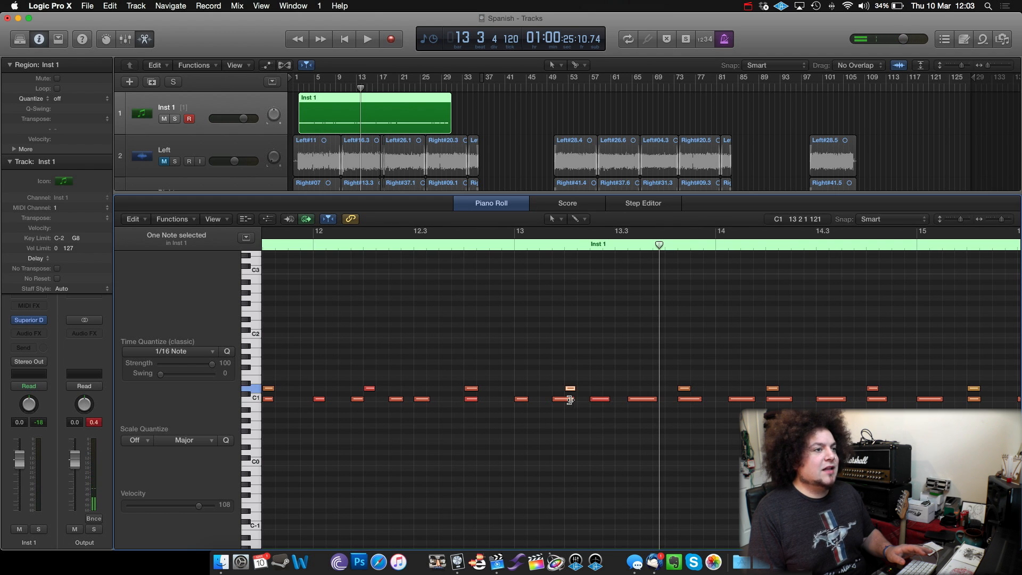
{"action": "left_click_drag", "start_coordinate": [570, 399], "coordinate": [560, 400]}
{"action": "left_click_drag", "start_coordinate": [656, 400], "coordinate": [635, 400]}
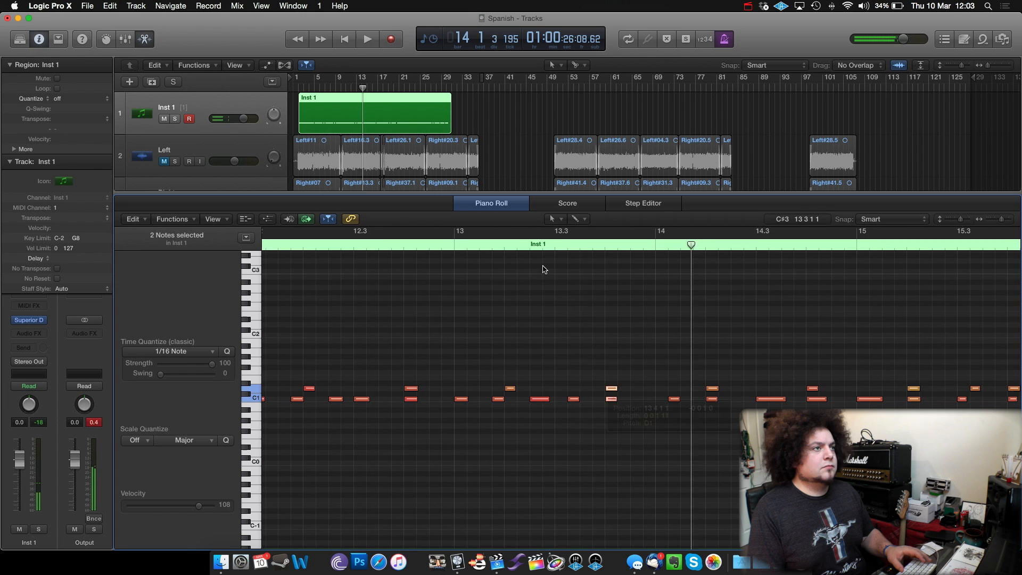
Step: Play on to bar 20, move its late snare hit onto beat 4 and replay the passage from about bar 19
{"action": "key", "text": "space"}
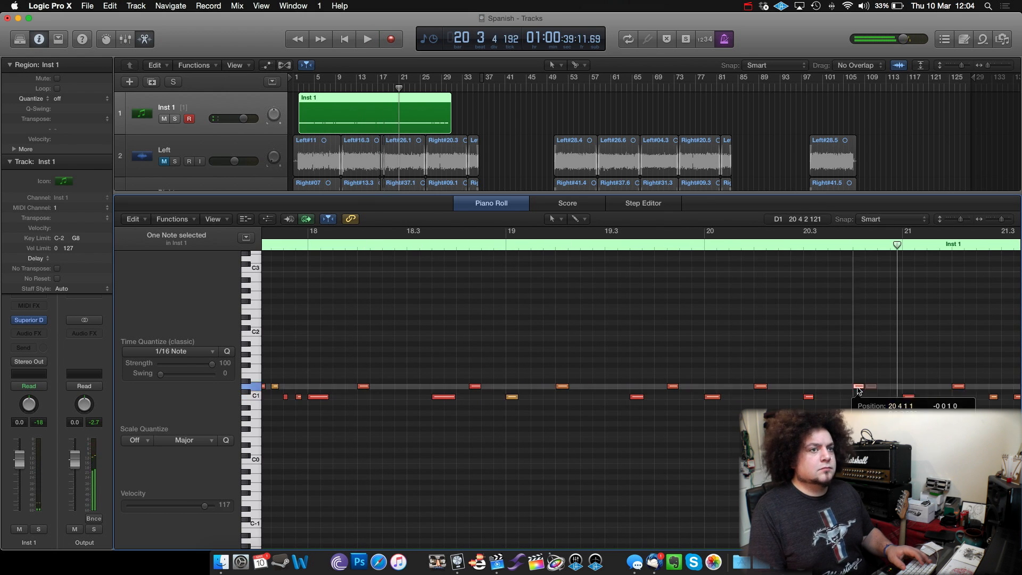
{"action": "key", "text": "space"}
{"action": "scroll", "coordinate": [372, 245], "scroll_direction": "left", "scroll_amount": 7}
{"action": "left_click", "coordinate": [462, 246]}
{"action": "key", "text": "space"}
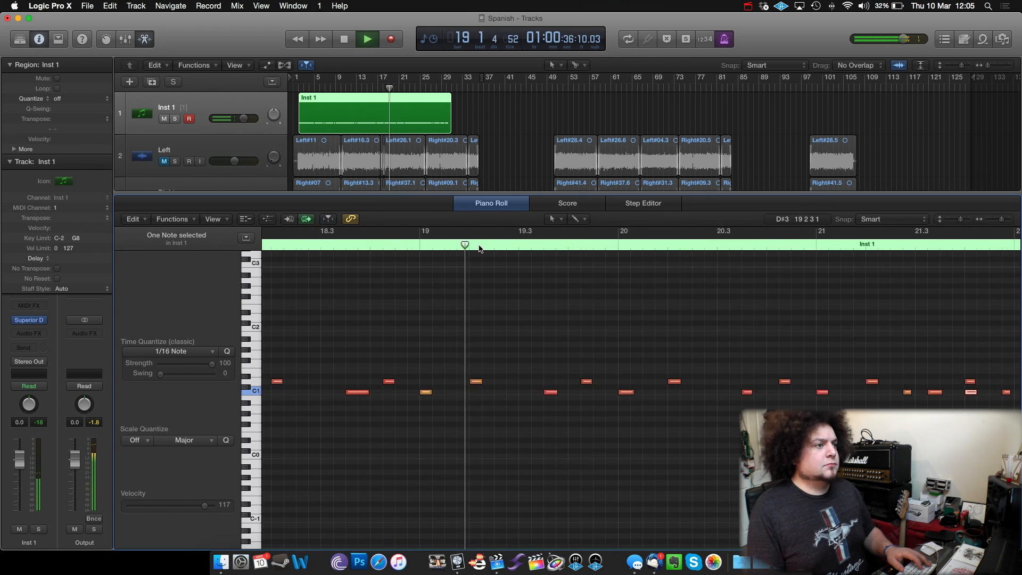
Step: Play around bars 19 to 22 in short passes, selecting the kick and snare notes whose timing needs correcting
{"action": "key", "text": "space"}
{"action": "left_click_drag", "start_coordinate": [548, 364], "coordinate": [602, 395]}
{"action": "key", "text": "space"}
{"action": "key", "text": "space"}
{"action": "left_click_drag", "start_coordinate": [490, 365], "coordinate": [584, 395]}
{"action": "key", "text": "space"}
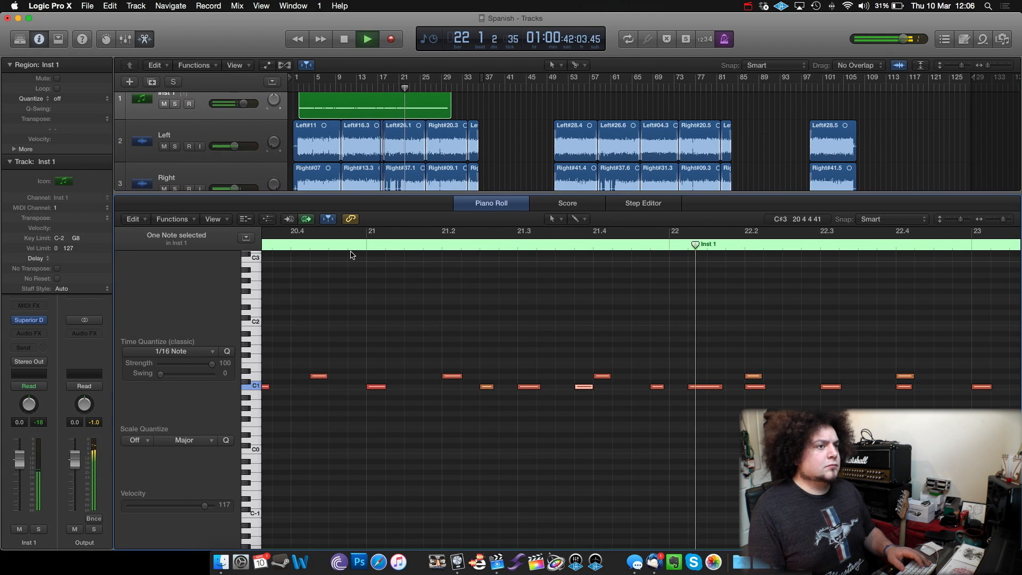
Step: Play on to about bar 24 and examine the corrected kick and snare notes across the whole region
{"action": "key", "text": "super+Left"}
{"action": "key", "text": "super+Left"}
{"action": "key", "text": "super+Left"}
{"action": "key", "text": "super+Left"}
{"action": "key", "text": "super+Left"}
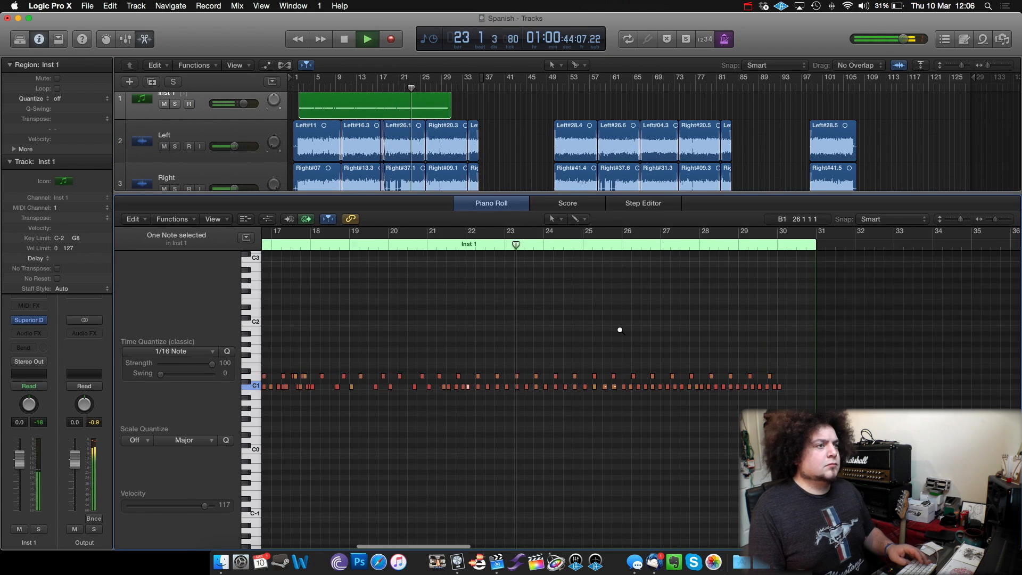
{"action": "key", "text": "space"}
{"action": "scroll", "coordinate": [358, 281], "scroll_direction": "left", "scroll_amount": 15}
{"action": "scroll", "coordinate": [425, 323], "scroll_direction": "right", "scroll_amount": 7}
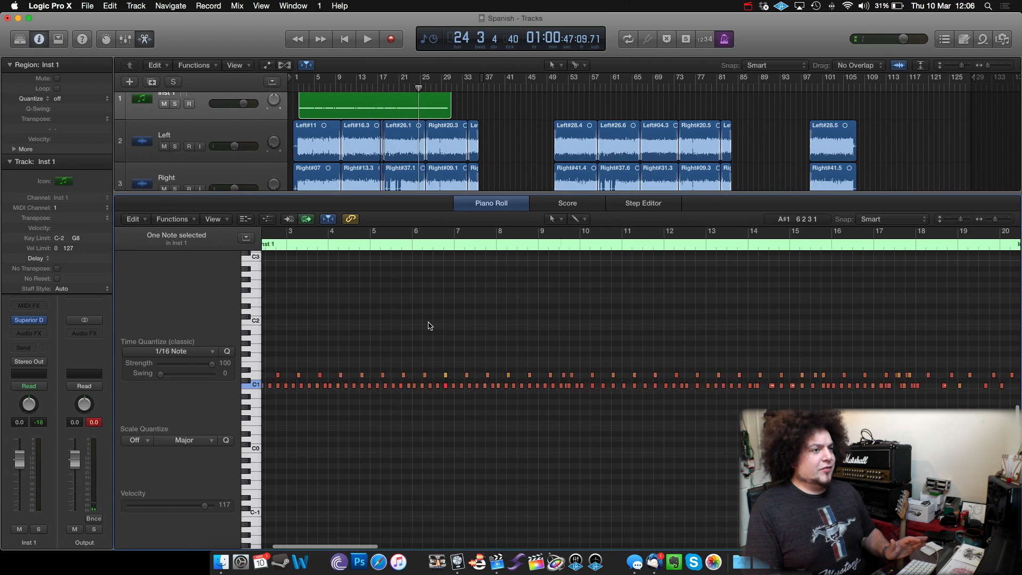
{"action": "scroll", "coordinate": [430, 326], "scroll_direction": "right", "scroll_amount": 10}
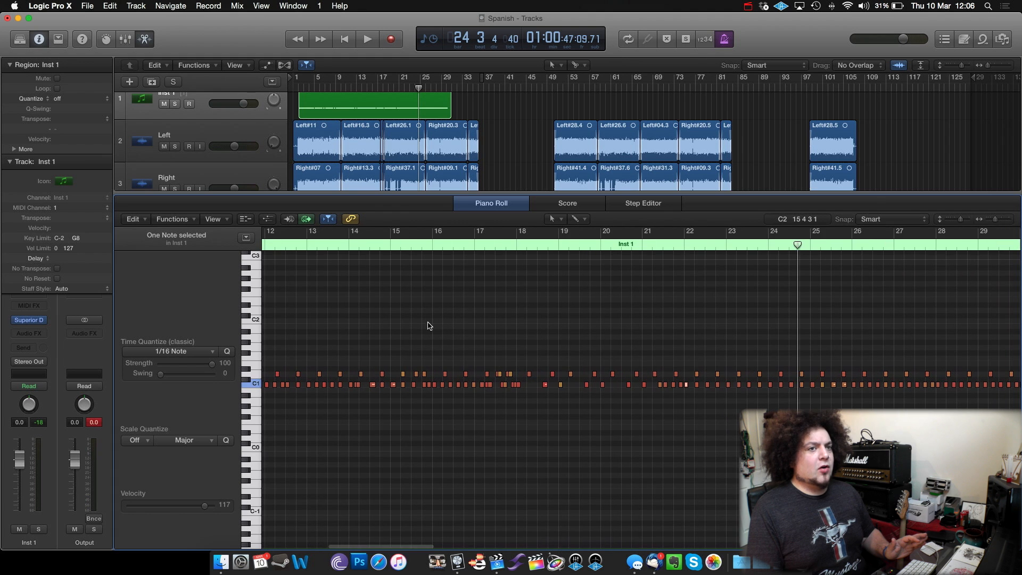
{"action": "scroll", "coordinate": [429, 325], "scroll_direction": "left", "scroll_amount": 7}
{"action": "scroll", "coordinate": [429, 324], "scroll_direction": "left", "scroll_amount": 10}
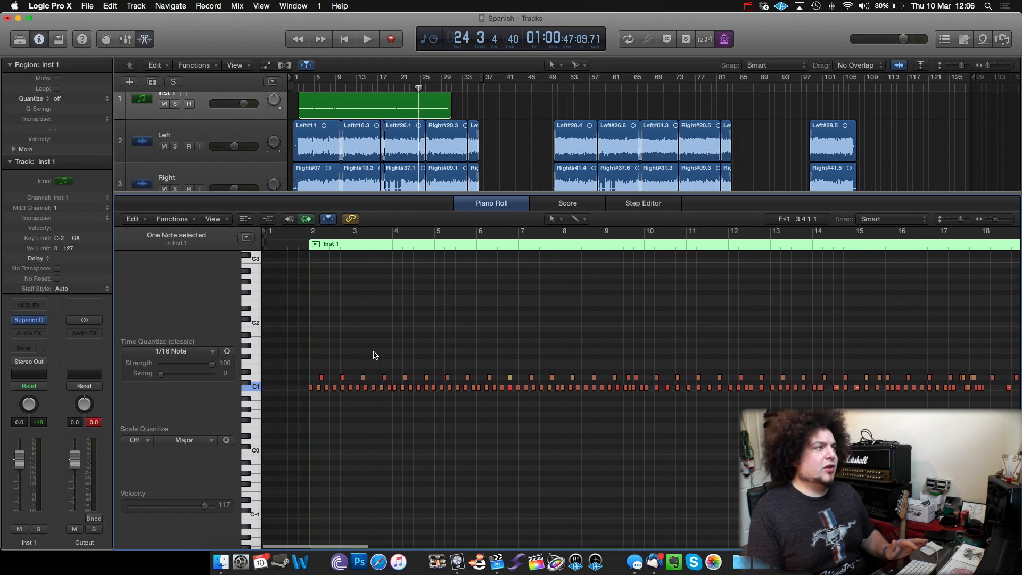
Step: Return the playhead to the region's start at bar 2 and look over the kick and snare pattern again
{"action": "left_click", "coordinate": [304, 249]}
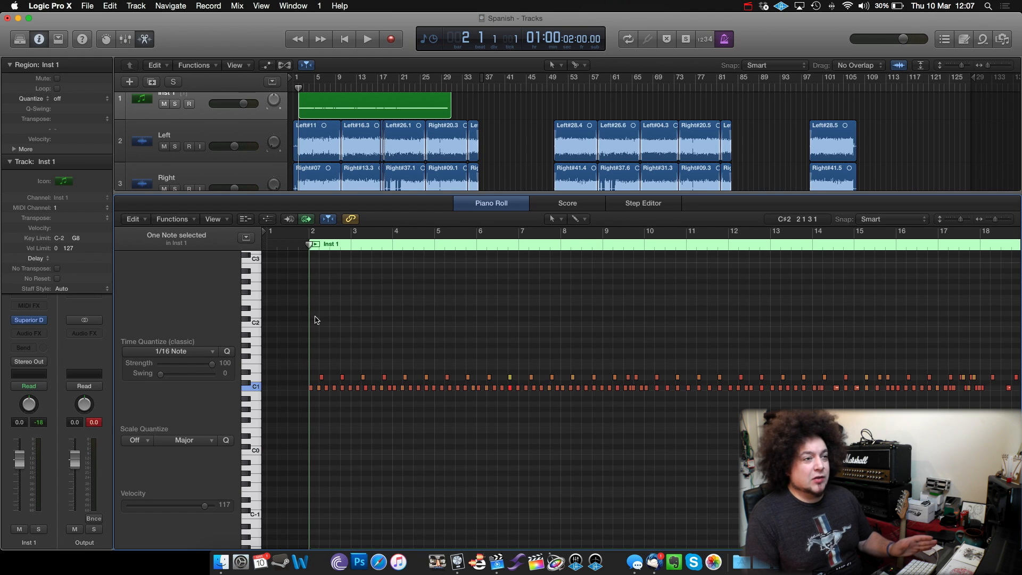
{"action": "scroll", "coordinate": [331, 336], "scroll_direction": "right", "scroll_amount": 1}
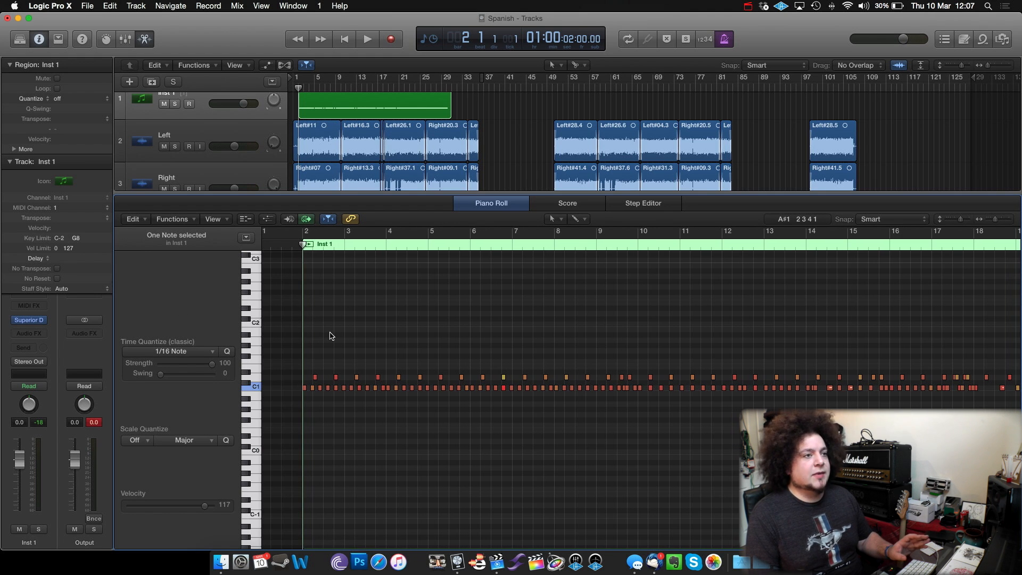
{"action": "scroll", "coordinate": [331, 335], "scroll_direction": "right", "scroll_amount": 5}
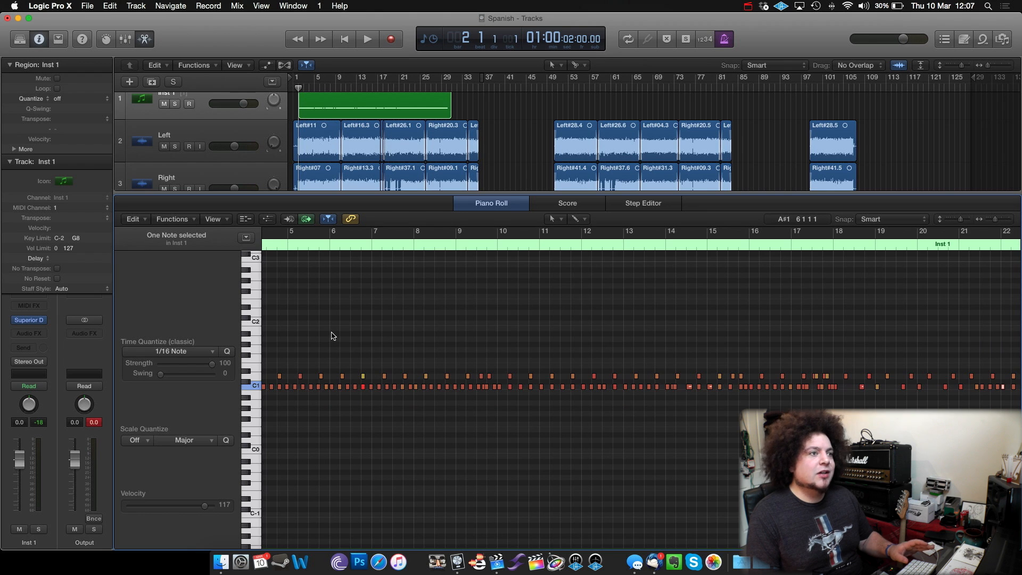
{"action": "scroll", "coordinate": [332, 335], "scroll_direction": "left", "scroll_amount": 5}
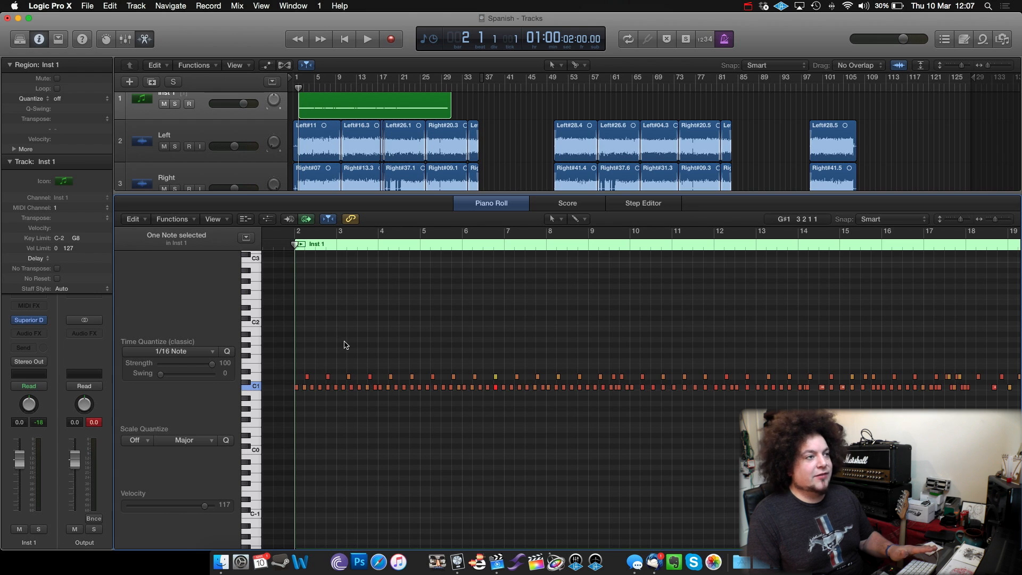
{"action": "scroll", "coordinate": [337, 340], "scroll_direction": "right", "scroll_amount": 3}
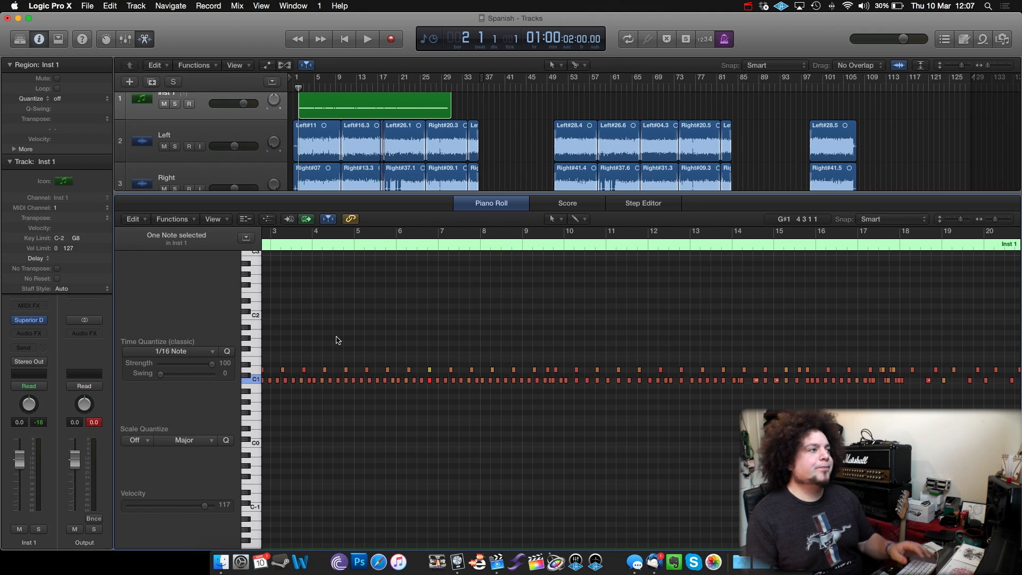
{"action": "scroll", "coordinate": [340, 346], "scroll_direction": "left", "scroll_amount": 3}
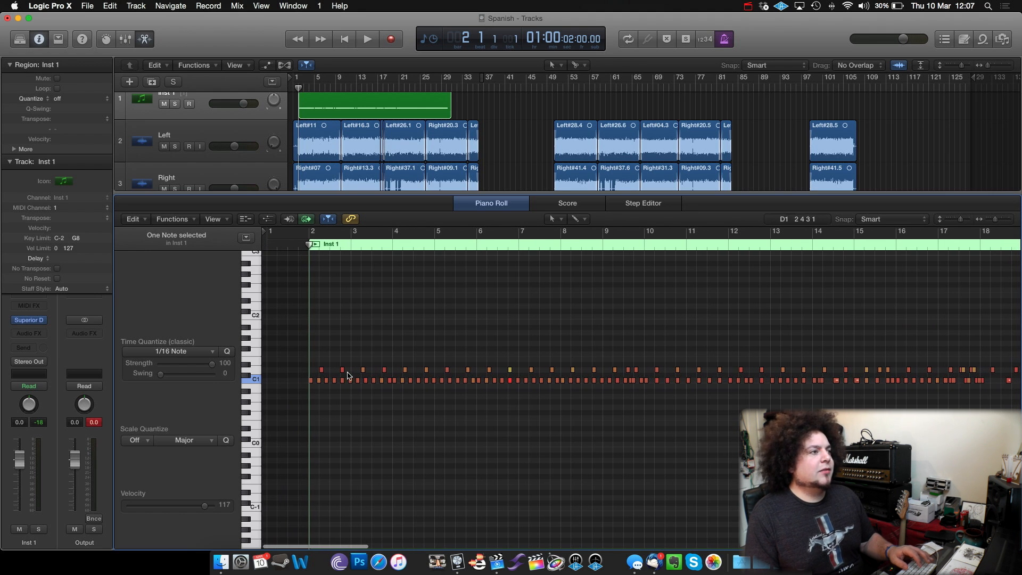
Step: Select all the notes in the region and raise their velocity to 127 using the Note Velocity lane, hiding the lane when done
{"action": "key", "text": "super+a"}
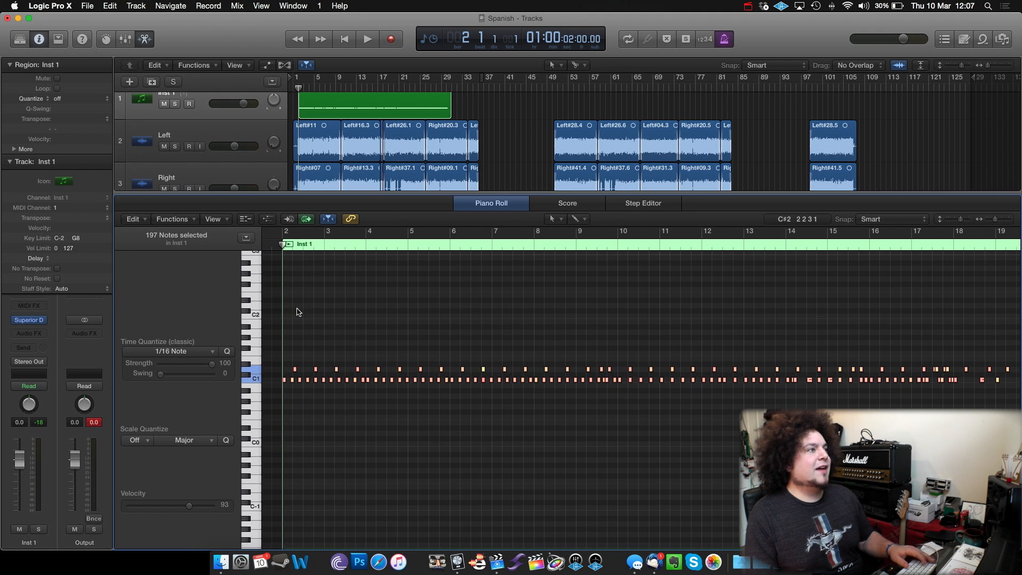
{"action": "left_click", "coordinate": [266, 220]}
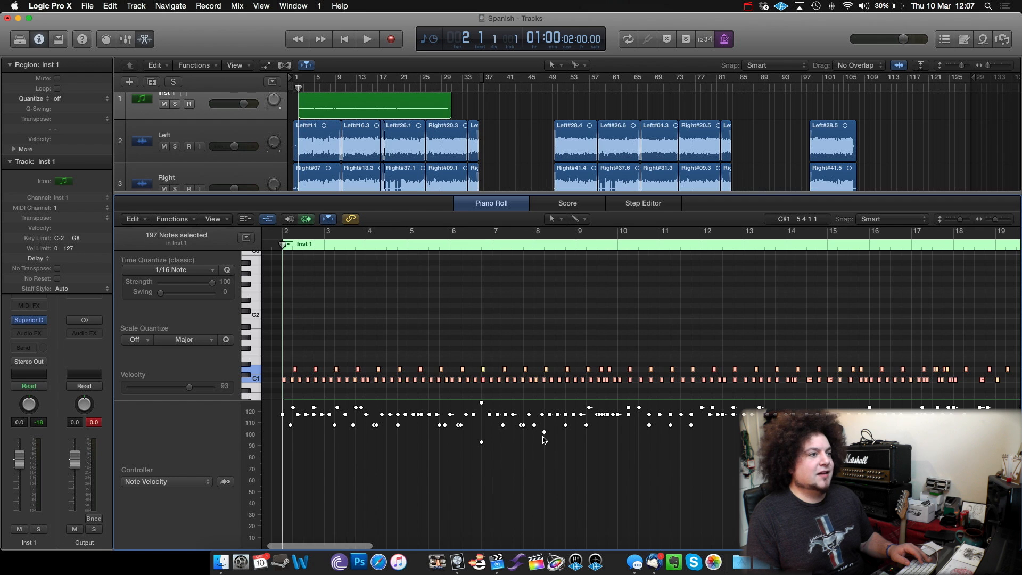
{"action": "left_click_drag", "start_coordinate": [542, 430], "coordinate": [543, 346]}
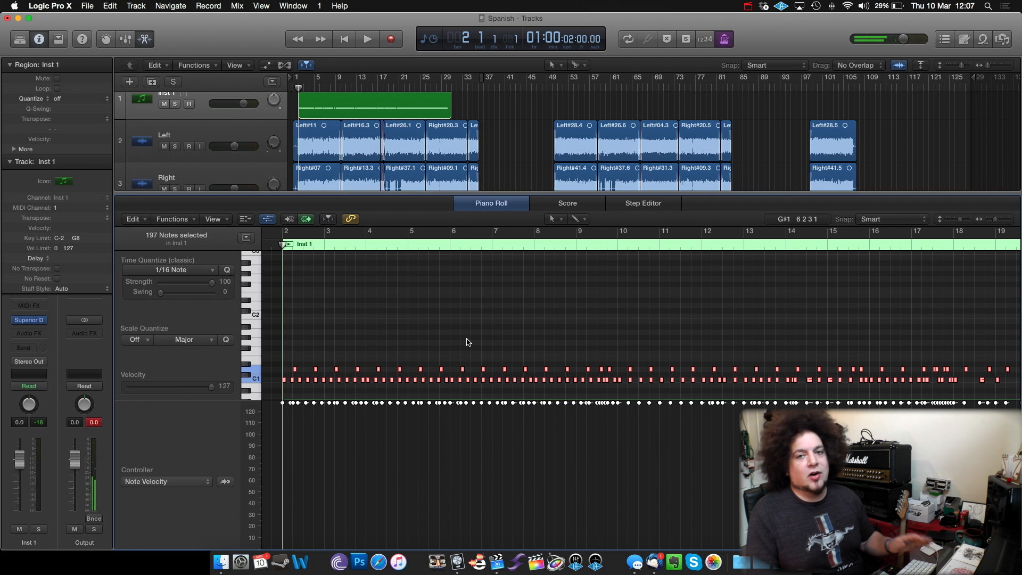
{"action": "left_click", "coordinate": [267, 219]}
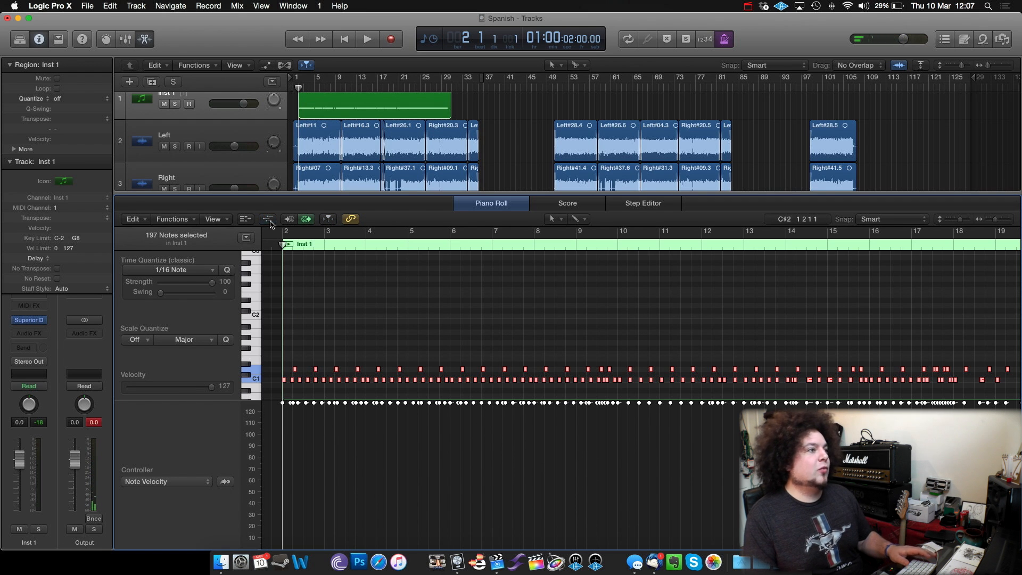
{"action": "left_click", "coordinate": [293, 269]}
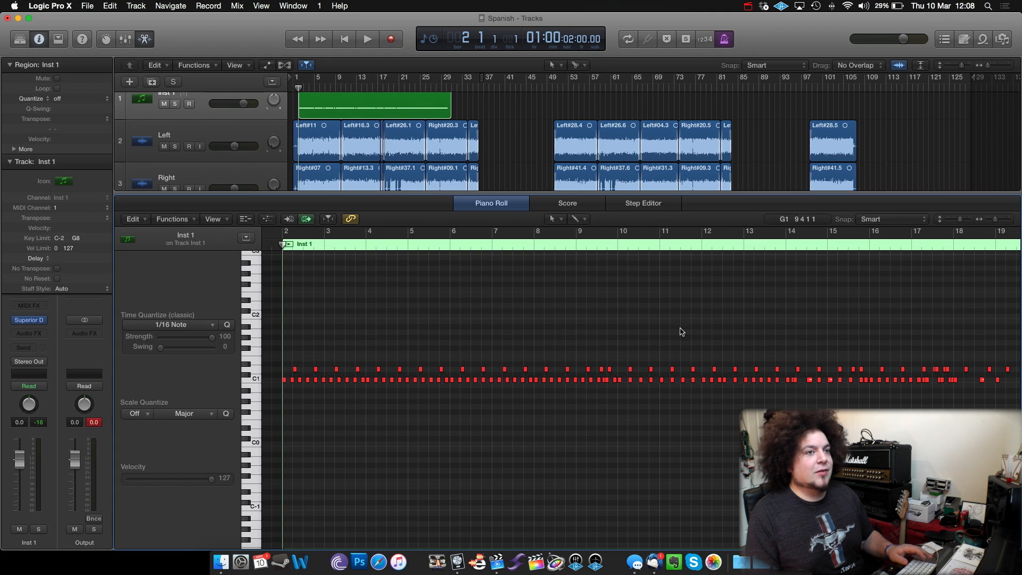
Step: Play back the full-velocity drum part with the guitars from bar 1 beat 3 to about bar 23, then return to bar 1
{"action": "scroll", "coordinate": [686, 332], "scroll_direction": "right", "scroll_amount": 6}
{"action": "scroll", "coordinate": [693, 336], "scroll_direction": "left", "scroll_amount": 7}
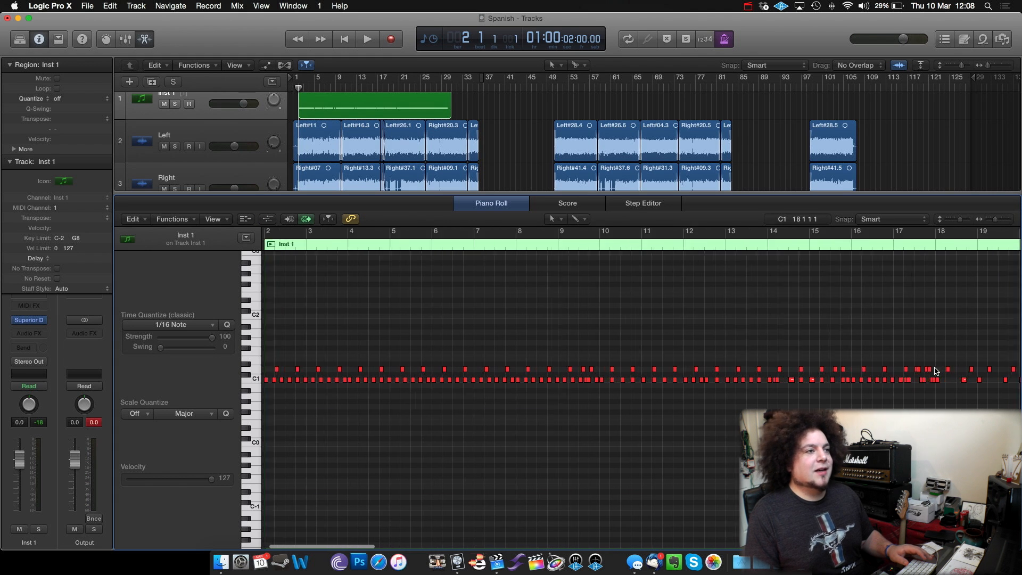
{"action": "left_click", "coordinate": [288, 231]}
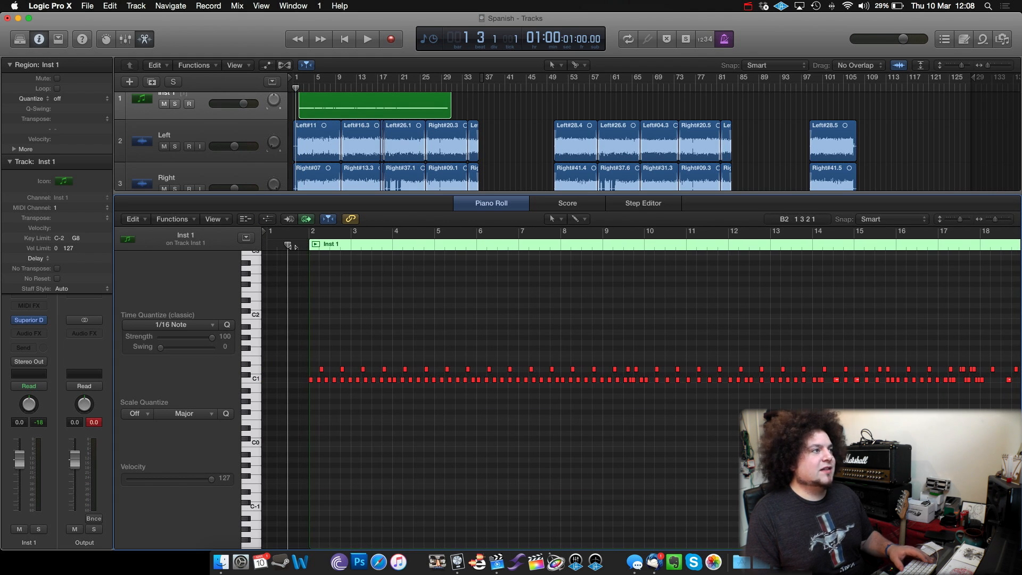
{"action": "key", "text": "space"}
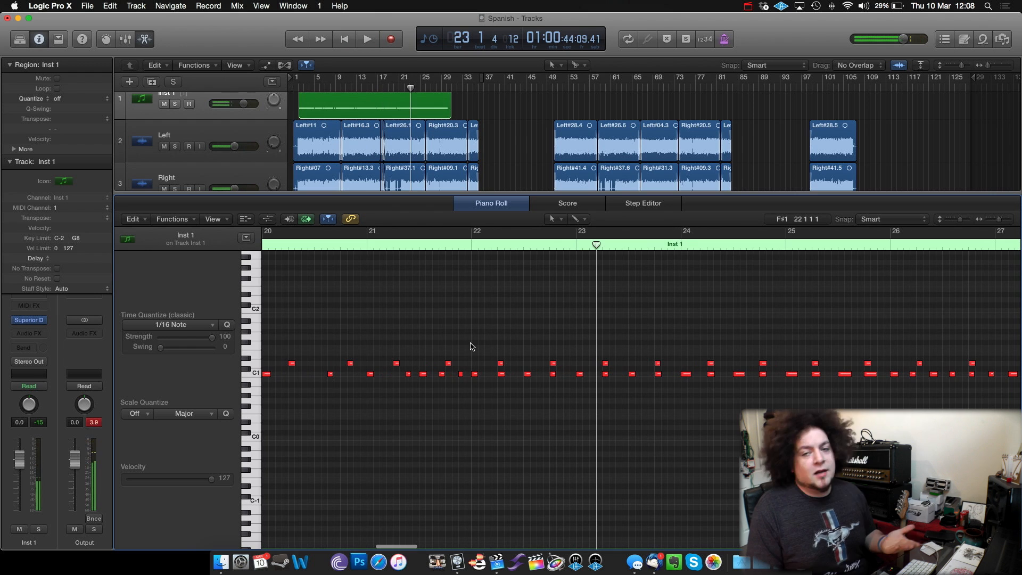
{"action": "key", "text": "Return"}
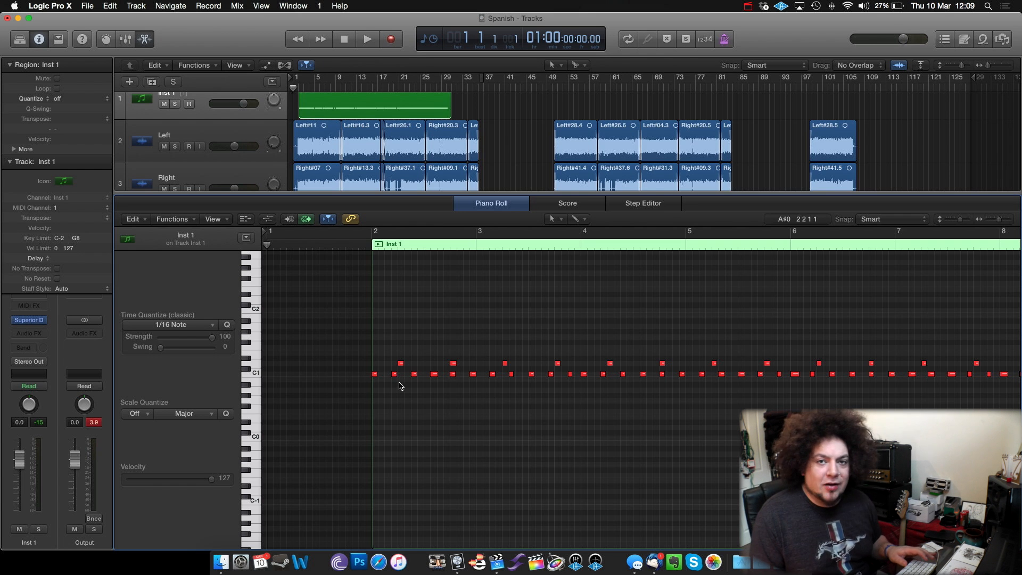
Step: Add a note at C#2 on the first beat of bar 2 and place a copy of it above at A2
{"action": "scroll", "coordinate": [461, 312], "scroll_direction": "right", "scroll_amount": 8}
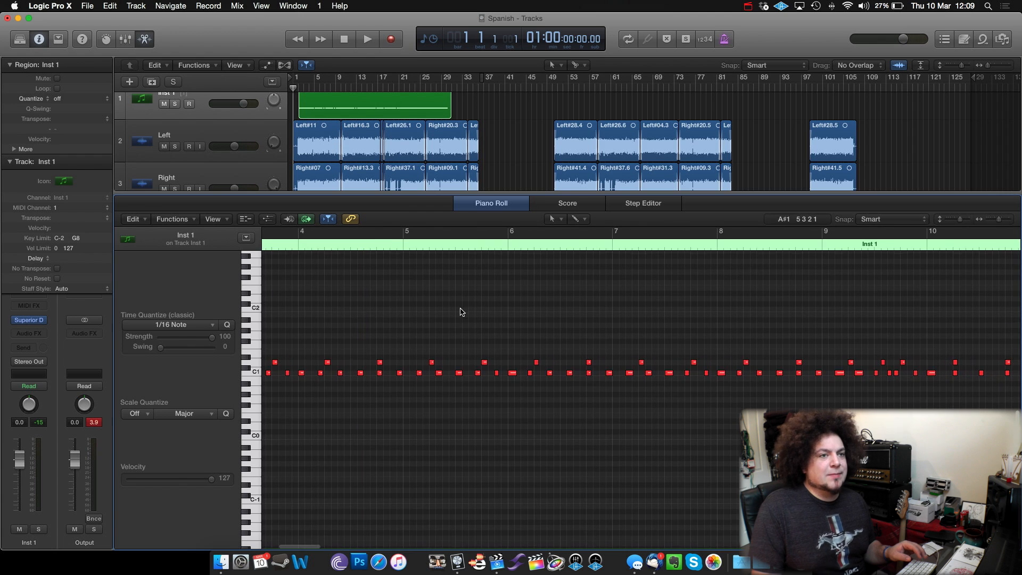
{"action": "scroll", "coordinate": [461, 312], "scroll_direction": "left", "scroll_amount": 6}
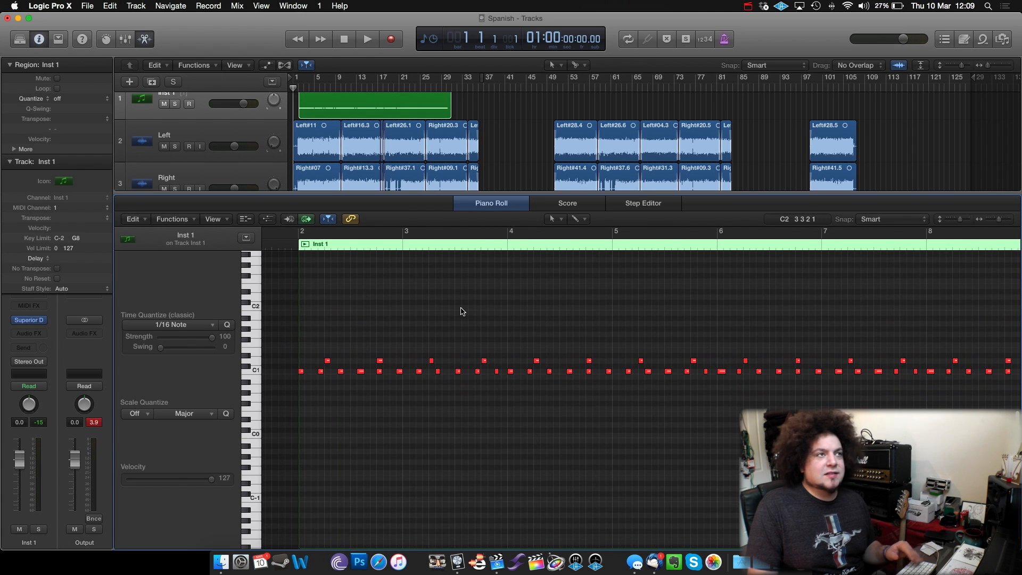
{"action": "scroll", "coordinate": [442, 319], "scroll_direction": "up", "scroll_amount": 3}
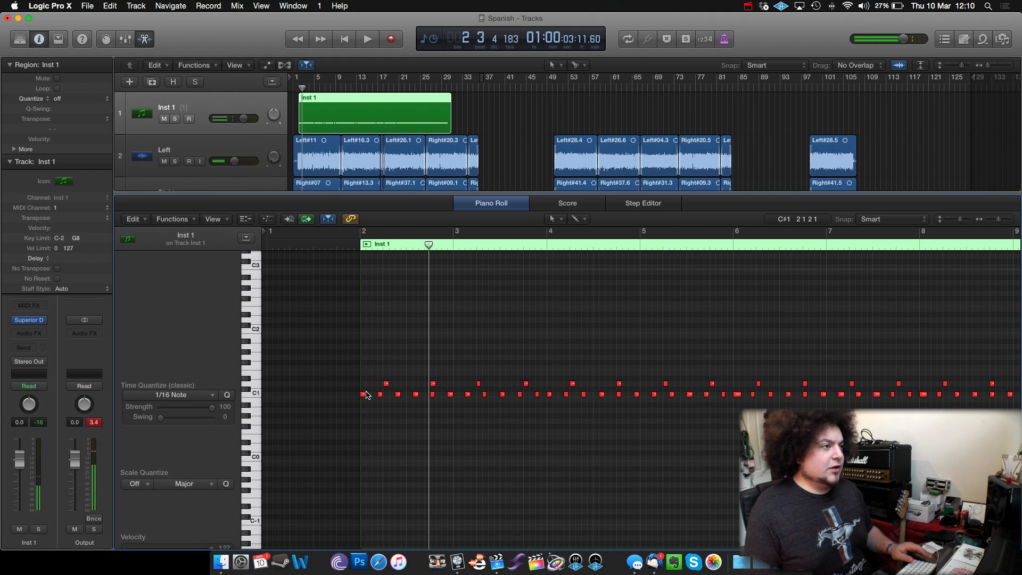
{"action": "scroll", "coordinate": [374, 381], "scroll_direction": "up", "scroll_amount": 1}
{"action": "scroll", "coordinate": [379, 377], "scroll_direction": "up", "scroll_amount": 3}
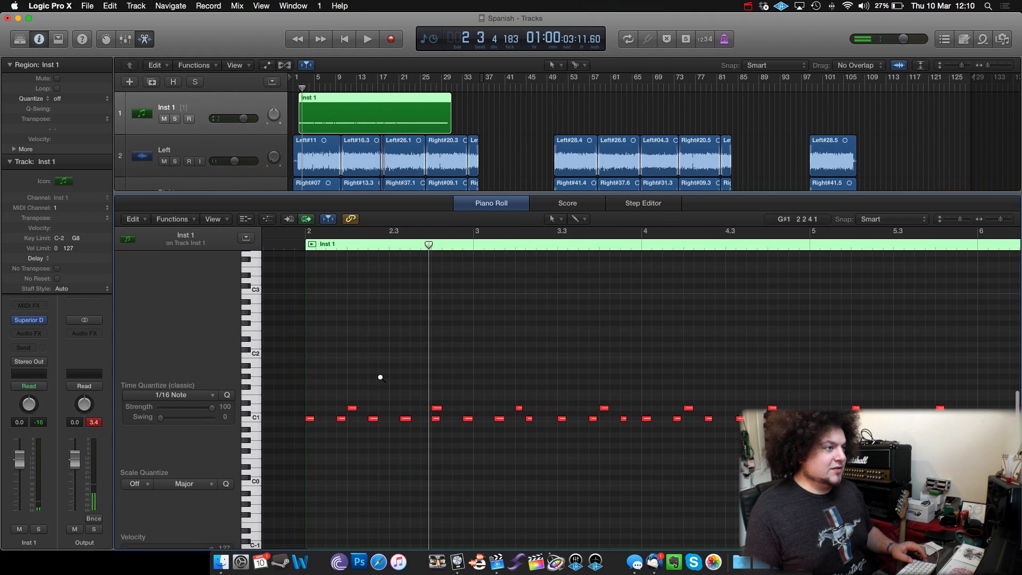
{"action": "scroll", "coordinate": [381, 379], "scroll_direction": "left", "scroll_amount": 5}
{"action": "left_click", "coordinate": [439, 350], "text": "super"}
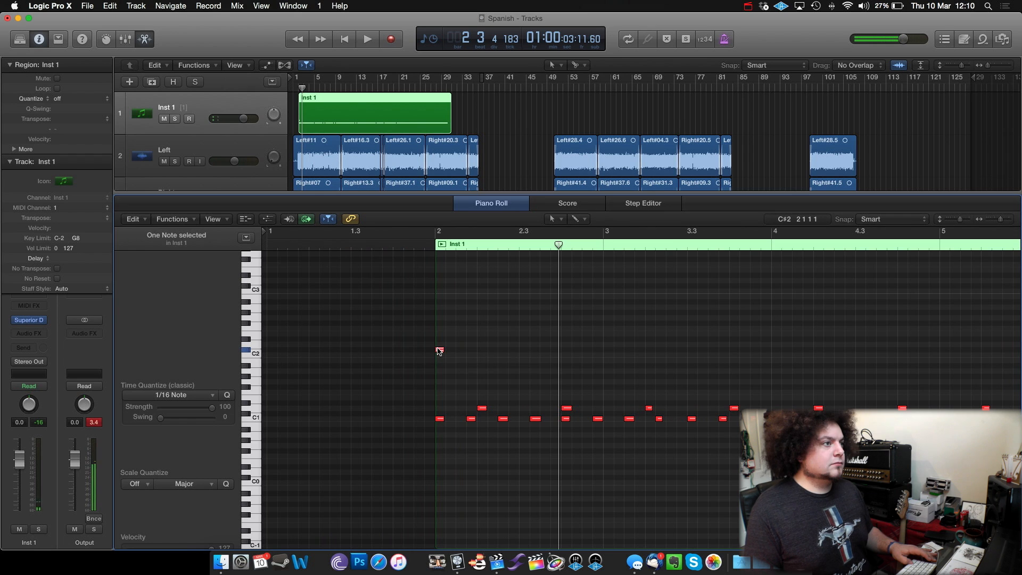
{"action": "left_click_drag", "start_coordinate": [440, 351], "coordinate": [441, 308]}
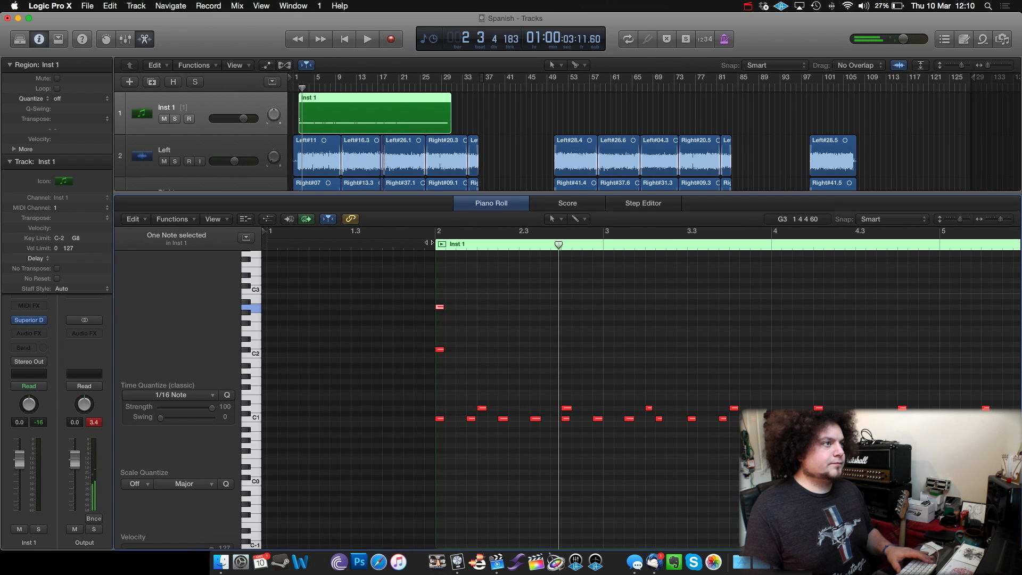
Step: Play back bar 2 with the added hits and place a low note below C0 in line with the first snare hit
{"action": "key", "text": "space"}
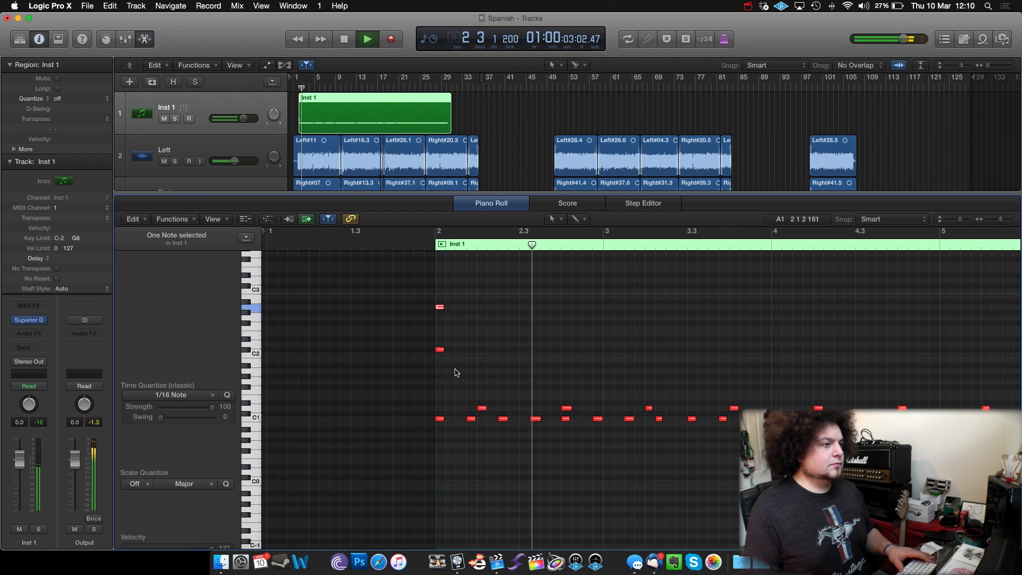
{"action": "key", "text": "space"}
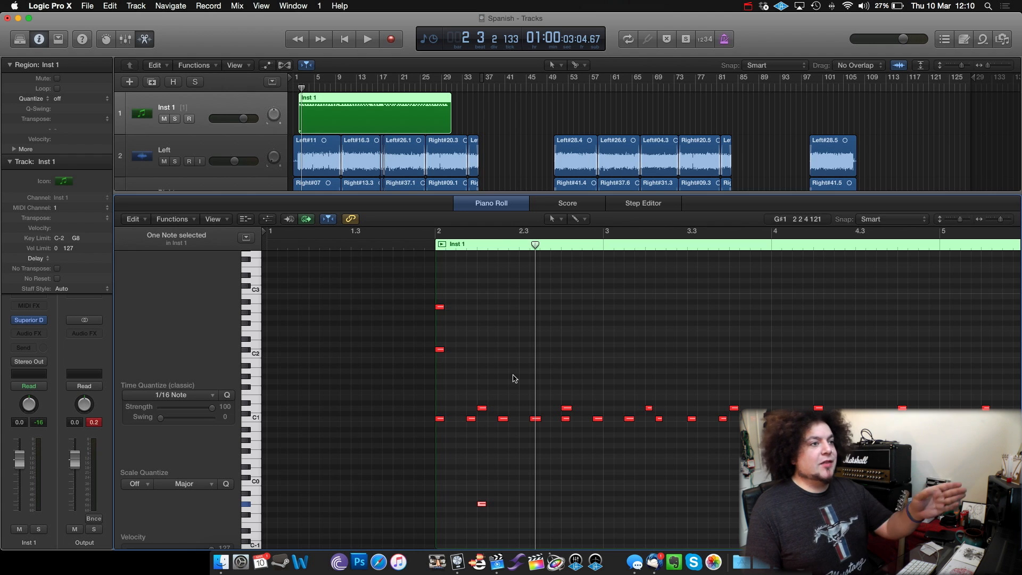
{"action": "scroll", "coordinate": [512, 380], "scroll_direction": "right", "scroll_amount": 4}
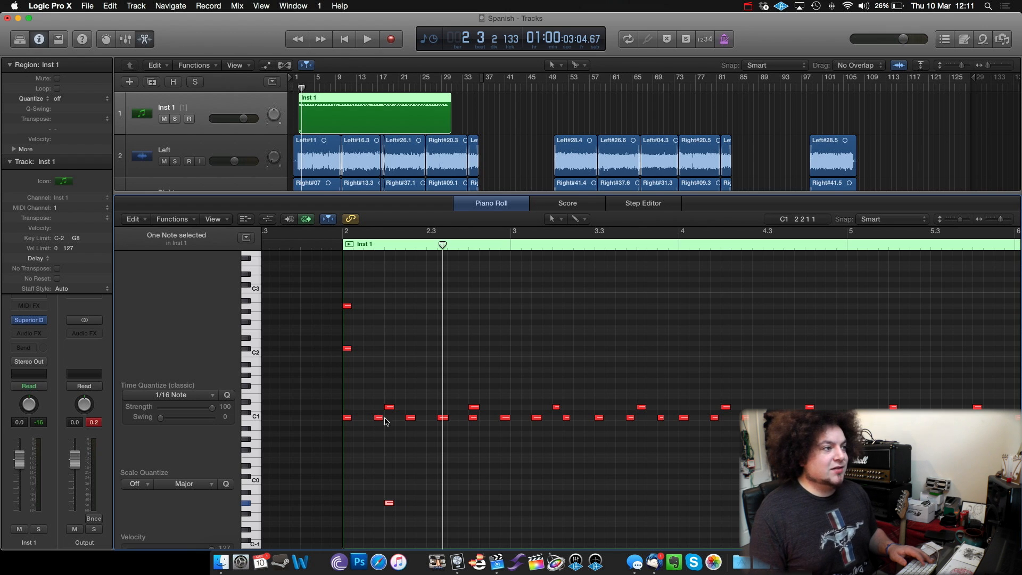
Step: Duplicate the G#-1 note on every beat from bar 2 beat 2 to bar 6 beat 1, copying progressively larger groups of notes
{"action": "left_click", "coordinate": [390, 504]}
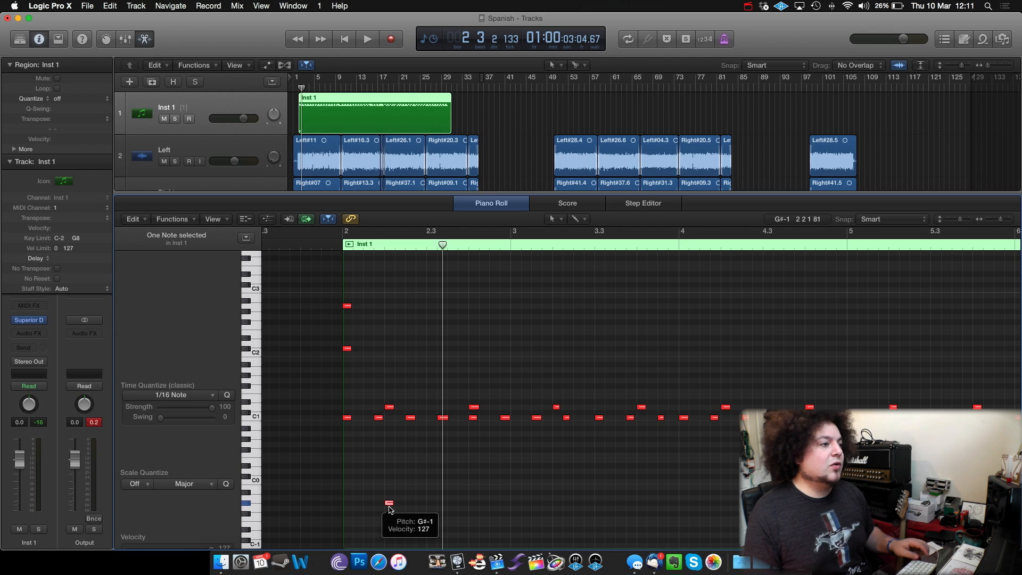
{"action": "left_click", "coordinate": [389, 504]}
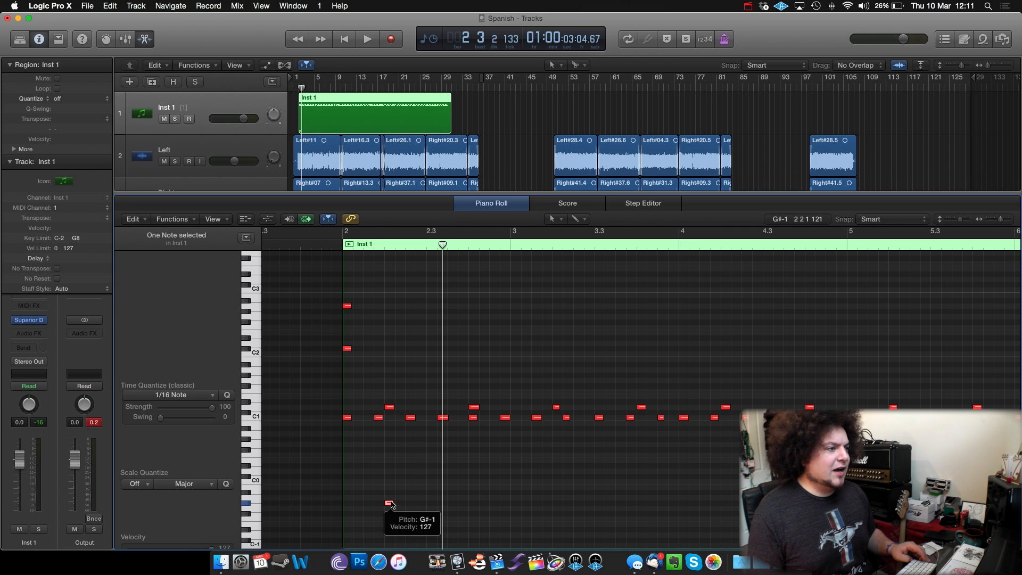
{"action": "left_click", "coordinate": [330, 247]}
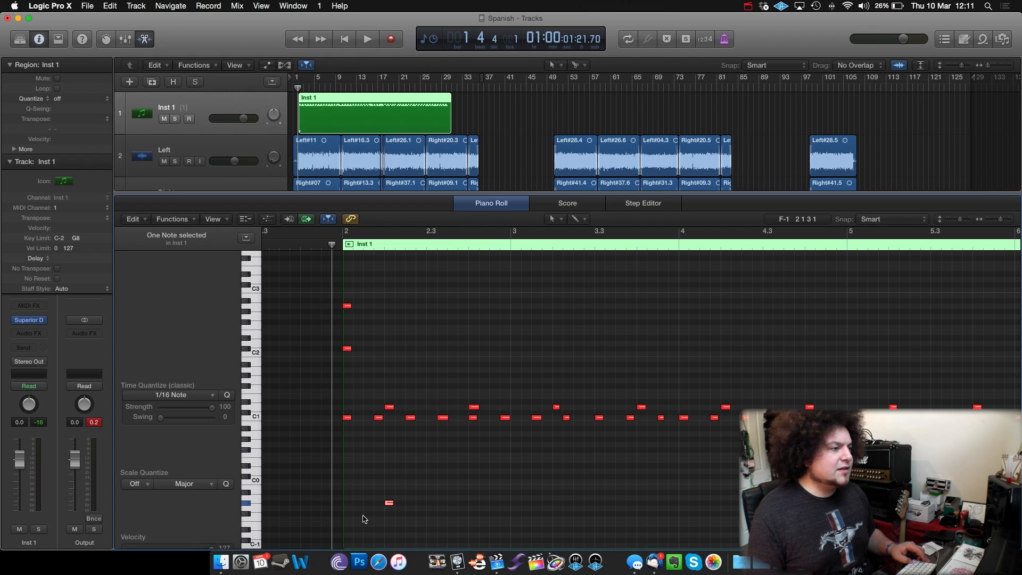
{"action": "left_click_drag", "start_coordinate": [387, 504], "coordinate": [517, 506]}
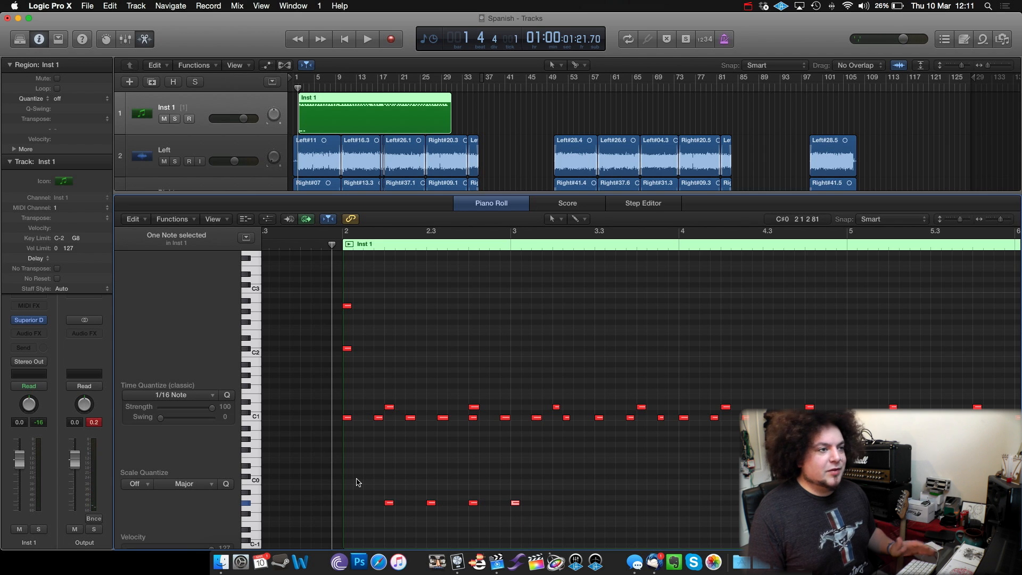
{"action": "left_click_drag", "start_coordinate": [352, 486], "coordinate": [554, 517]}
{"action": "left_click_drag", "start_coordinate": [388, 503], "coordinate": [560, 502]}
{"action": "left_click_drag", "start_coordinate": [371, 475], "coordinate": [383, 478]}
{"action": "left_click_drag", "start_coordinate": [410, 520], "coordinate": [740, 530]}
{"action": "left_click_drag", "start_coordinate": [389, 504], "coordinate": [725, 504]}
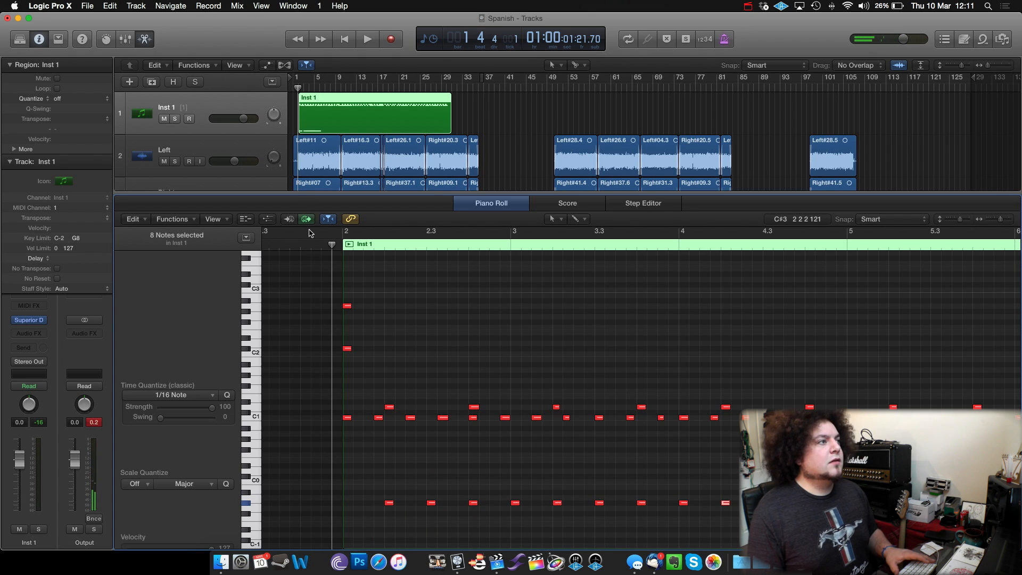
Step: Play back the drum part with the repeated G#-1 notes from bar 1 beat 4 to the start of bar 4
{"action": "key", "text": "space"}
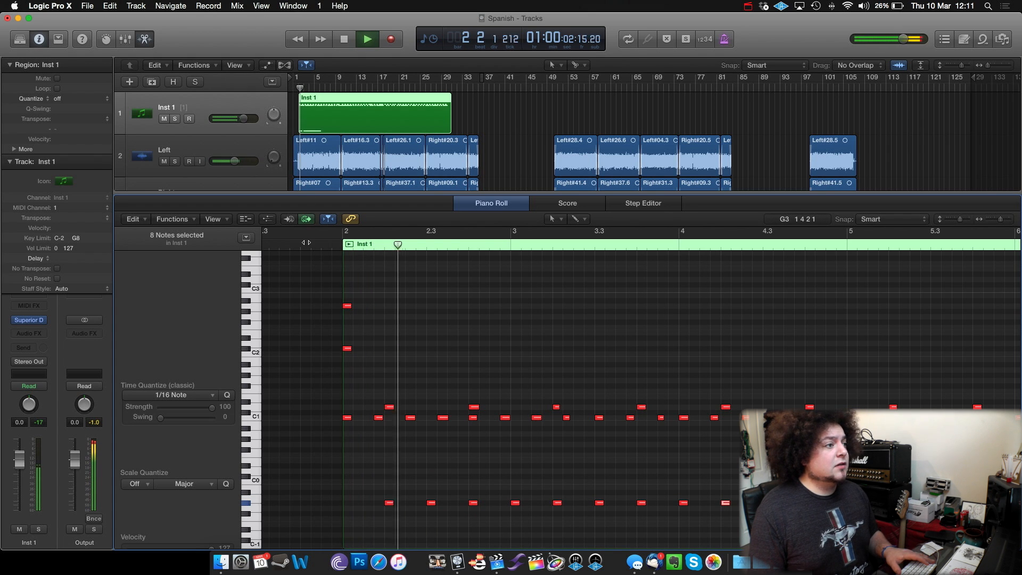
{"action": "scroll", "coordinate": [399, 353], "scroll_direction": "right", "scroll_amount": 5}
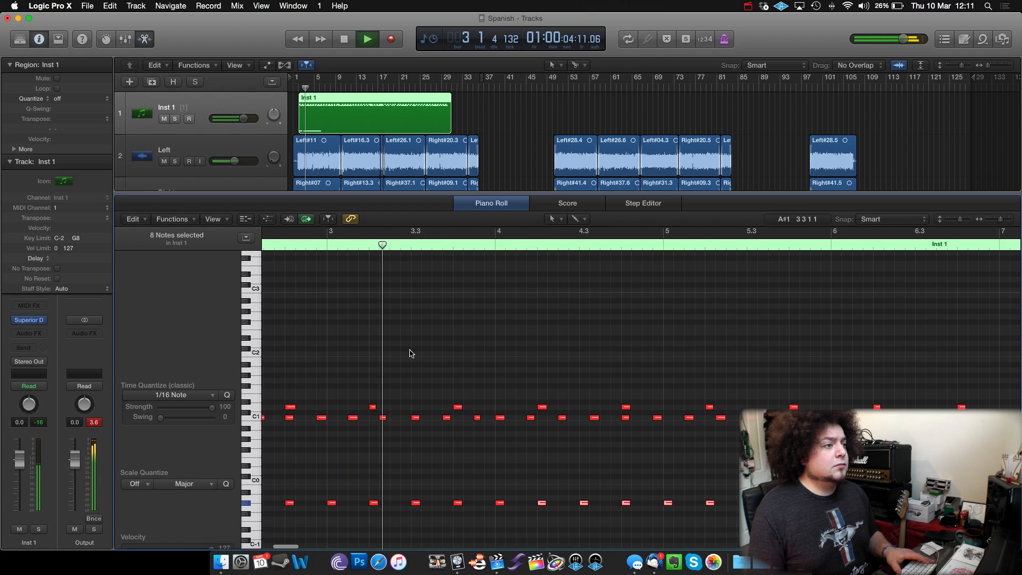
{"action": "key", "text": "space"}
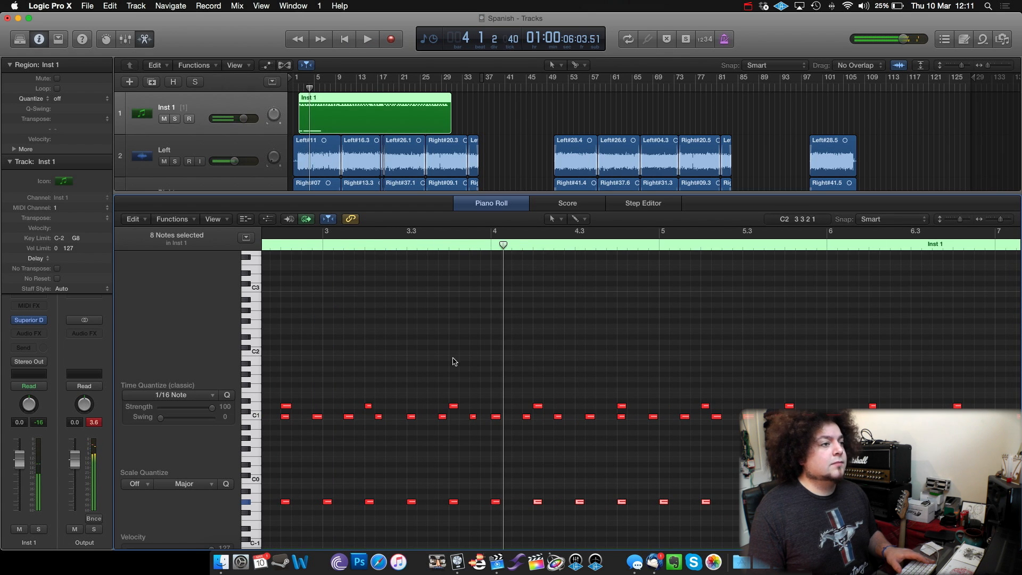
Step: Copy the C1 note on the first beat of bar 4 up to C#2 and A2, and play the part back
{"action": "scroll", "coordinate": [463, 361], "scroll_direction": "right", "scroll_amount": 3}
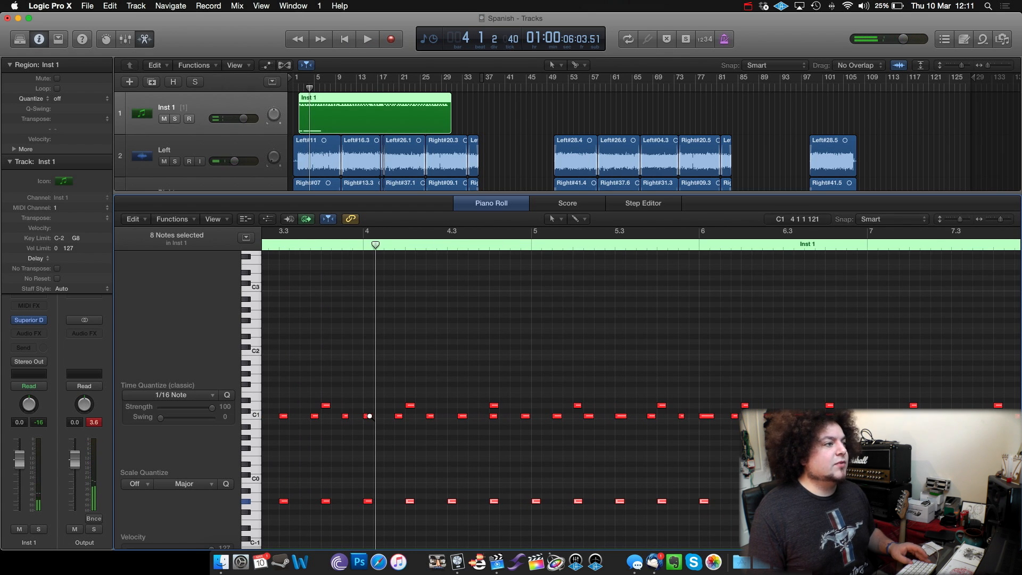
{"action": "left_click_drag", "start_coordinate": [369, 416], "coordinate": [370, 347]}
{"action": "key", "text": "Return"}
{"action": "key", "text": "space"}
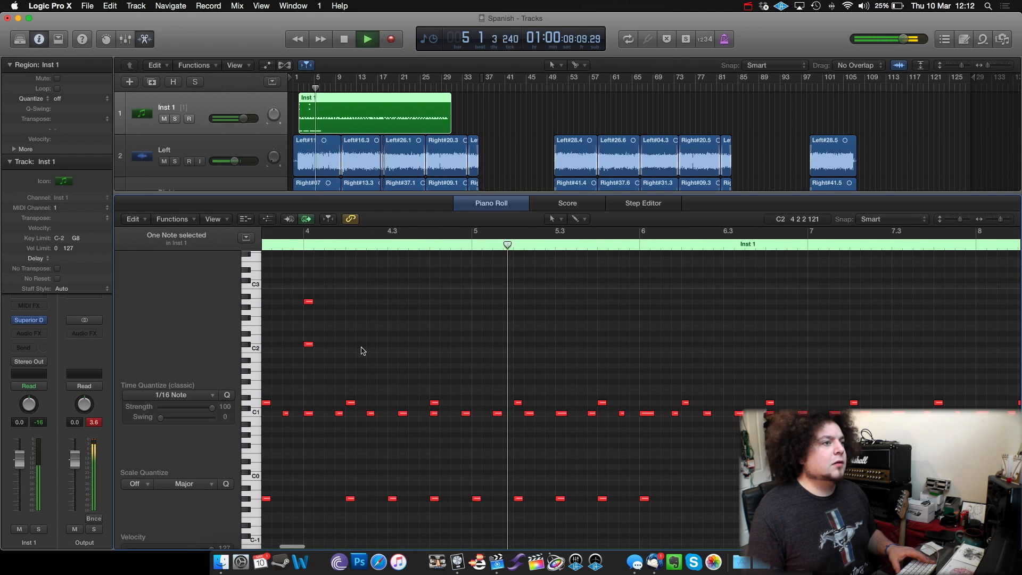
{"action": "key", "text": "space"}
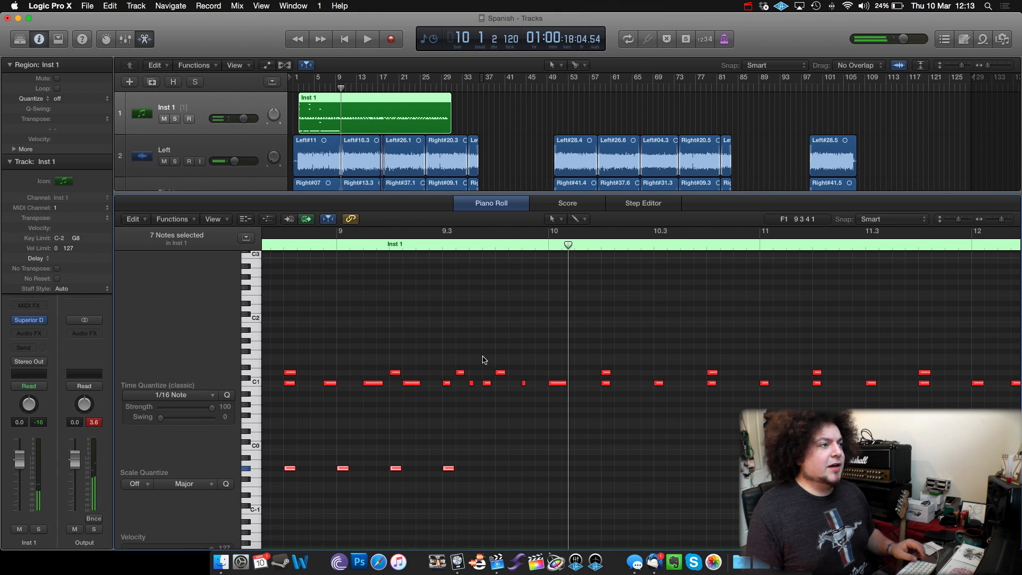
Step: Replace the G#-1 note at bar 9 beat 3 with F#0 on beat 3 and D#0 on beat 4, and play back the fill
{"action": "left_click", "coordinate": [450, 469]}
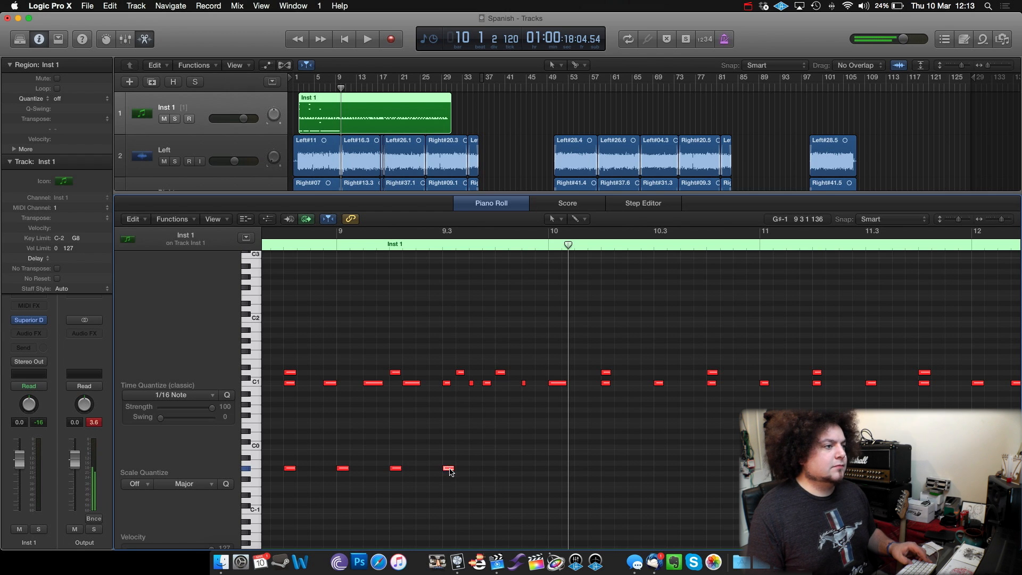
{"action": "left_click_drag", "start_coordinate": [450, 469], "coordinate": [451, 415]}
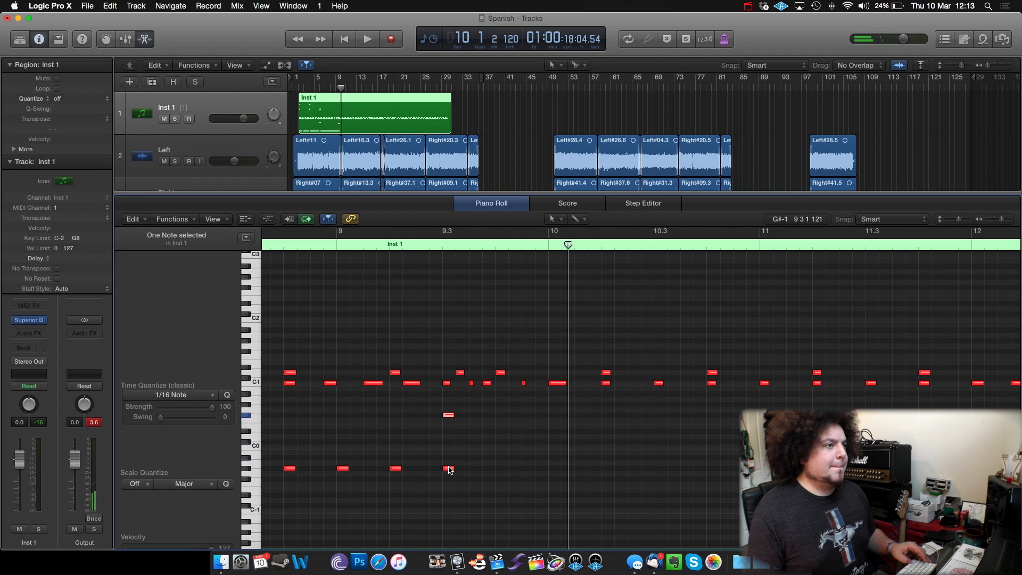
{"action": "left_click_drag", "start_coordinate": [449, 471], "coordinate": [500, 430]}
{"action": "key", "text": "space"}
{"action": "left_click", "coordinate": [296, 245]}
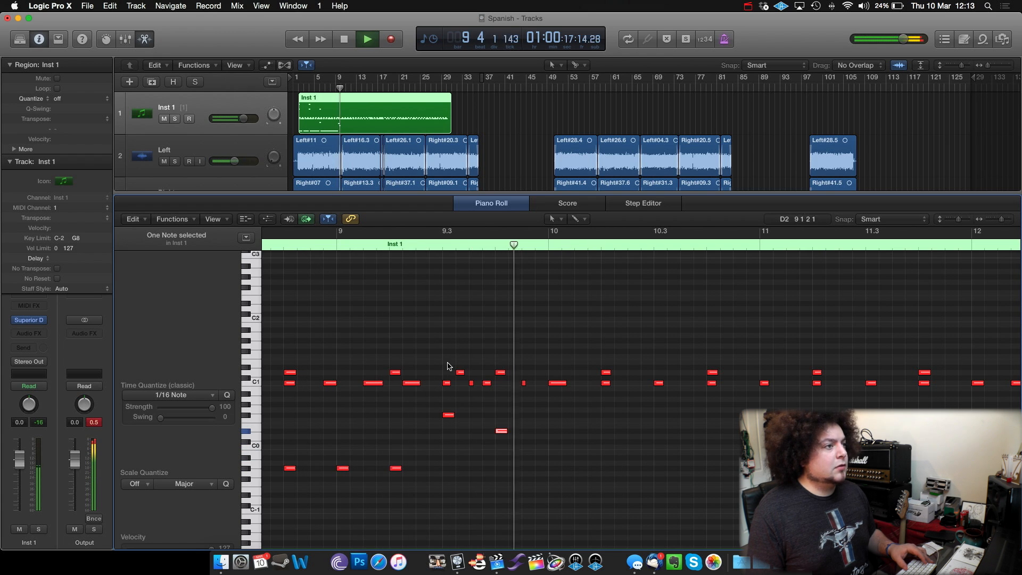
{"action": "key", "text": "space"}
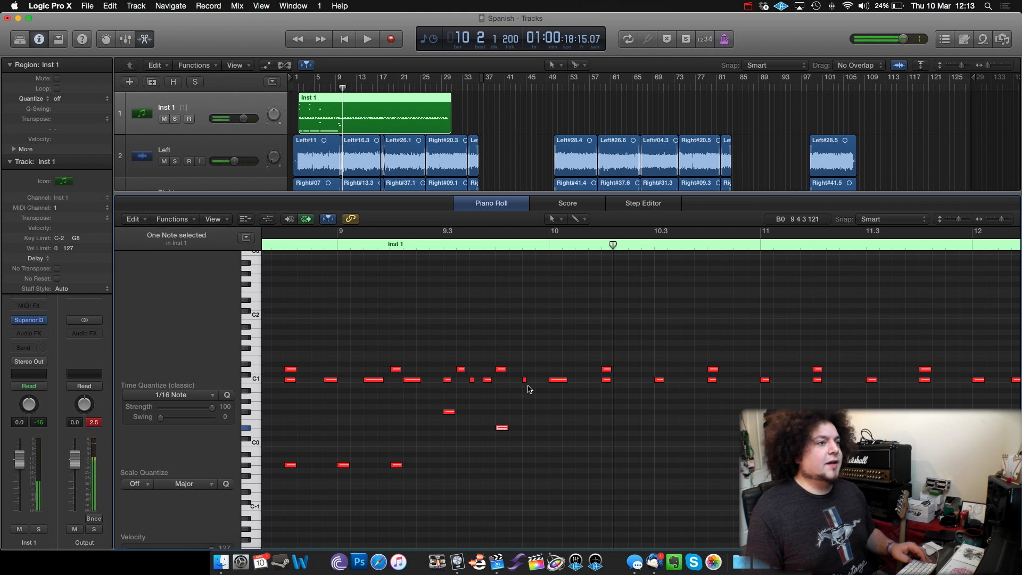
Step: Select the twelve G#-1 notes from bar 6 beat 2 to bar 9 beat 1 and copy them to start at bar 10
{"action": "scroll", "coordinate": [527, 388], "scroll_direction": "left", "scroll_amount": 2}
{"action": "key", "text": "super+Left"}
{"action": "key", "text": "super+Left"}
{"action": "key", "text": "super+Left"}
{"action": "scroll", "coordinate": [361, 495], "scroll_direction": "left", "scroll_amount": 1}
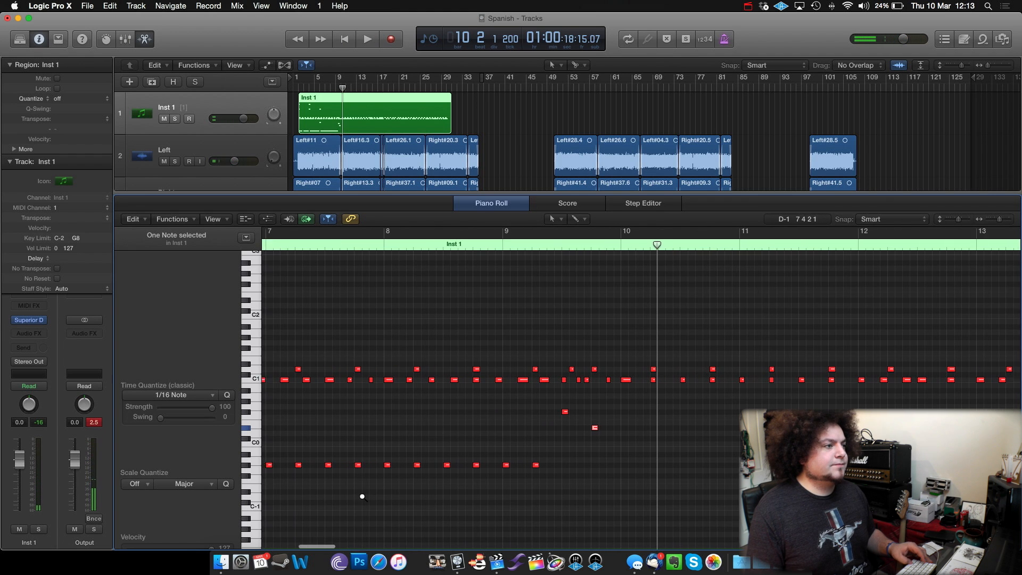
{"action": "key", "text": "super+Left"}
{"action": "scroll", "coordinate": [270, 488], "scroll_direction": "left", "scroll_amount": 2}
{"action": "left_click_drag", "start_coordinate": [307, 482], "coordinate": [613, 450]}
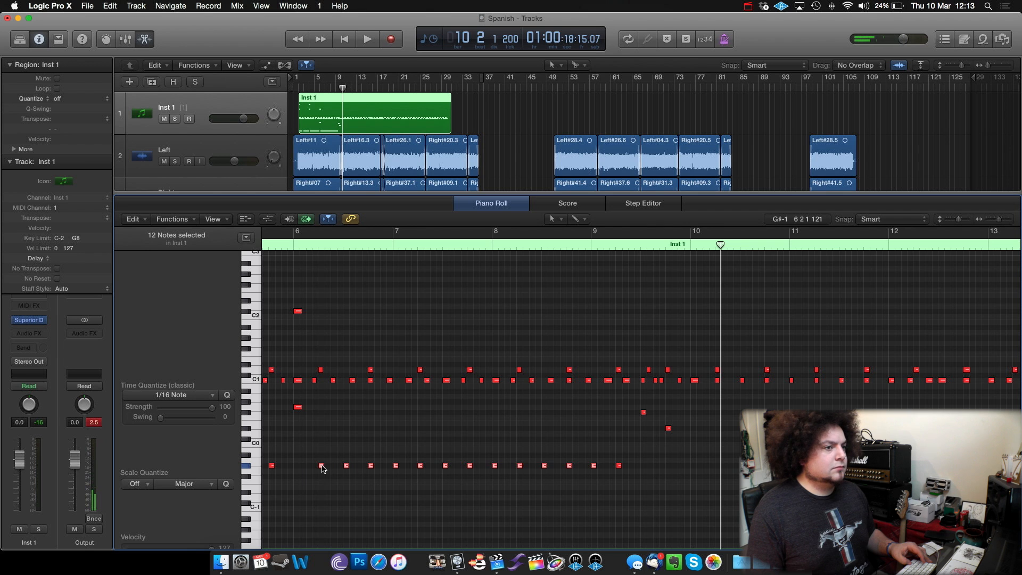
{"action": "left_click_drag", "start_coordinate": [322, 468], "coordinate": [697, 467]}
Step: Play back the copied G#-1 notes from bar 9 beat 4 to the end of bar 12
{"action": "left_click", "coordinate": [676, 245]}
{"action": "key", "text": "space"}
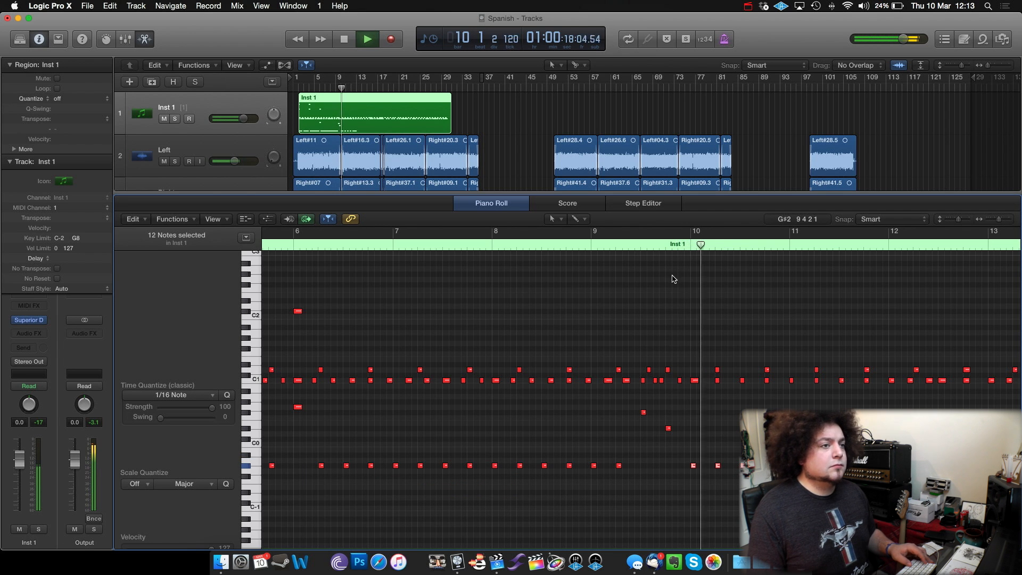
{"action": "scroll", "coordinate": [665, 279], "scroll_direction": "right", "scroll_amount": 4}
{"action": "scroll", "coordinate": [547, 415], "scroll_direction": "left", "scroll_amount": 2}
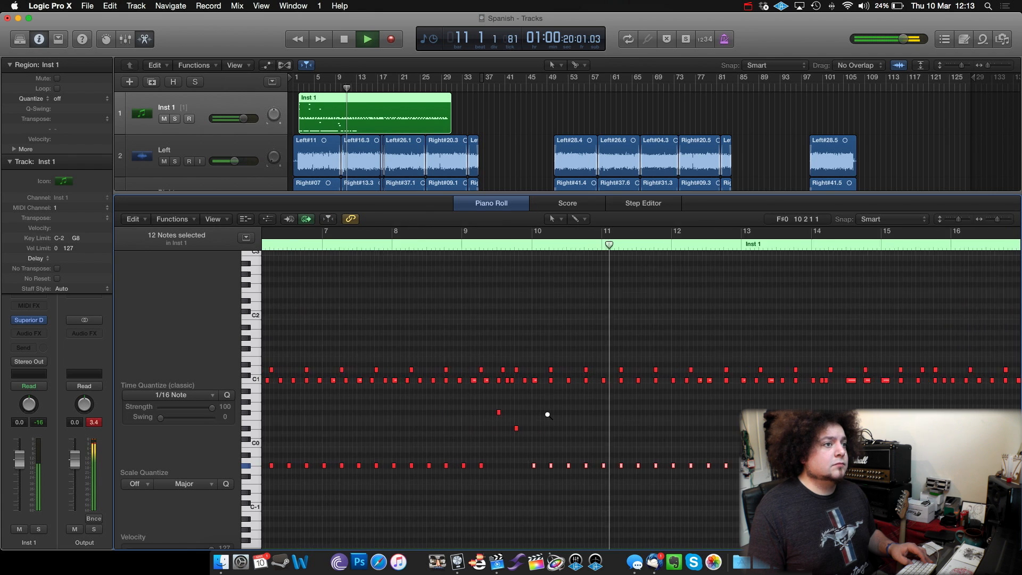
{"action": "scroll", "coordinate": [547, 417], "scroll_direction": "up", "scroll_amount": 2}
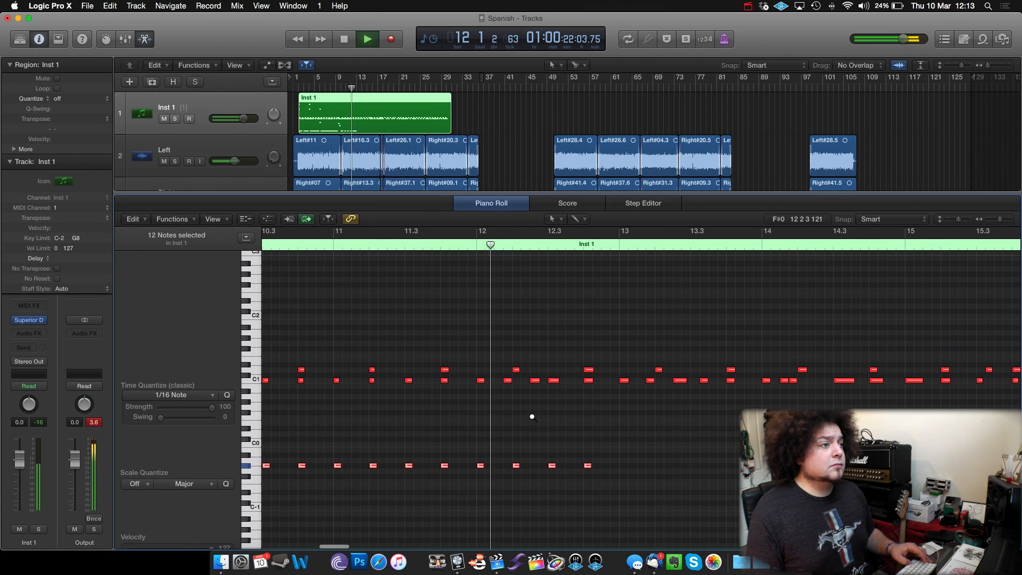
{"action": "key", "text": "space"}
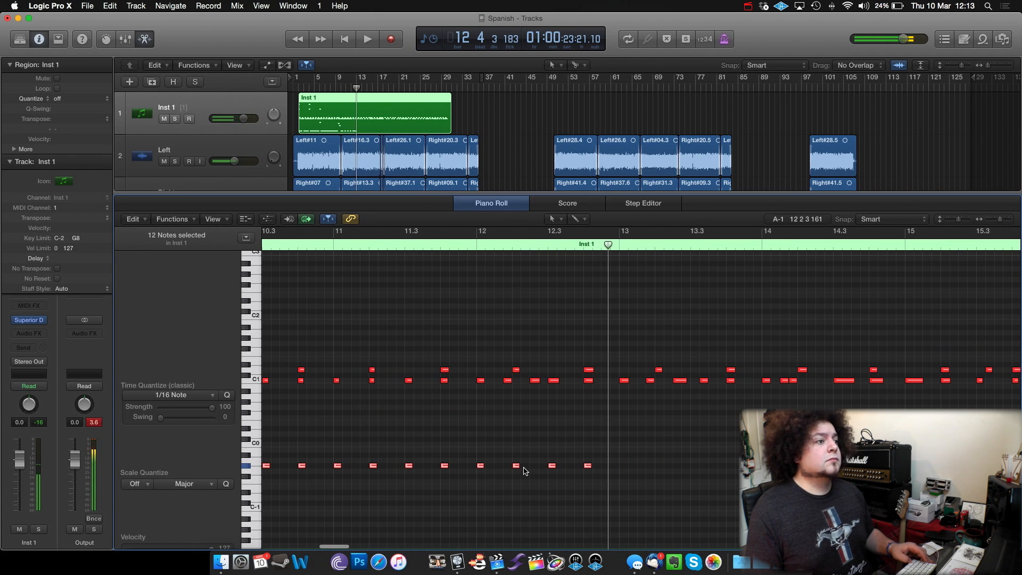
Step: Play back the edited drum part from bar 11 beat 4 to the start of bar 14
{"action": "scroll", "coordinate": [511, 475], "scroll_direction": "left", "scroll_amount": 1}
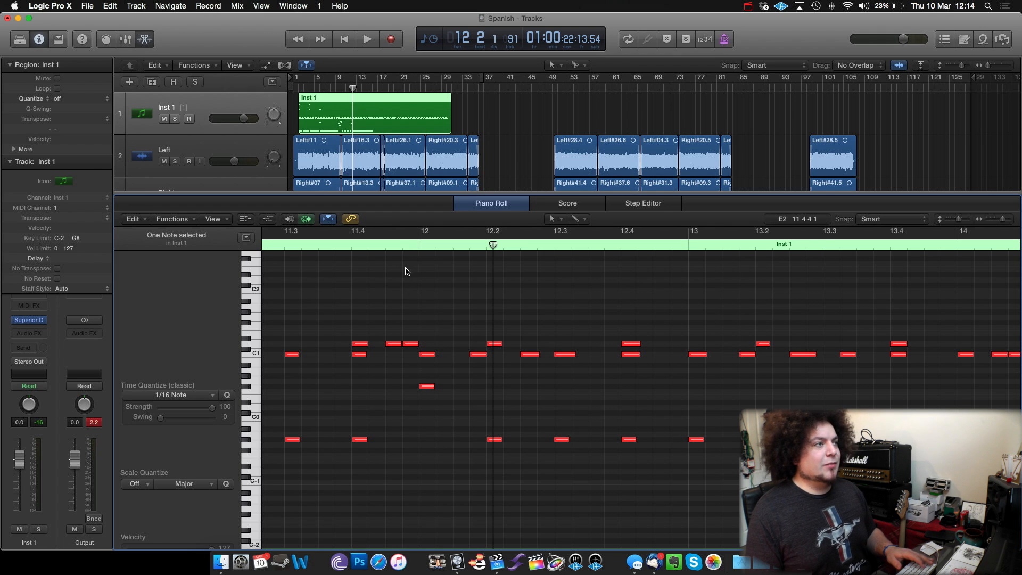
{"action": "double_click", "coordinate": [394, 245]}
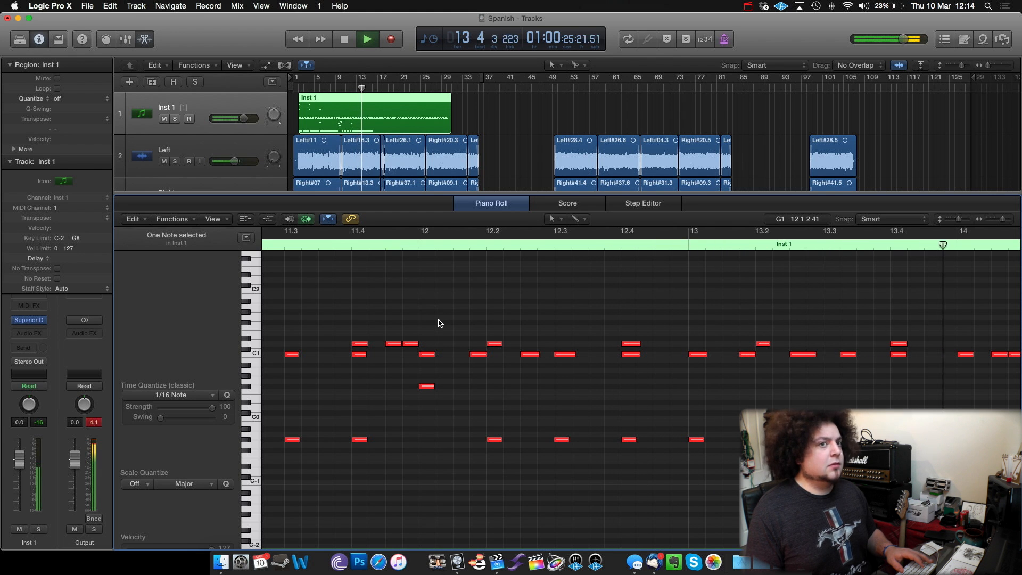
{"action": "key", "text": "space"}
Step: Build a bar 12 fill with copied notes at G#0, G0 and D#0, and delete the G#-1 notes on beats 3 and 4
{"action": "scroll", "coordinate": [439, 325], "scroll_direction": "left", "scroll_amount": 5}
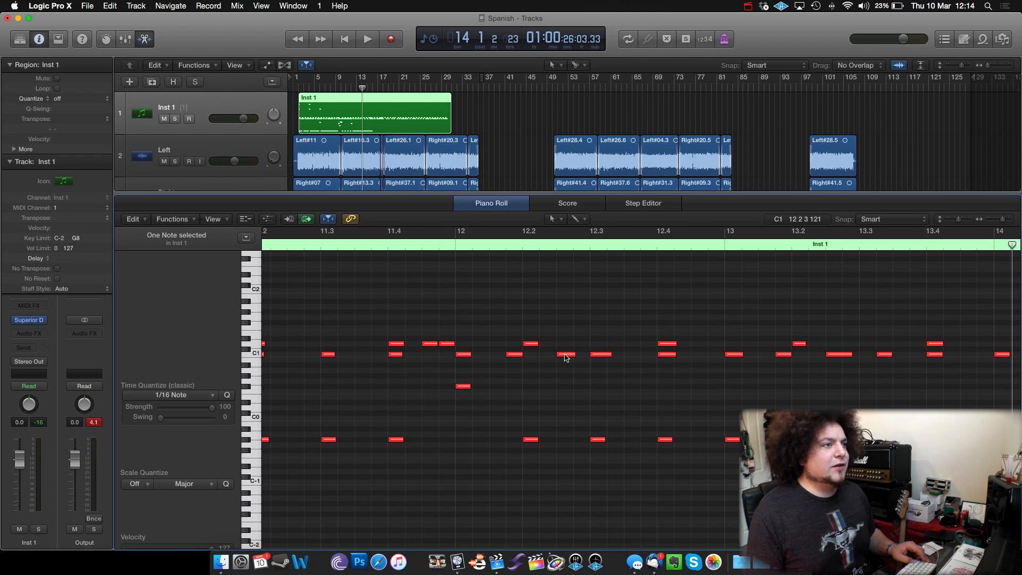
{"action": "scroll", "coordinate": [563, 355], "scroll_direction": "down", "scroll_amount": 1}
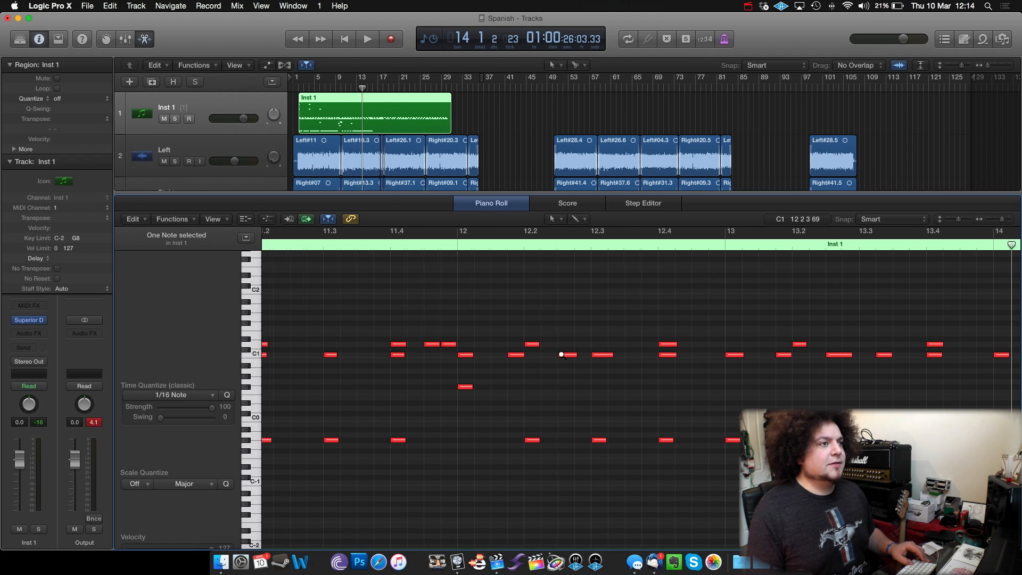
{"action": "left_click_drag", "start_coordinate": [565, 355], "coordinate": [605, 385]}
{"action": "left_click", "coordinate": [603, 439]}
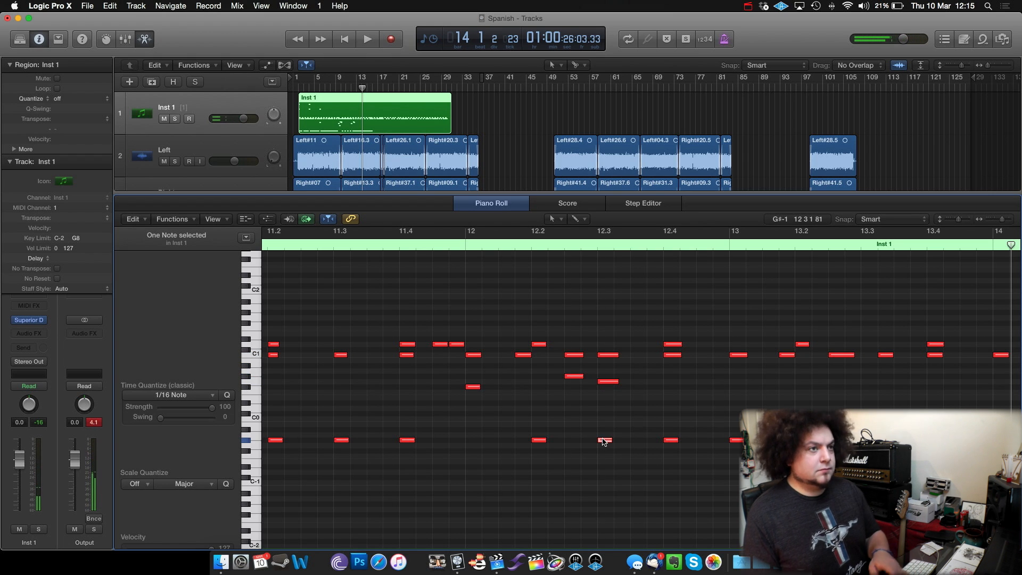
{"action": "key", "text": "Delete"}
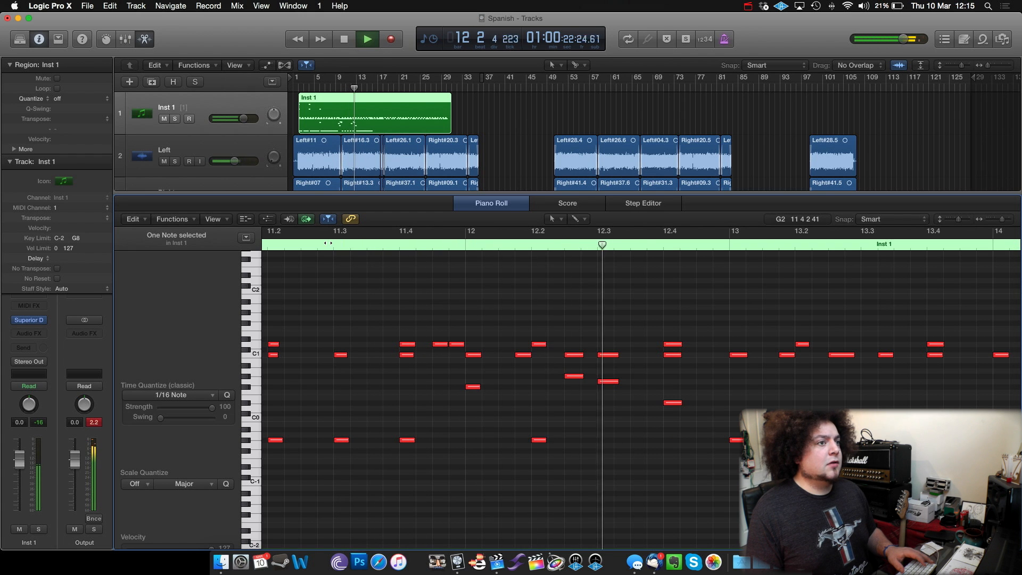
Step: Play back the new bar 12 fill and follow the part into the bars after it
{"action": "scroll", "coordinate": [356, 236], "scroll_direction": "right", "scroll_amount": 3}
{"action": "scroll", "coordinate": [356, 236], "scroll_direction": "right", "scroll_amount": 2}
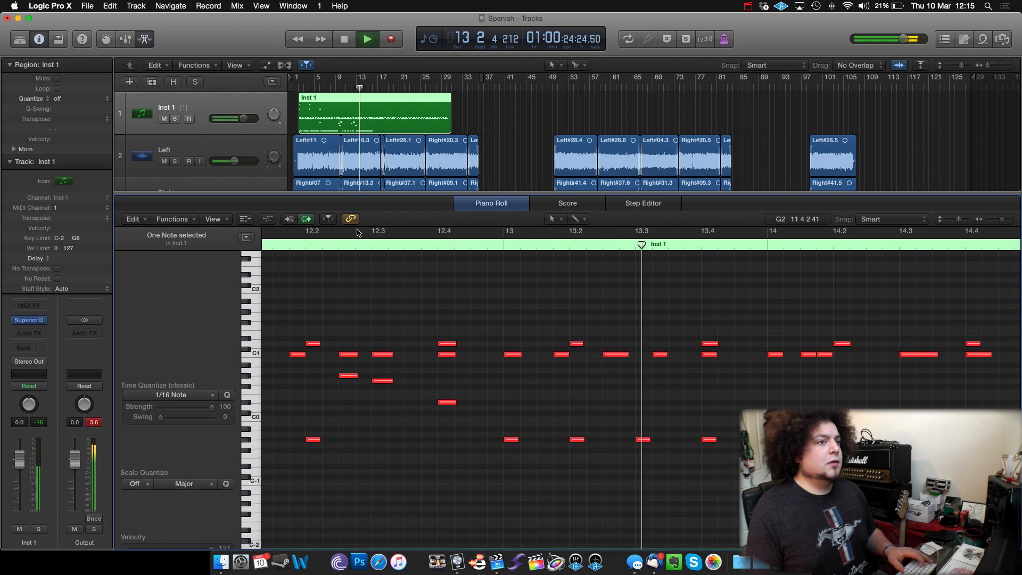
{"action": "scroll", "coordinate": [358, 237], "scroll_direction": "right", "scroll_amount": 5}
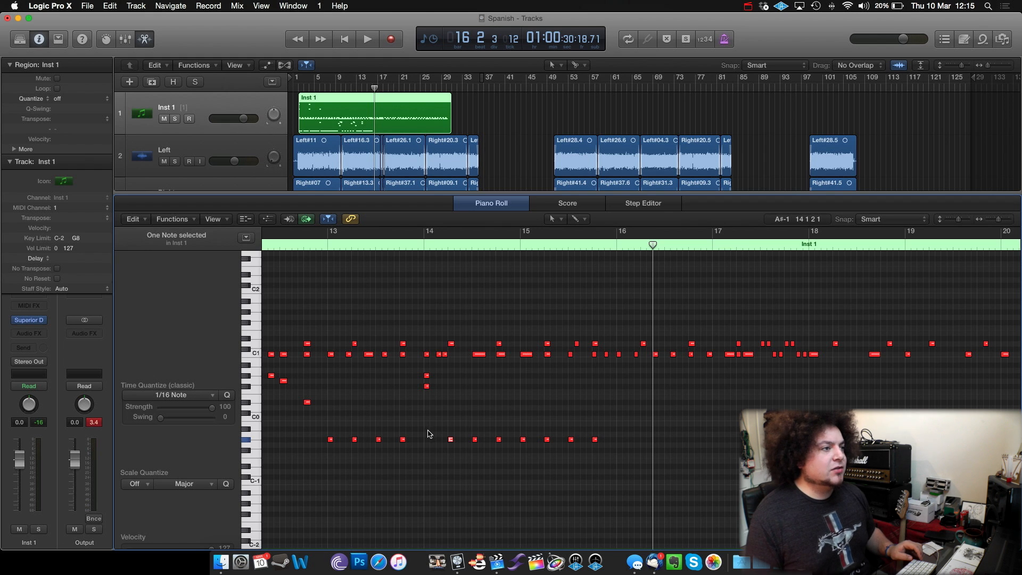
Step: Copy the seven G#-1 notes from bar 14 beat 2 to bar 15 beat 4 up to G0 starting at bar 16, and play them back
{"action": "left_click_drag", "start_coordinate": [491, 433], "coordinate": [606, 447]}
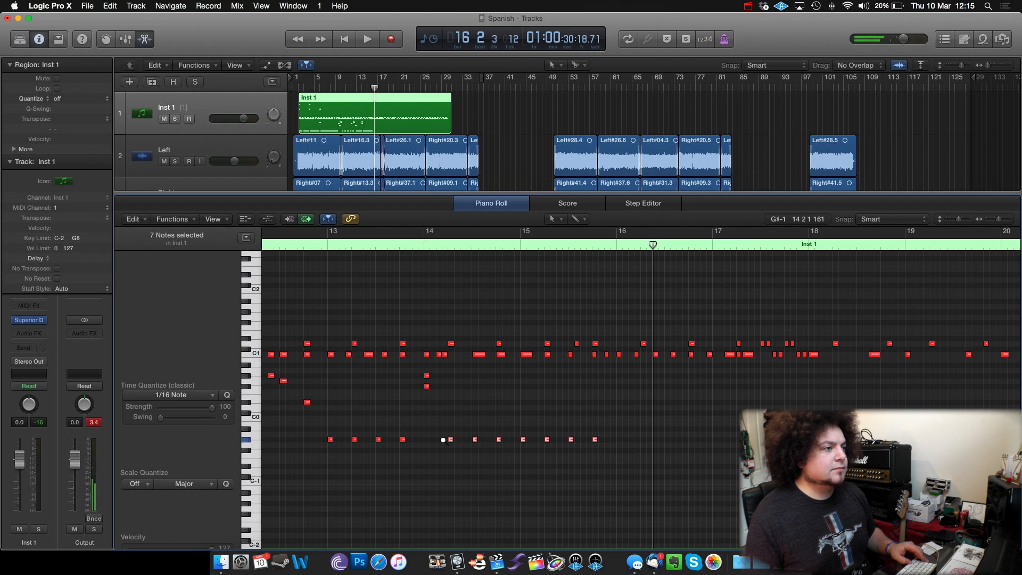
{"action": "left_click_drag", "start_coordinate": [451, 441], "coordinate": [618, 382]}
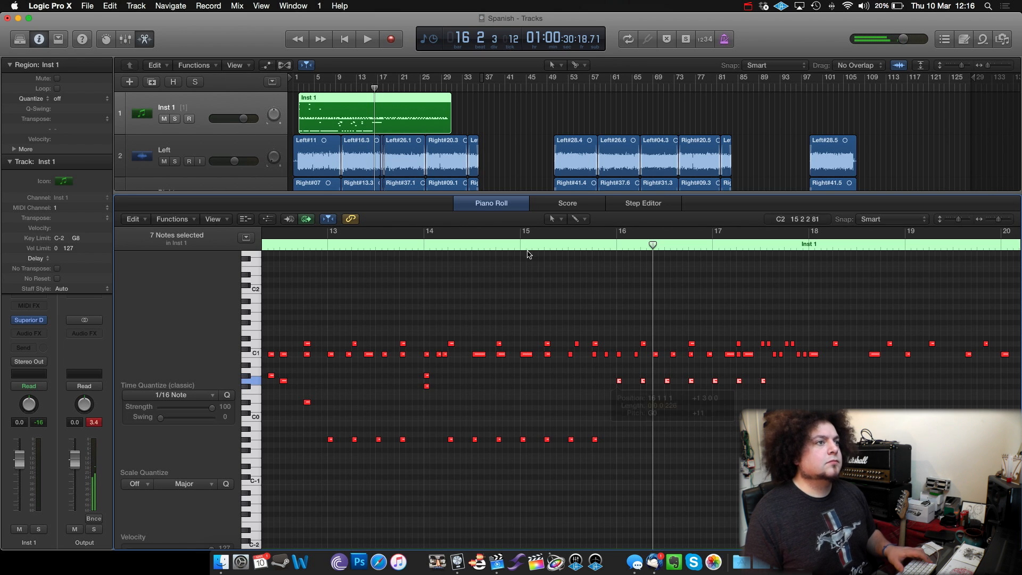
{"action": "left_click", "coordinate": [520, 247]}
{"action": "key", "text": "space"}
{"action": "scroll", "coordinate": [691, 405], "scroll_direction": "up", "scroll_amount": 5}
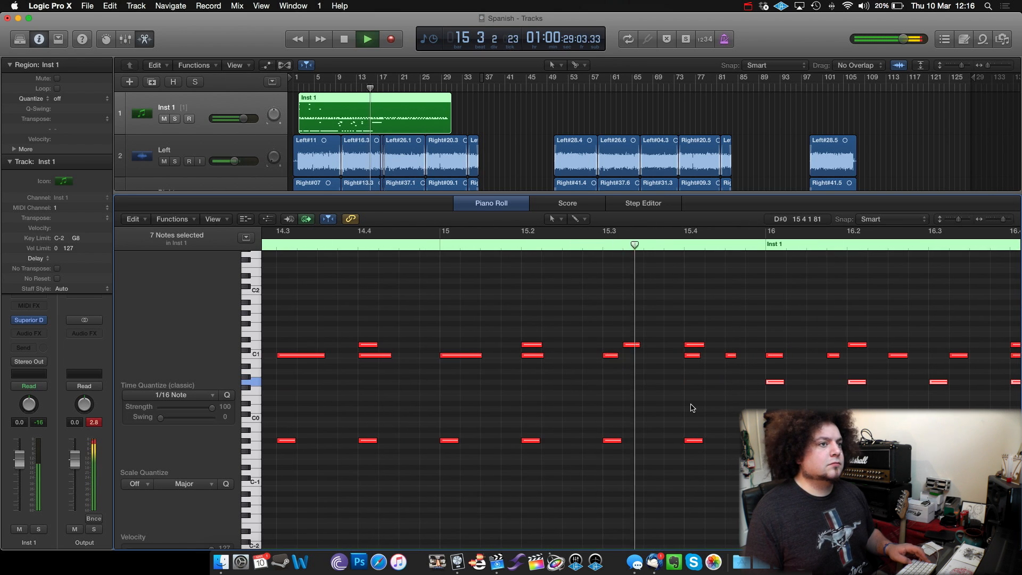
{"action": "scroll", "coordinate": [691, 405], "scroll_direction": "down", "scroll_amount": 5}
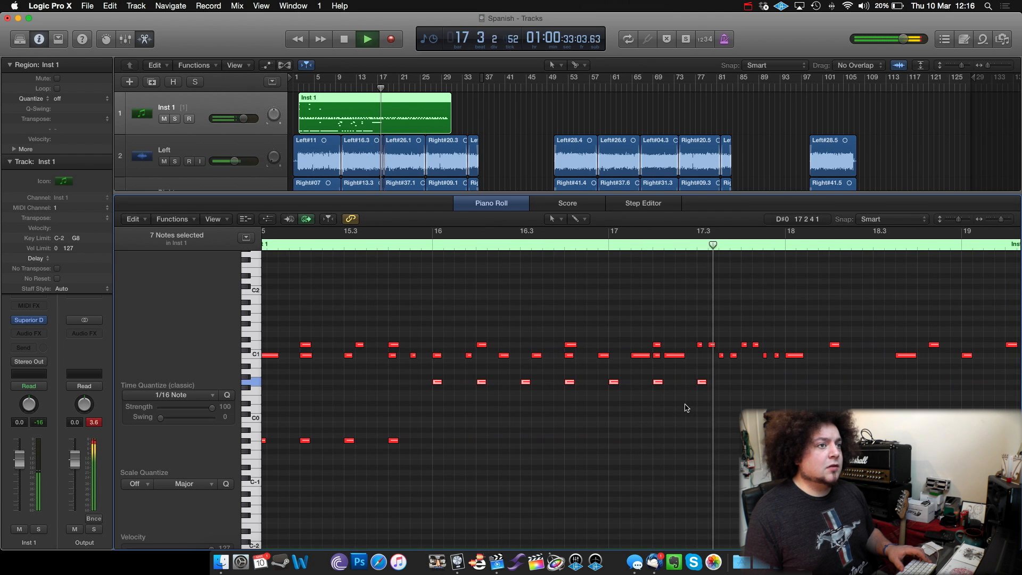
{"action": "key", "text": "space"}
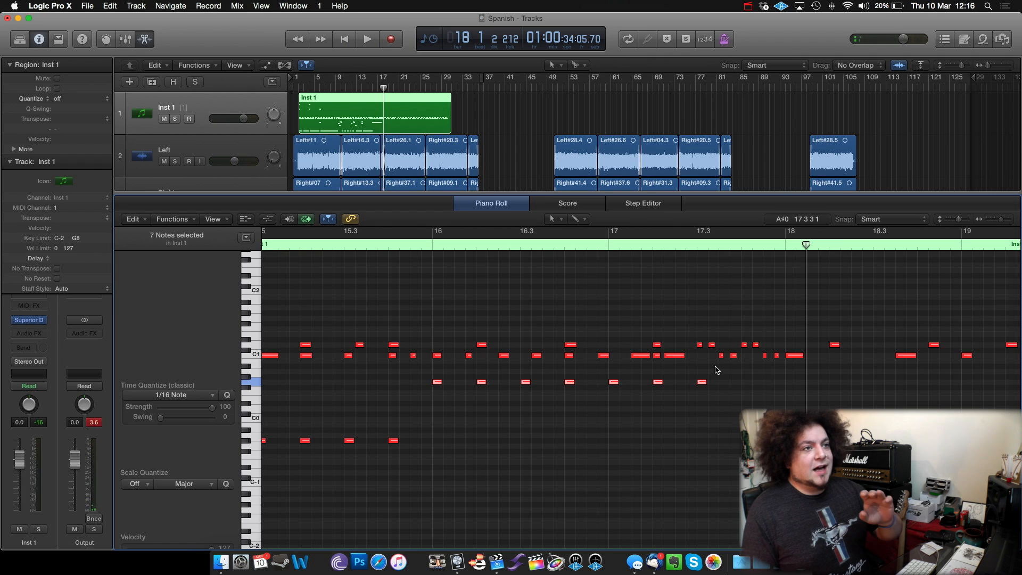
Step: Delete the G0 note on bar 17 beat 3 and play back from just before that beat
{"action": "left_click", "coordinate": [702, 382]}
{"action": "key", "text": "Delete"}
{"action": "double_click", "coordinate": [687, 246]}
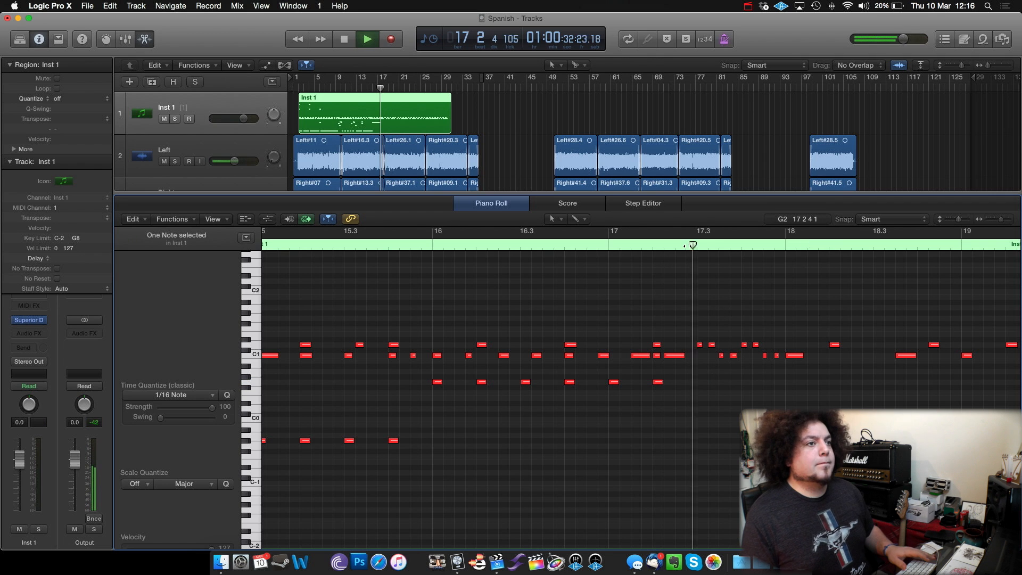
Step: Try the two D1 notes on bar 17 beat 4 at A1, and play the fill back into bar 18
{"action": "key", "text": "space"}
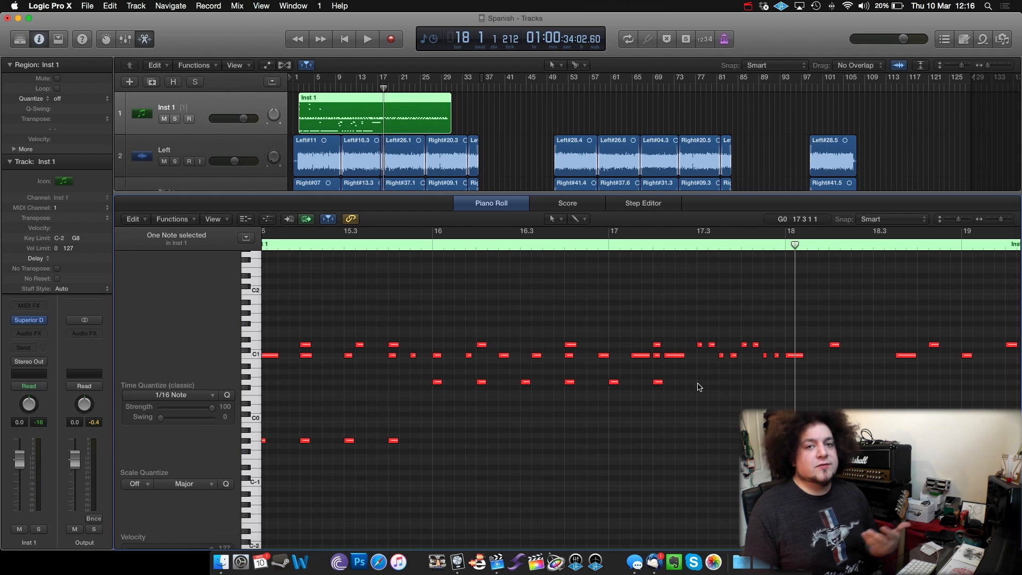
{"action": "scroll", "coordinate": [698, 338], "scroll_direction": "right", "scroll_amount": 5}
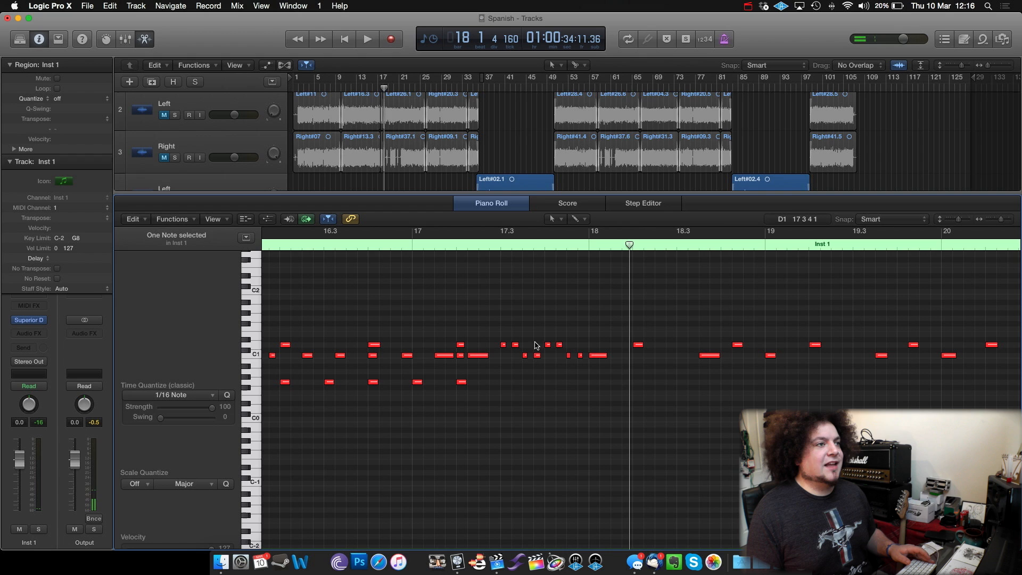
{"action": "left_click", "coordinate": [560, 345]}
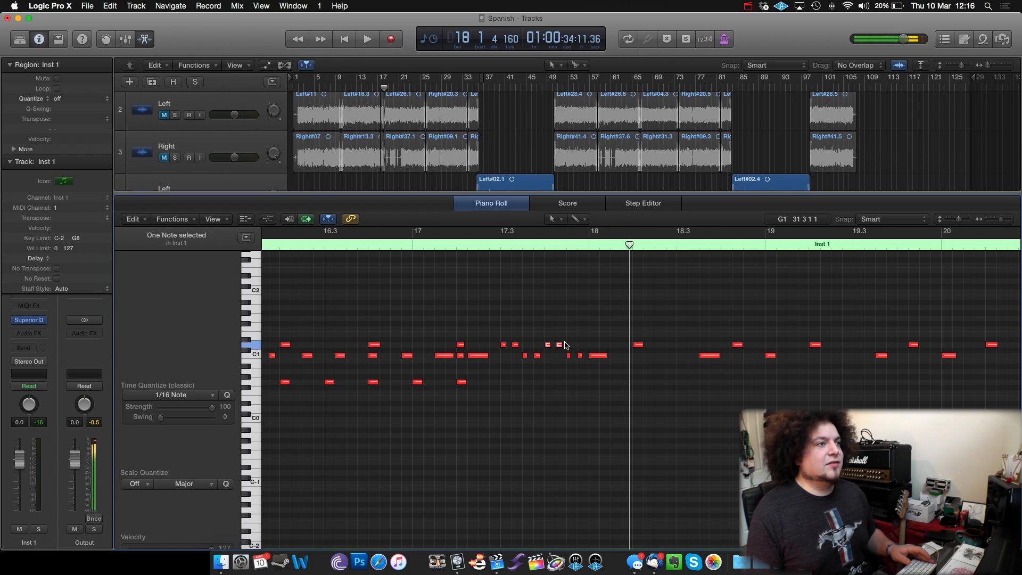
{"action": "left_click_drag", "start_coordinate": [560, 346], "coordinate": [560, 309]}
{"action": "double_click", "coordinate": [480, 245]}
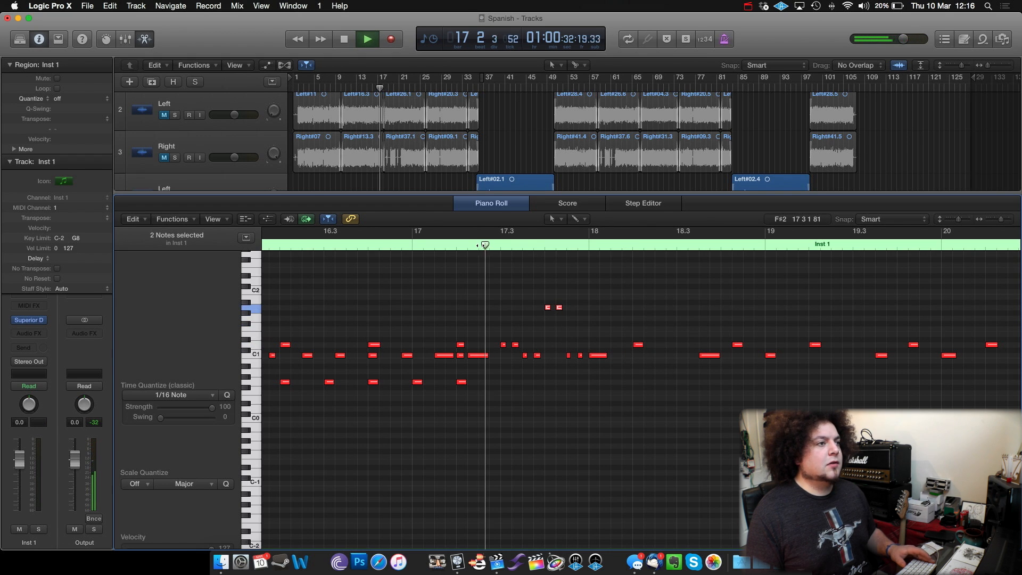
{"action": "key", "text": "space"}
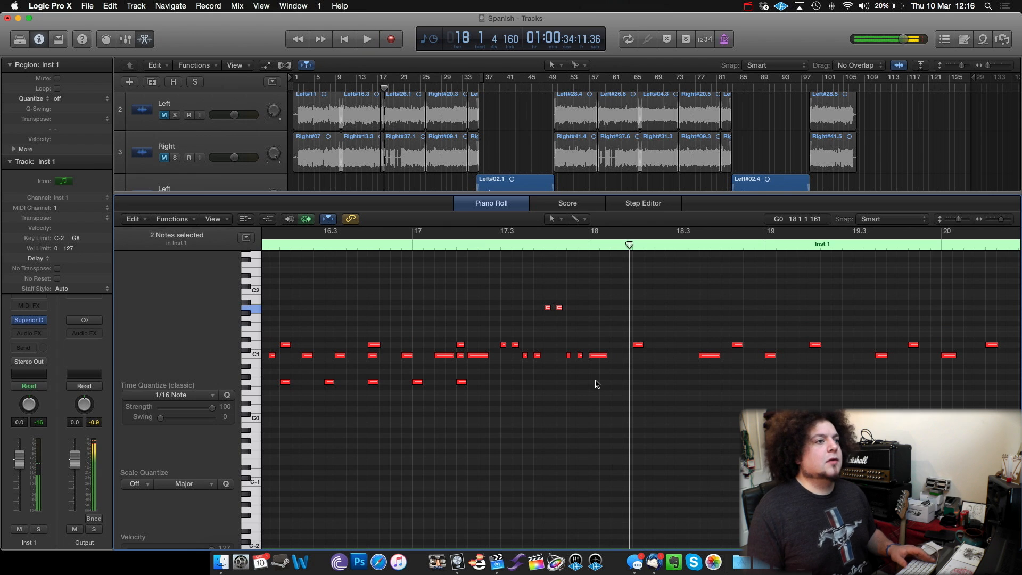
{"action": "double_click", "coordinate": [496, 246]}
{"action": "key", "text": "space"}
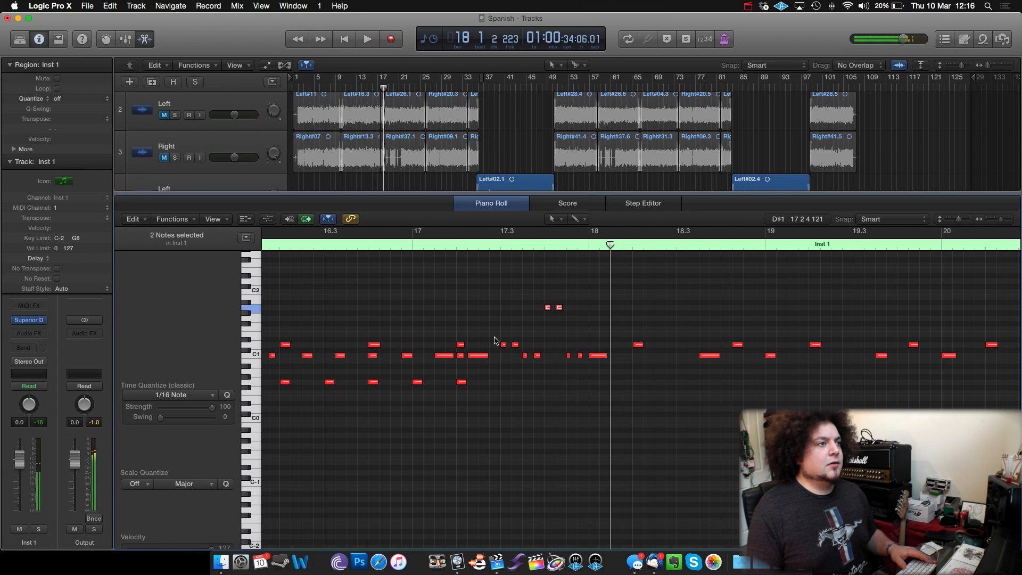
Step: Raise the two bar 17 beat 3 notes to A1, lower the two beat 4 notes to G1, and play the fill back
{"action": "mouse_move", "coordinate": [492, 332]}
{"action": "left_mouse_down"}
{"action": "mouse_move", "coordinate": [517, 345]}
{"action": "mouse_move", "coordinate": [515, 307]}
{"action": "mouse_move", "coordinate": [559, 318]}
{"action": "left_mouse_up"}
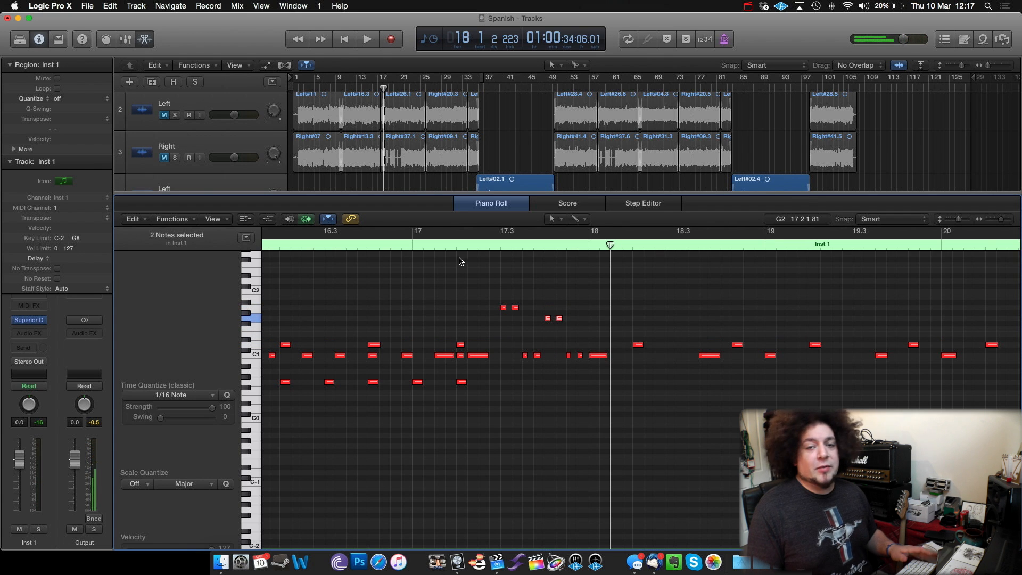
{"action": "left_click", "coordinate": [443, 245]}
{"action": "key", "text": "space"}
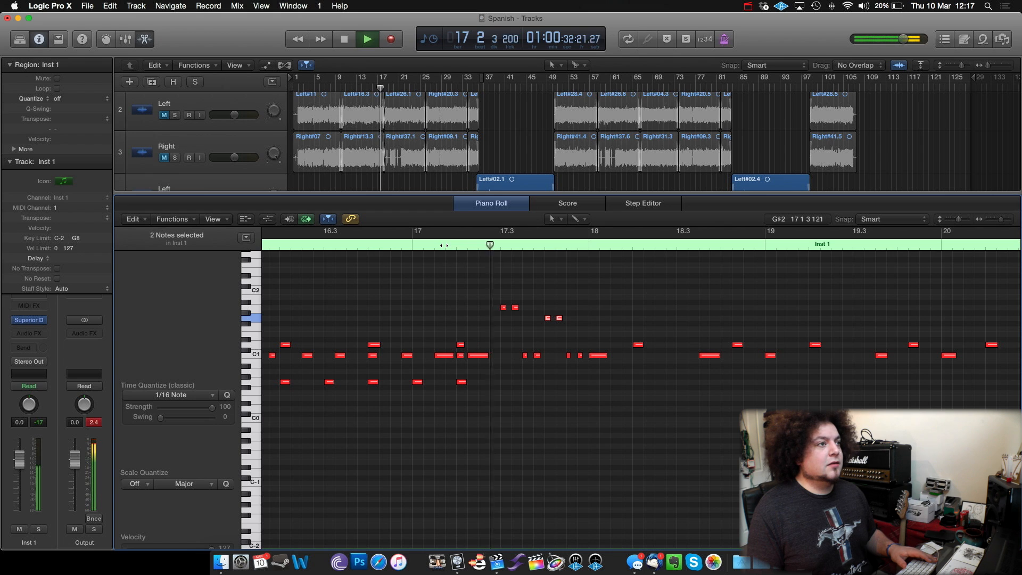
{"action": "key", "text": "space"}
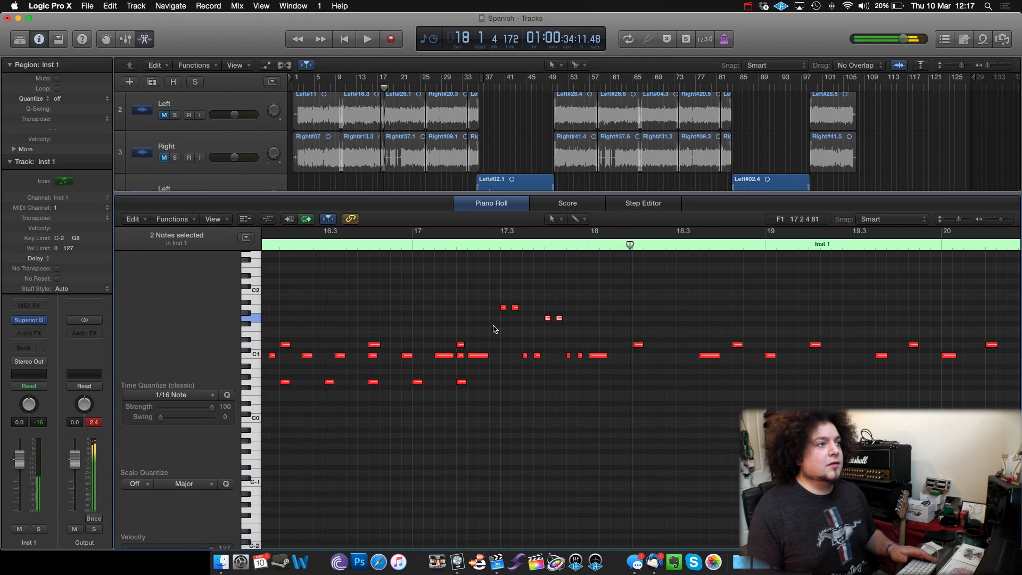
Step: Lower the first A1 note on bar 17 beat 3 to D1 and play back from just before it
{"action": "scroll", "coordinate": [500, 313], "scroll_direction": "right", "scroll_amount": 1}
{"action": "left_click_drag", "start_coordinate": [501, 309], "coordinate": [501, 350]}
{"action": "left_click", "coordinate": [483, 248]}
{"action": "key", "text": "space"}
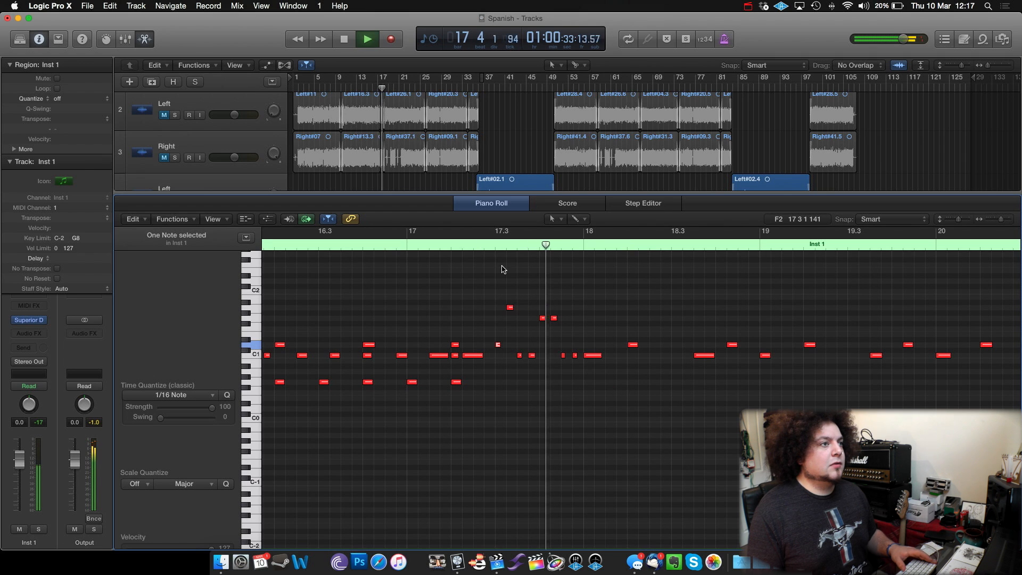
{"action": "key", "text": "space"}
Step: Set the fill's beat 3 A1 note to G1 and first beat 4 note to A1, and add G0 and G#0 at bar 18
{"action": "left_click_drag", "start_coordinate": [543, 320], "coordinate": [542, 309]}
{"action": "left_click", "coordinate": [554, 319]}
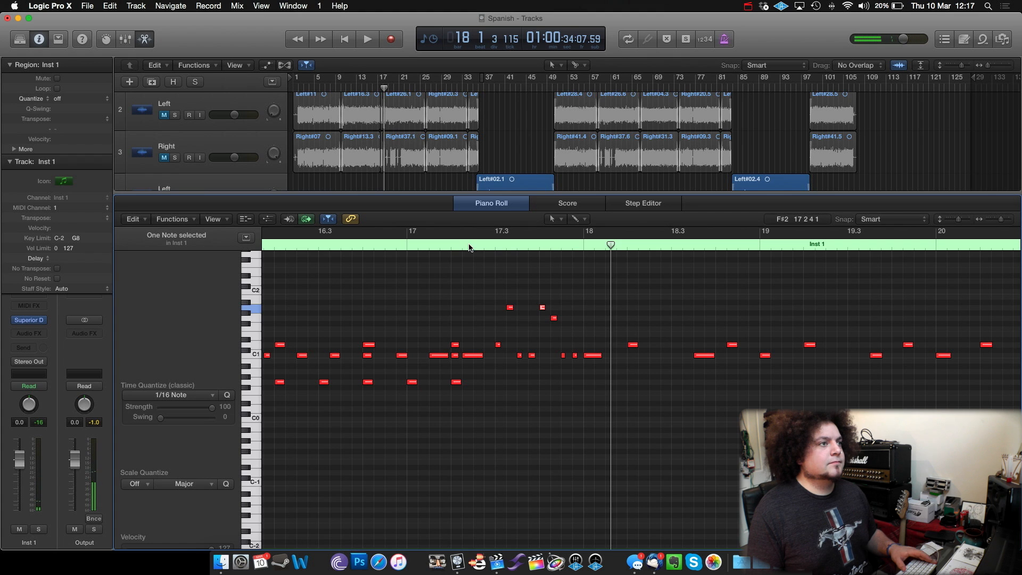
{"action": "left_click", "coordinate": [486, 246]}
{"action": "key", "text": "space"}
{"action": "key", "text": "space"}
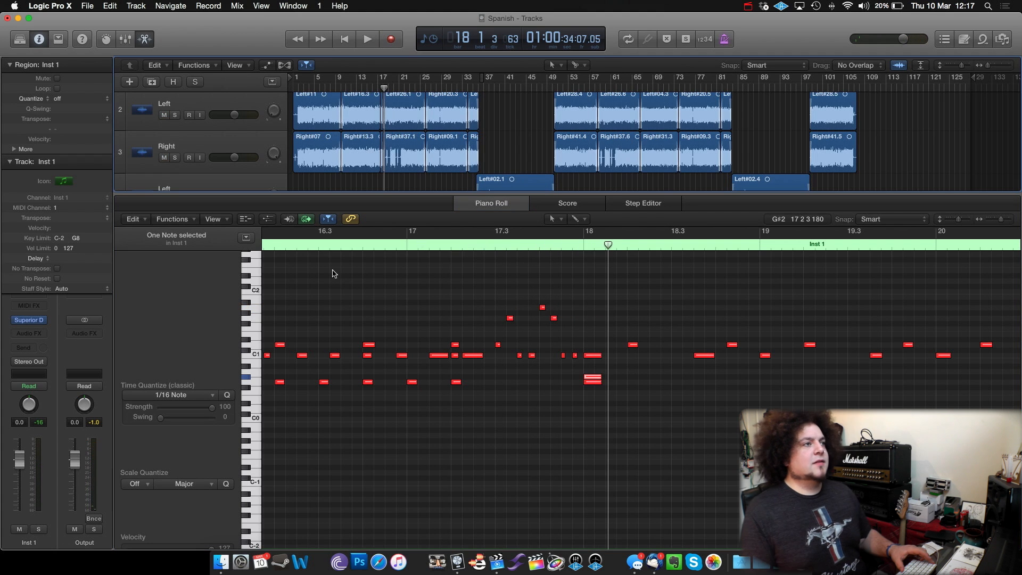
Step: Play back the part with the guitars from just before bar 16, through the bar 17 fill and into bar 18
{"action": "scroll", "coordinate": [279, 248], "scroll_direction": "left", "scroll_amount": 5}
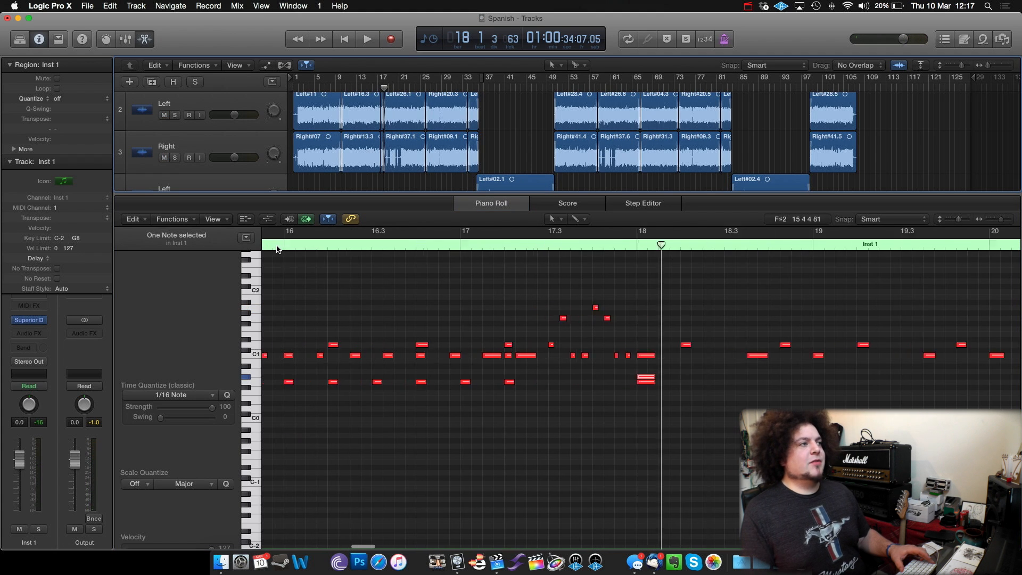
{"action": "left_click", "coordinate": [369, 246]}
{"action": "key", "text": "space"}
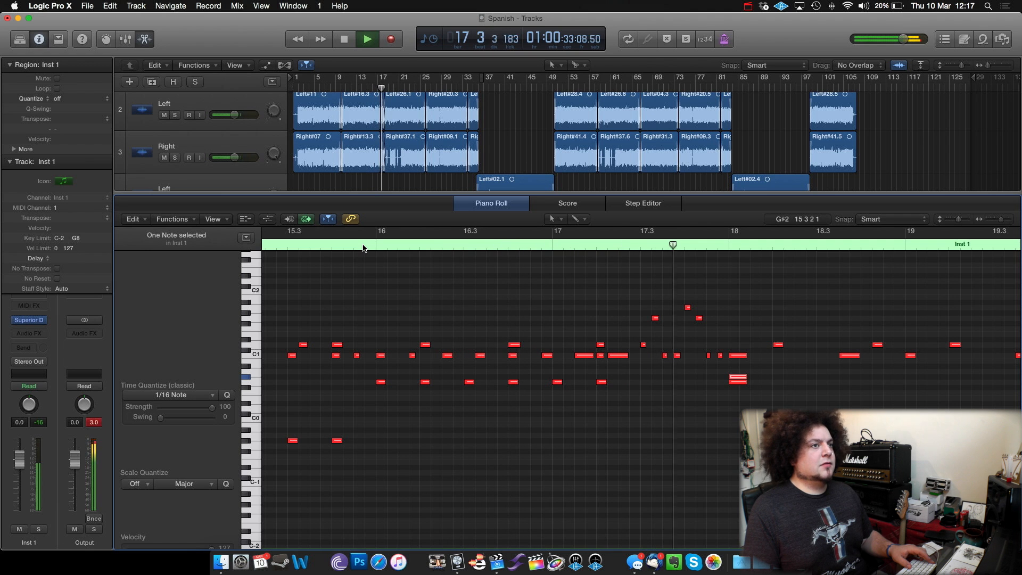
{"action": "scroll", "coordinate": [507, 292], "scroll_direction": "right", "scroll_amount": 3}
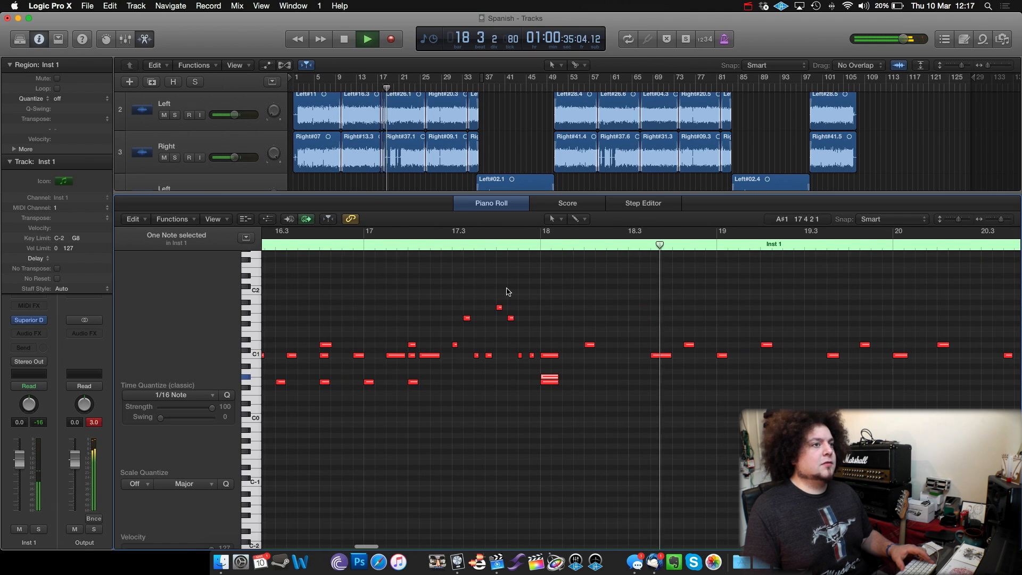
{"action": "key", "text": "space"}
Step: Place a copied row of seven notes at D0 from bar 18 beat 2 to bar 19 beat 4, and play it back from bar 18
{"action": "scroll", "coordinate": [564, 305], "scroll_direction": "left", "scroll_amount": 3}
{"action": "scroll", "coordinate": [564, 307], "scroll_direction": "right", "scroll_amount": 4}
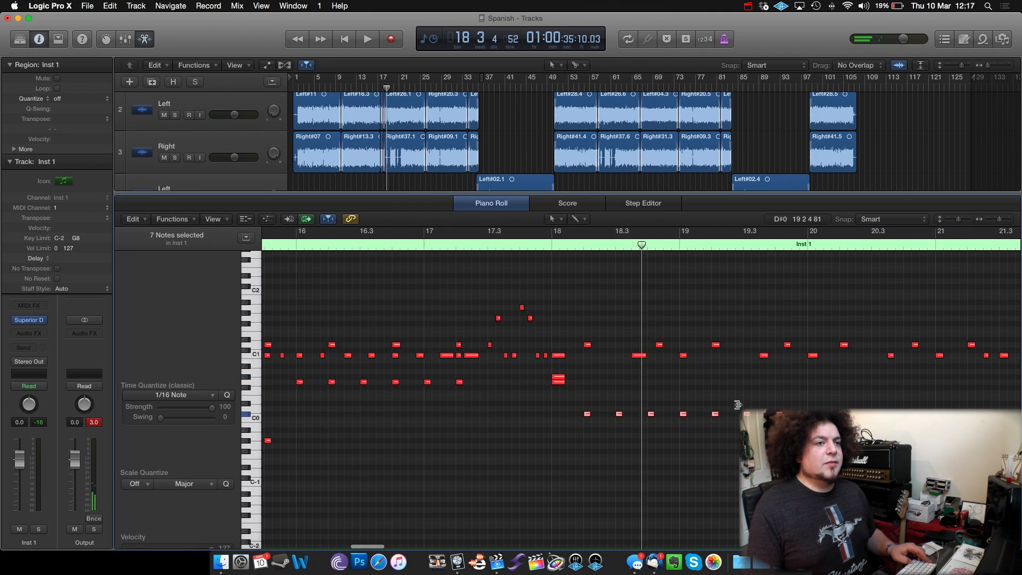
{"action": "scroll", "coordinate": [736, 403], "scroll_direction": "right", "scroll_amount": 2}
{"action": "scroll", "coordinate": [476, 389], "scroll_direction": "right", "scroll_amount": 2}
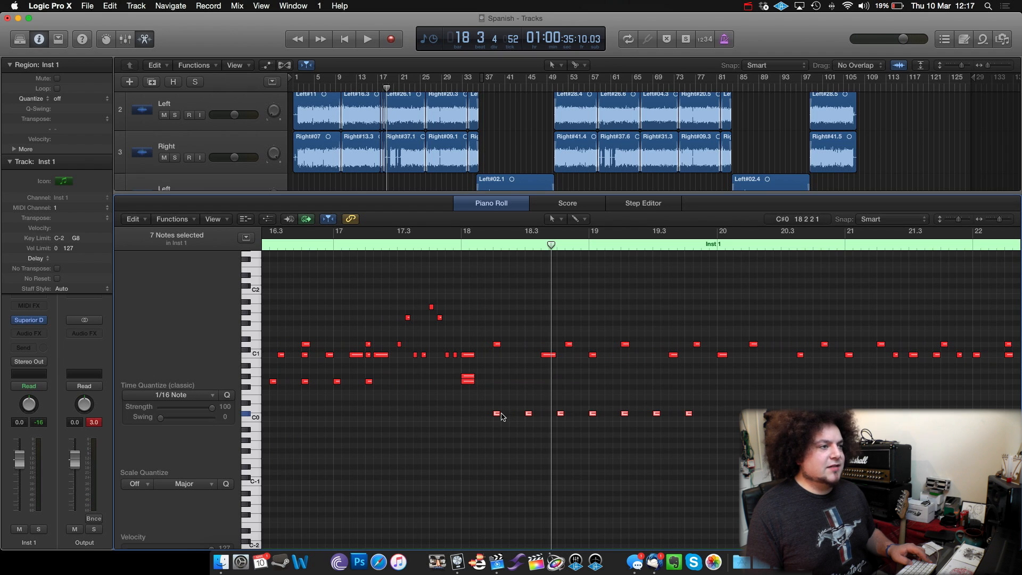
{"action": "left_click_drag", "start_coordinate": [496, 416], "coordinate": [497, 408]}
{"action": "left_click", "coordinate": [455, 244]}
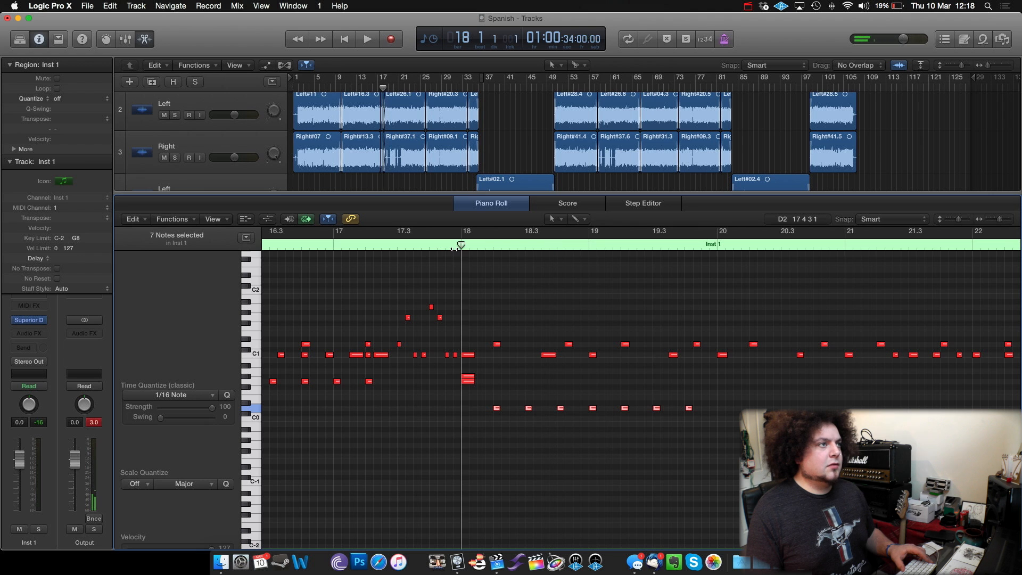
{"action": "key", "text": "space"}
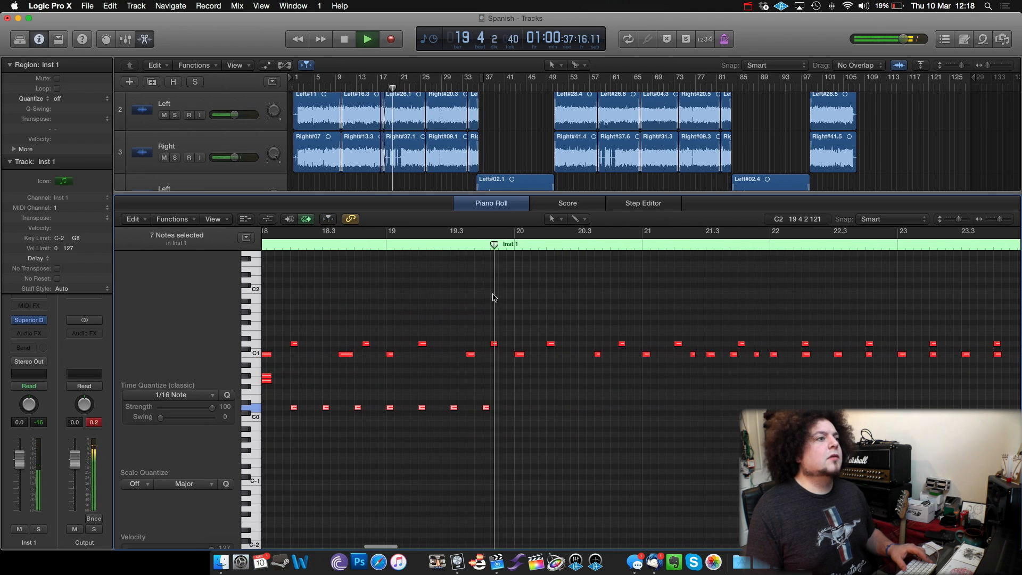
Step: Extend the D0 notes on every beat through bar 21 beat 3, and play back bar 21
{"action": "key", "text": "space"}
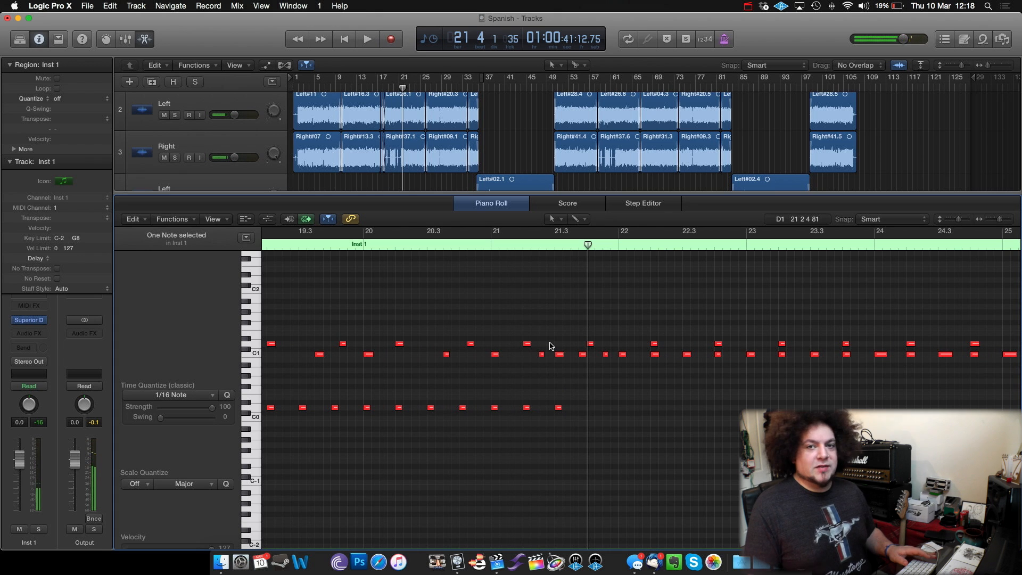
{"action": "left_click", "coordinate": [489, 247]}
{"action": "key", "text": "space"}
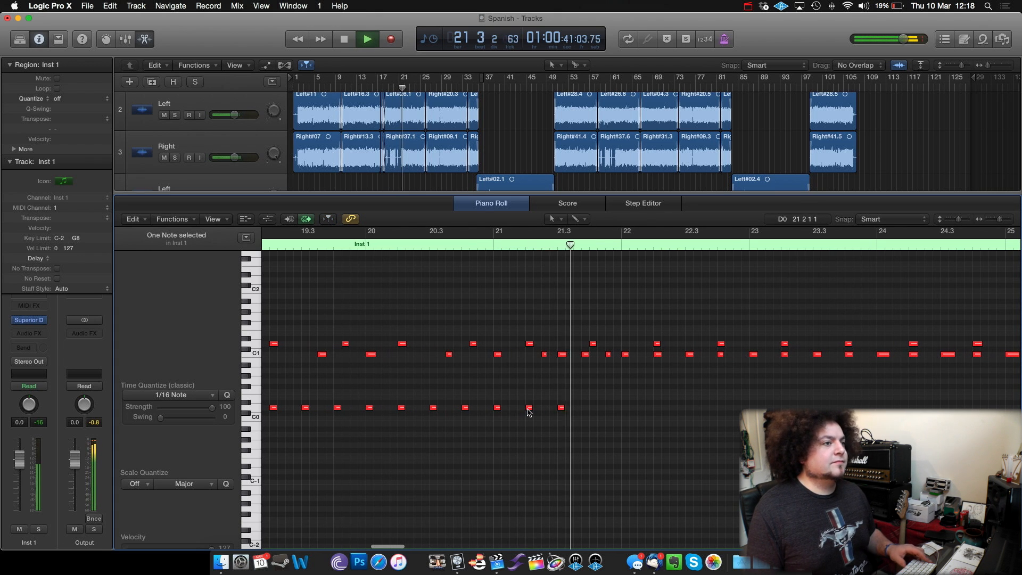
{"action": "key", "text": "space"}
Step: Add a G#-1 note on bar 21 beat 4 and play back from just before bar 21
{"action": "left_click_drag", "start_coordinate": [521, 410], "coordinate": [557, 443]}
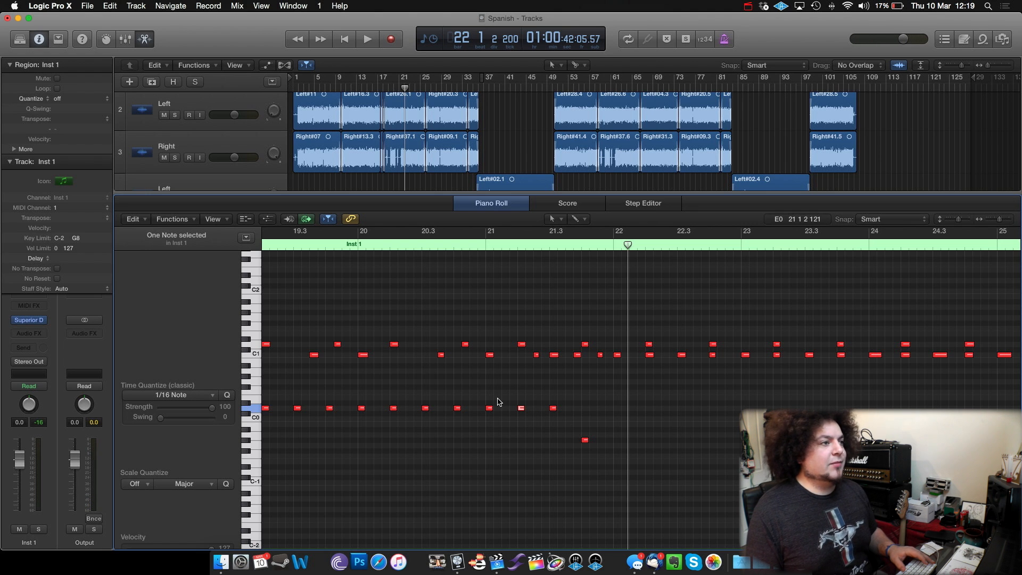
{"action": "left_click", "coordinate": [468, 244]}
{"action": "key", "text": "space"}
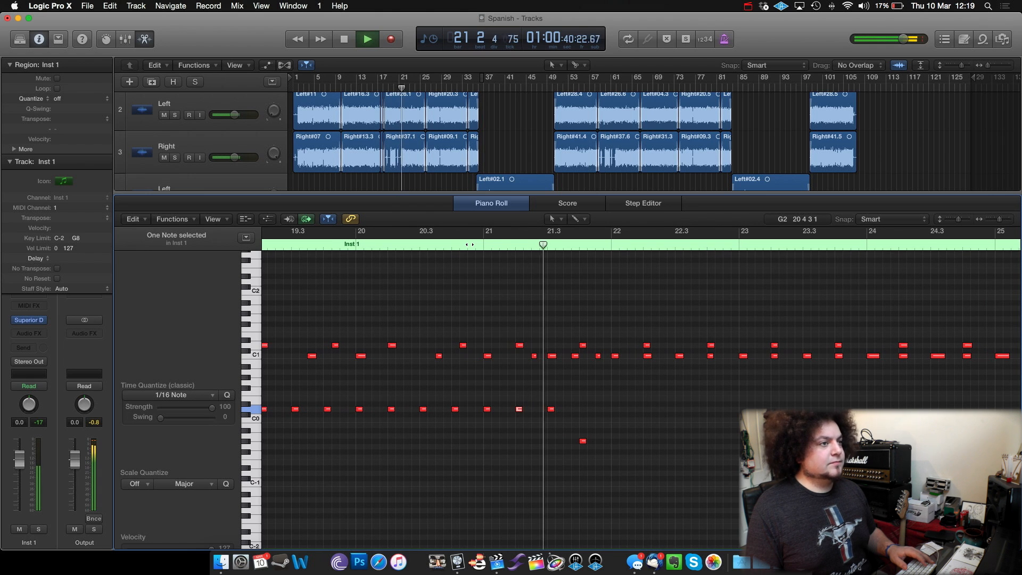
{"action": "key", "text": "space"}
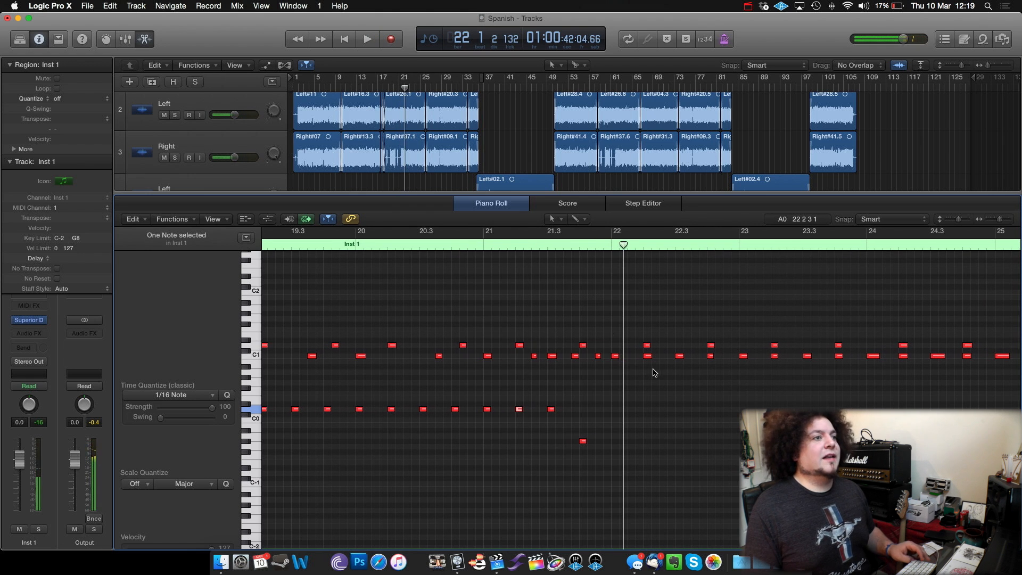
Step: Add G0 and G#0 on beat 1 of bar 22 and alternating G#-1 and A-1 eighth notes up to bar 23, and play them back
{"action": "scroll", "coordinate": [586, 372], "scroll_direction": "right", "scroll_amount": 5}
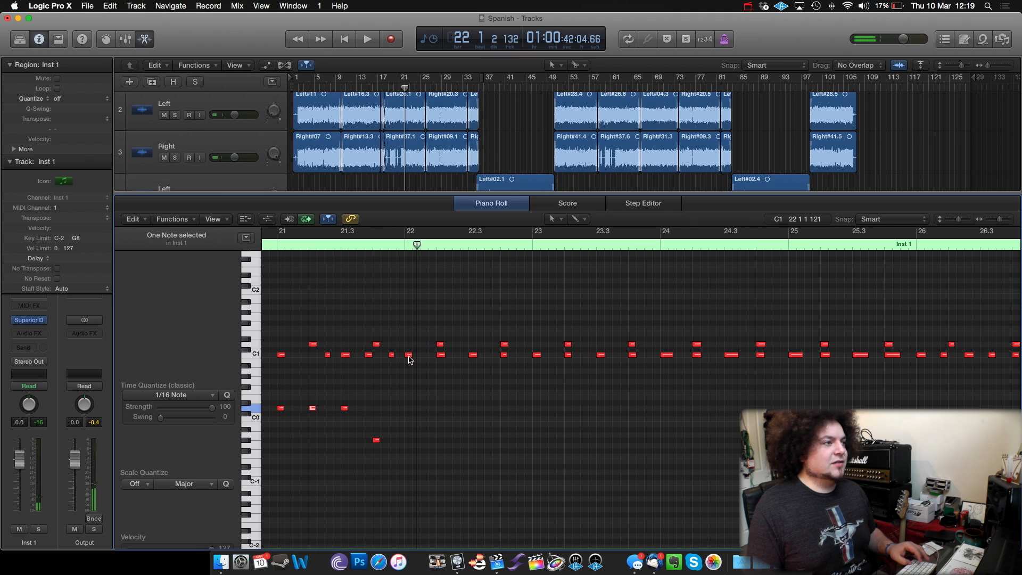
{"action": "left_click_drag", "start_coordinate": [410, 359], "coordinate": [409, 382]}
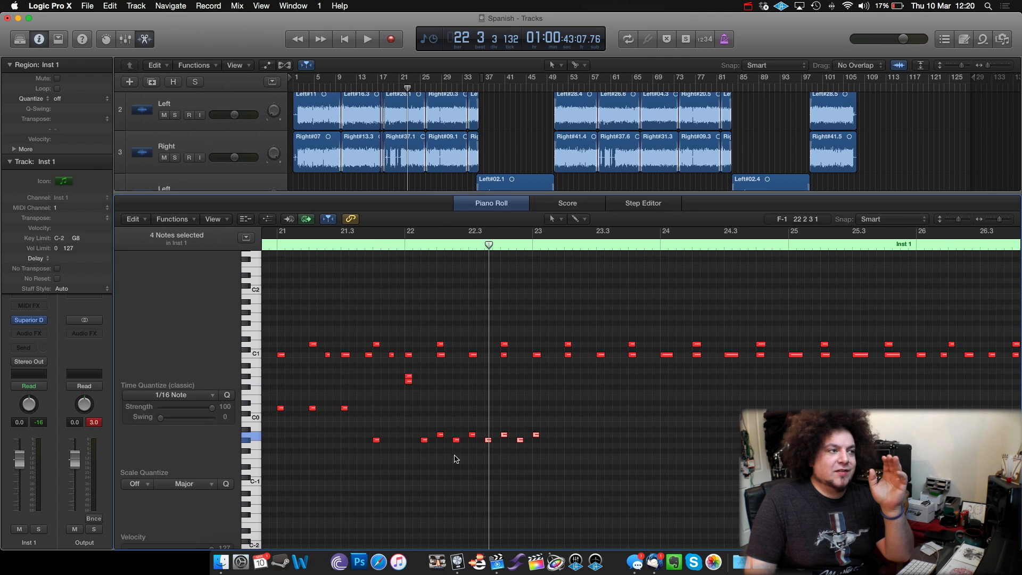
{"action": "left_click", "coordinate": [500, 443]}
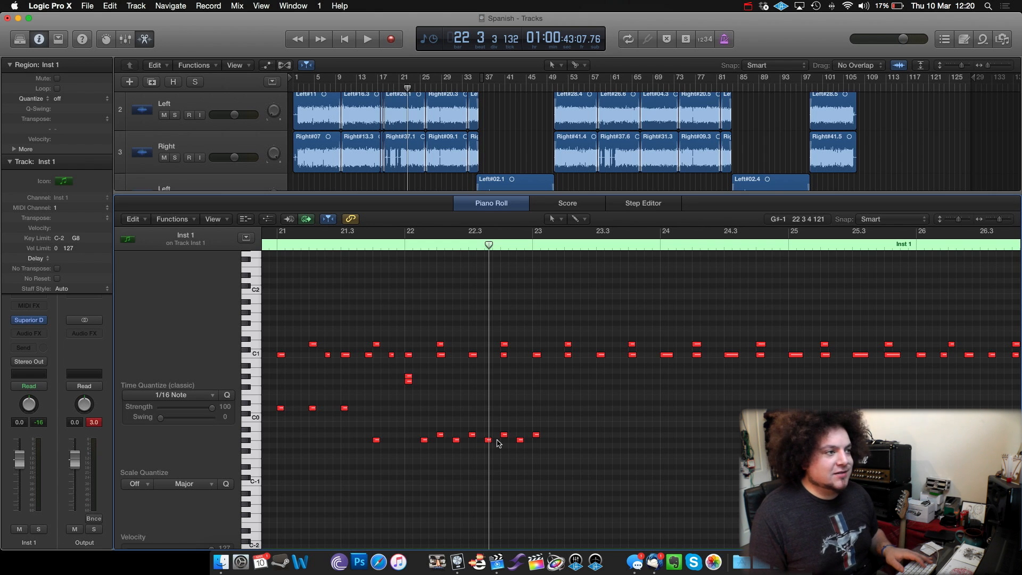
{"action": "left_click", "coordinate": [488, 440]}
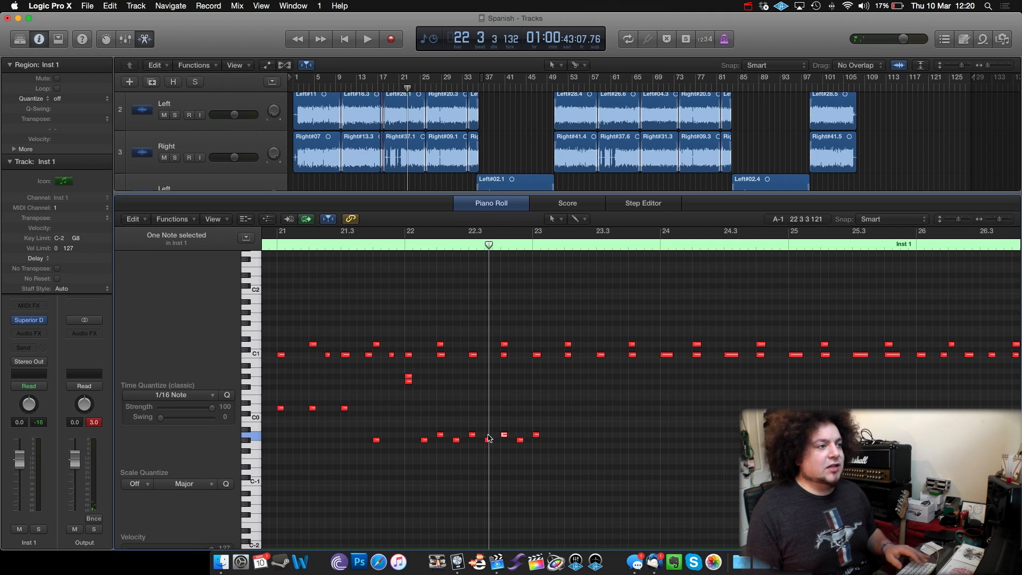
{"action": "left_click", "coordinate": [398, 244]}
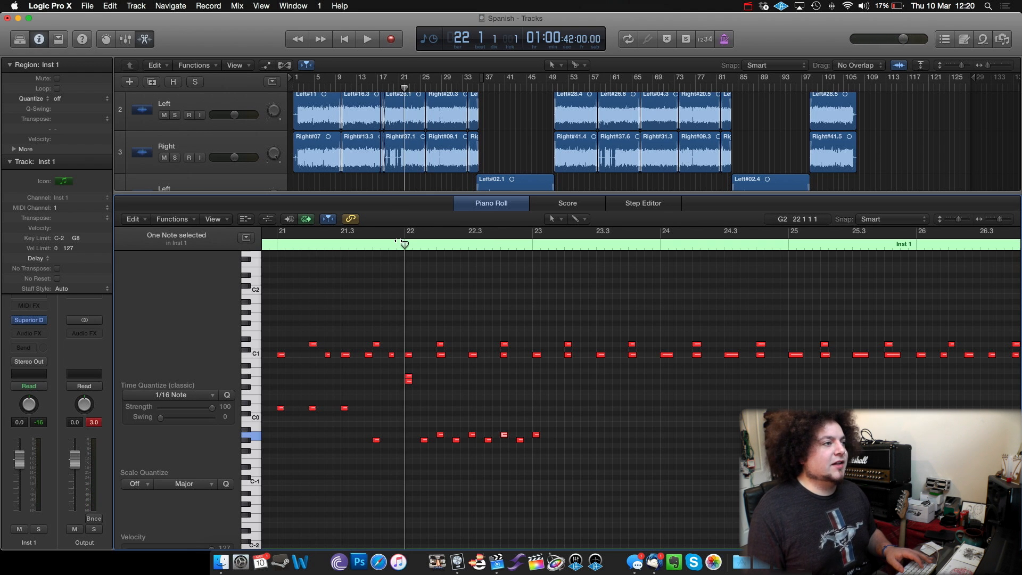
{"action": "key", "text": "space"}
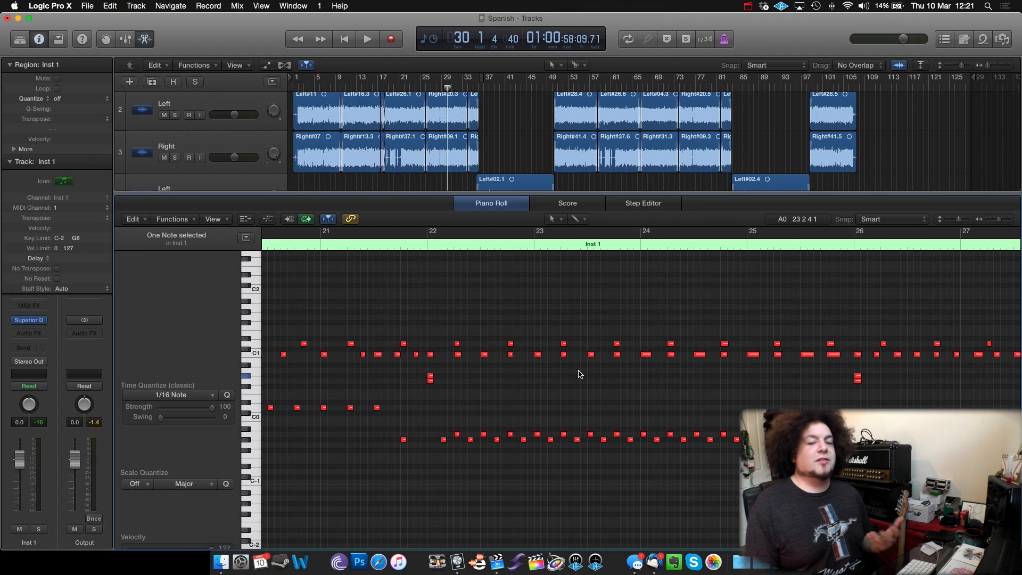
Step: Review the whole Inst 1 drum region in the Piano Roll, from the full overview back to its opening bars
{"action": "scroll", "coordinate": [568, 365], "scroll_direction": "down", "scroll_amount": 10}
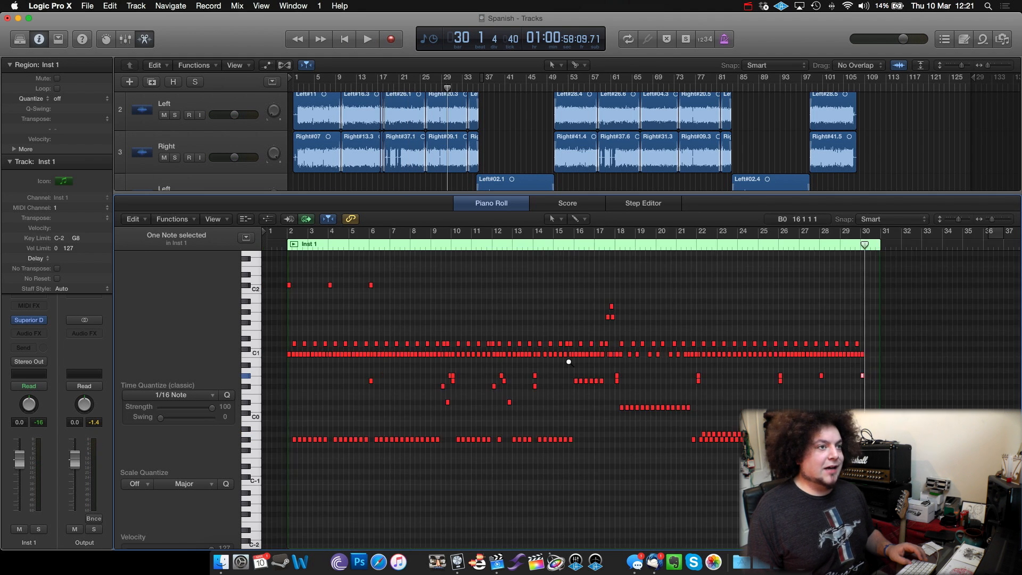
{"action": "scroll", "coordinate": [568, 365], "scroll_direction": "up", "scroll_amount": 10}
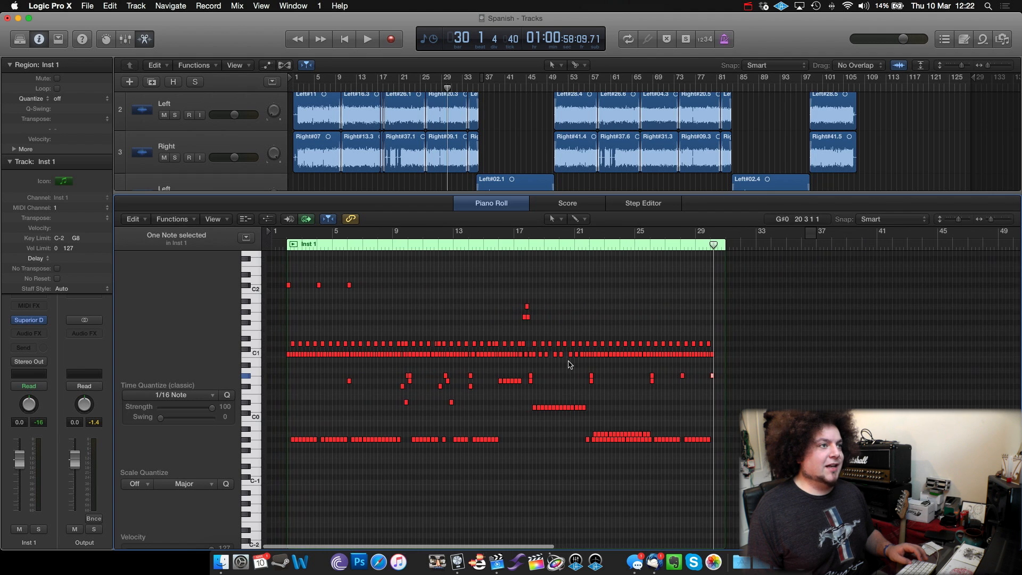
{"action": "scroll", "coordinate": [569, 364], "scroll_direction": "right", "scroll_amount": 4}
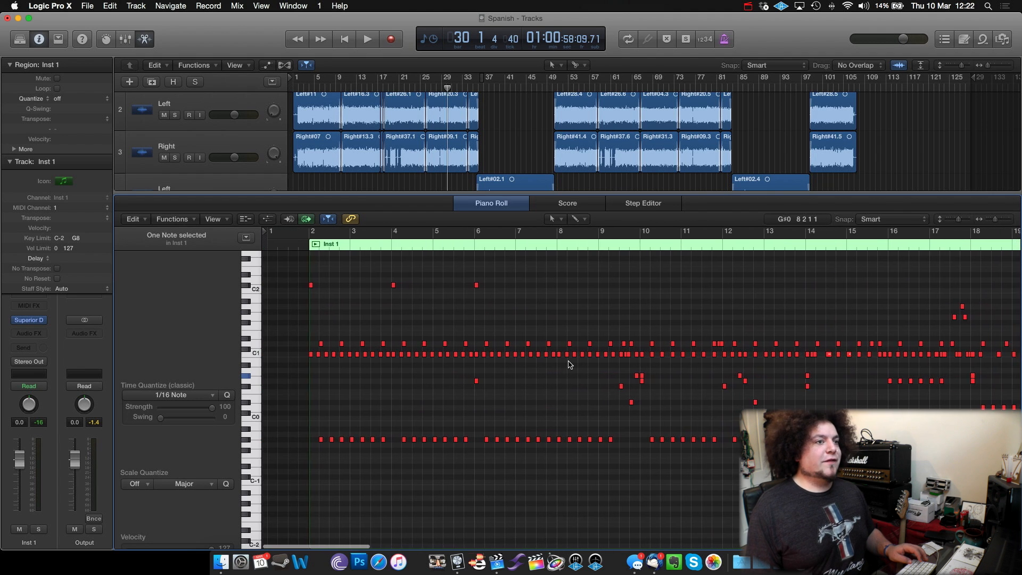
{"action": "scroll", "coordinate": [570, 366], "scroll_direction": "right", "scroll_amount": 1}
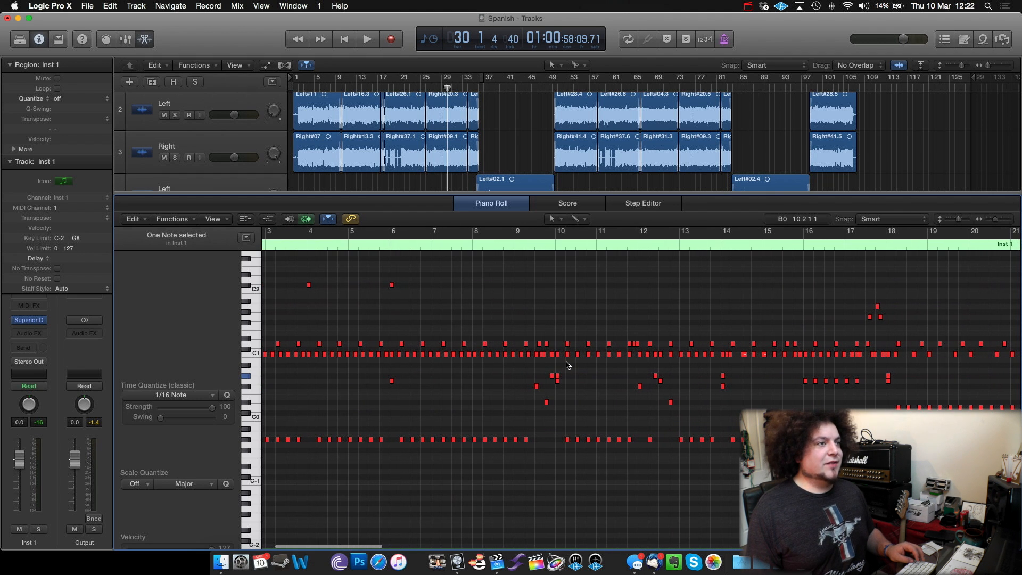
{"action": "scroll", "coordinate": [569, 364], "scroll_direction": "left", "scroll_amount": 4}
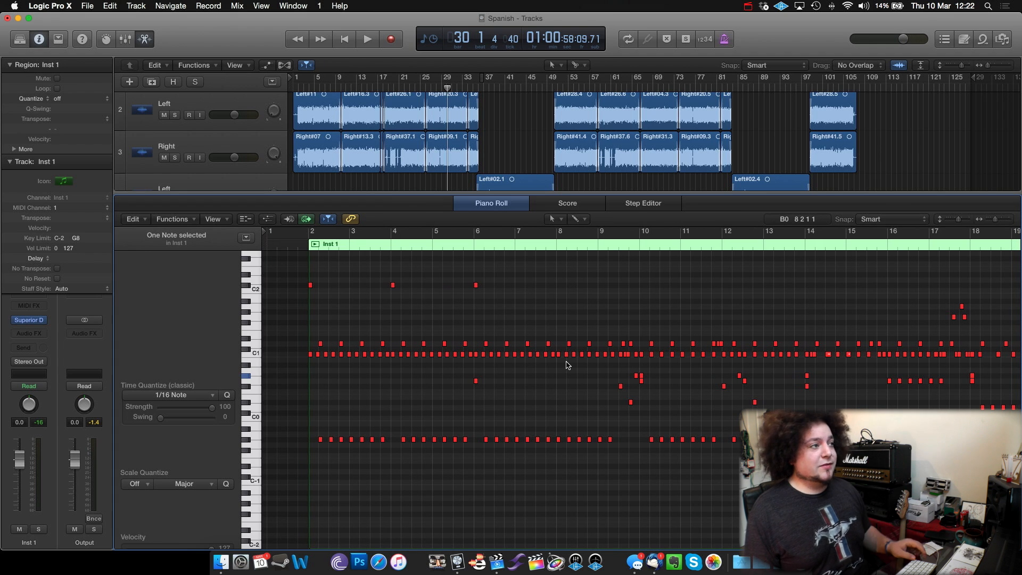
Step: Play back from bar 2, and lower the velocity of the C1 note just before bar 4 to about 110 with the Velocity tool
{"action": "key", "text": "Escape"}
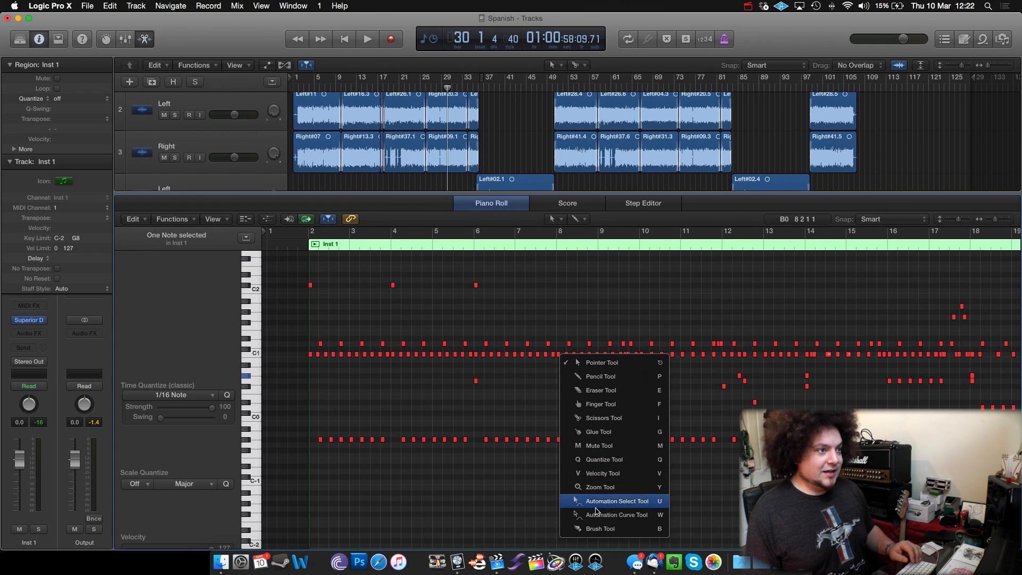
{"action": "left_click", "coordinate": [604, 471]}
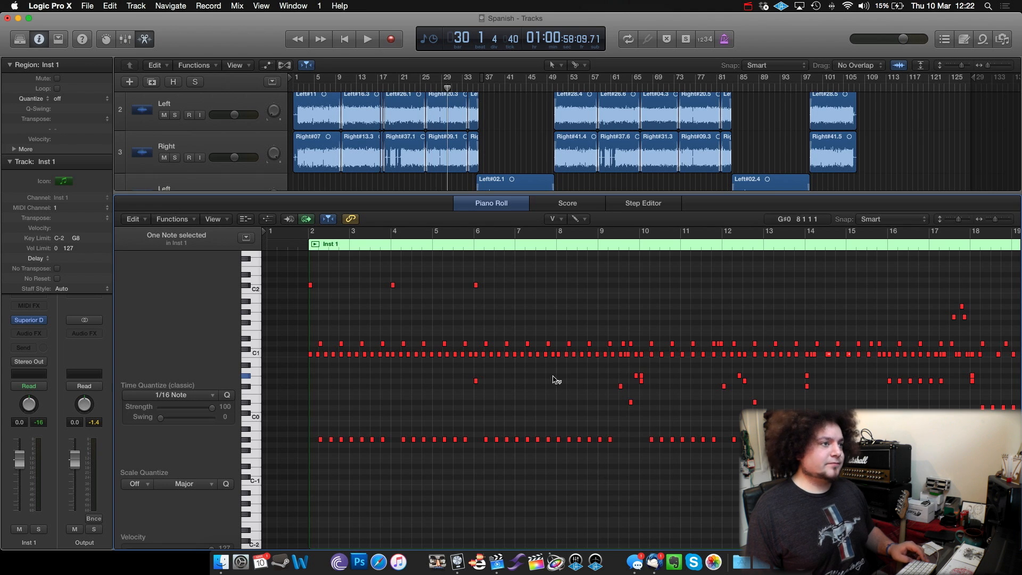
{"action": "left_click", "coordinate": [523, 371], "text": "ctrl+alt"}
{"action": "scroll", "coordinate": [529, 348], "scroll_direction": "right", "scroll_amount": 5}
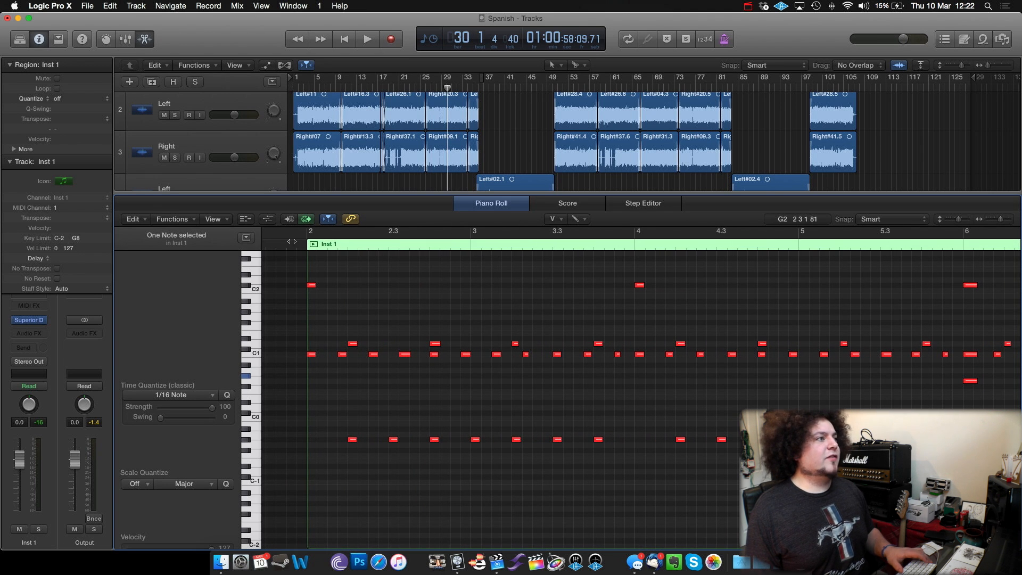
{"action": "double_click", "coordinate": [306, 246]}
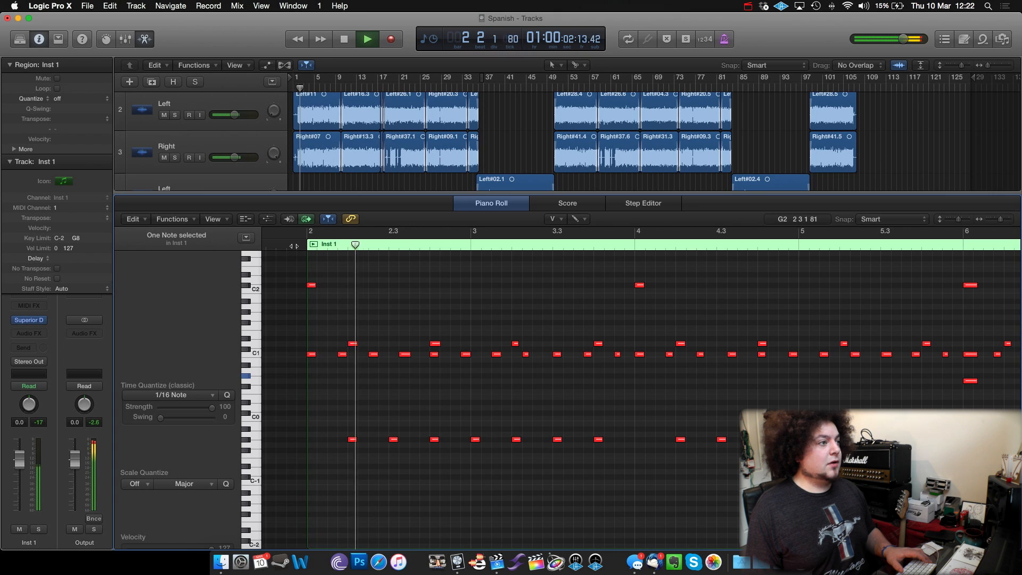
{"action": "scroll", "coordinate": [353, 304], "scroll_direction": "right", "scroll_amount": 5}
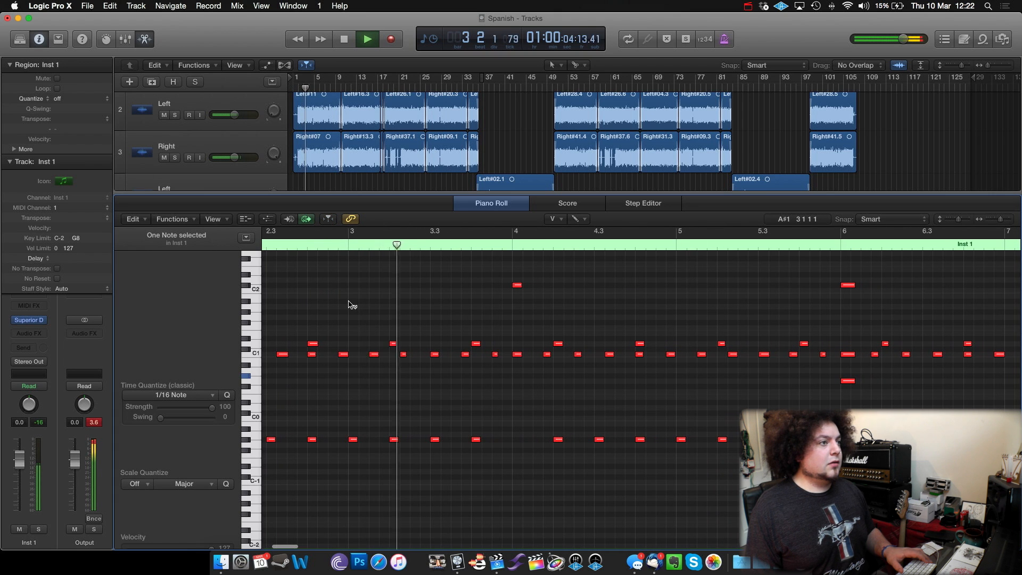
{"action": "scroll", "coordinate": [373, 319], "scroll_direction": "right", "scroll_amount": 3}
{"action": "key", "text": "space"}
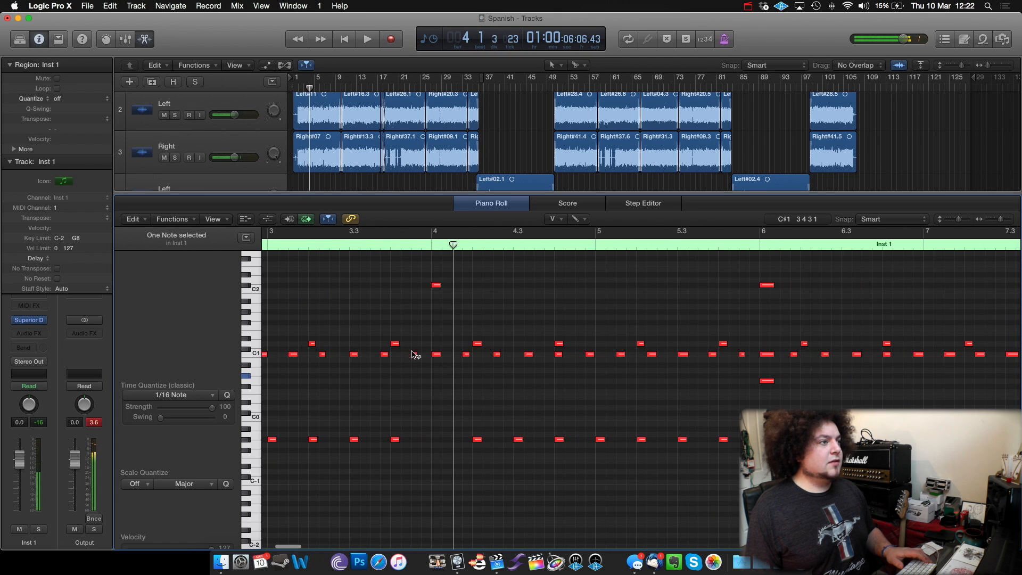
{"action": "left_click", "coordinate": [414, 354]}
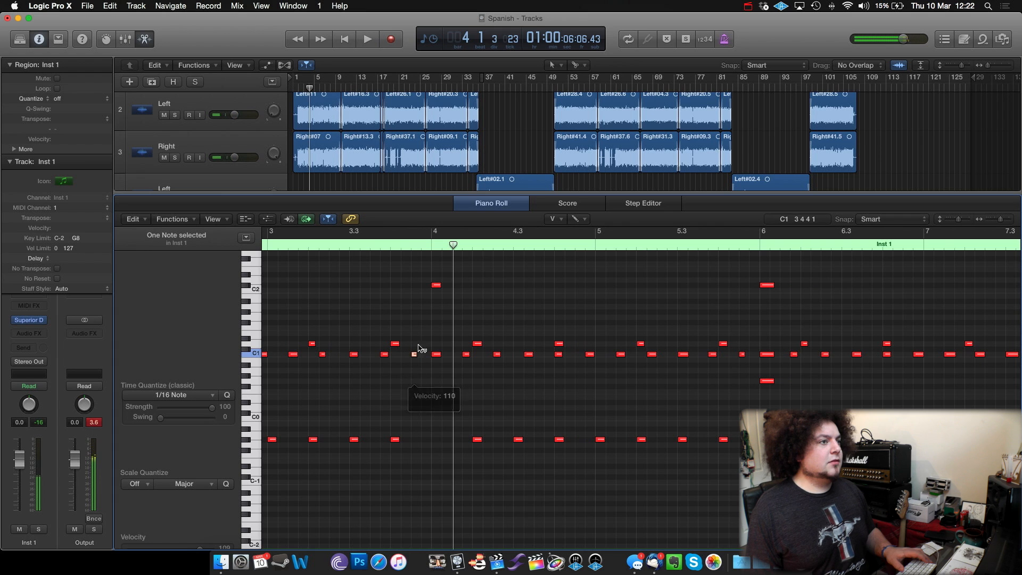
Step: Play on through bar 5 and lower the velocity of the C1 note just before bar 6
{"action": "key", "text": "space"}
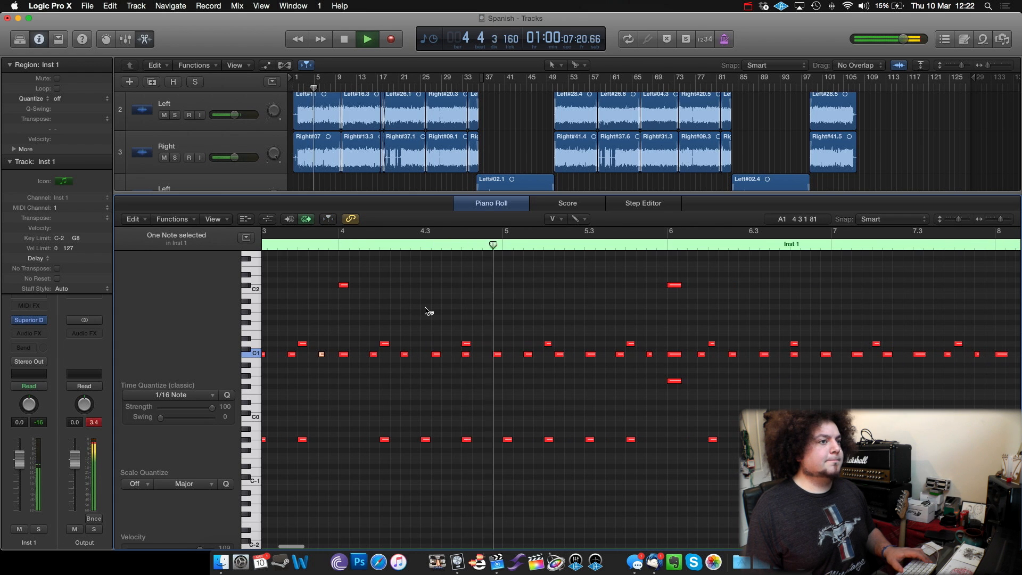
{"action": "key", "text": "space"}
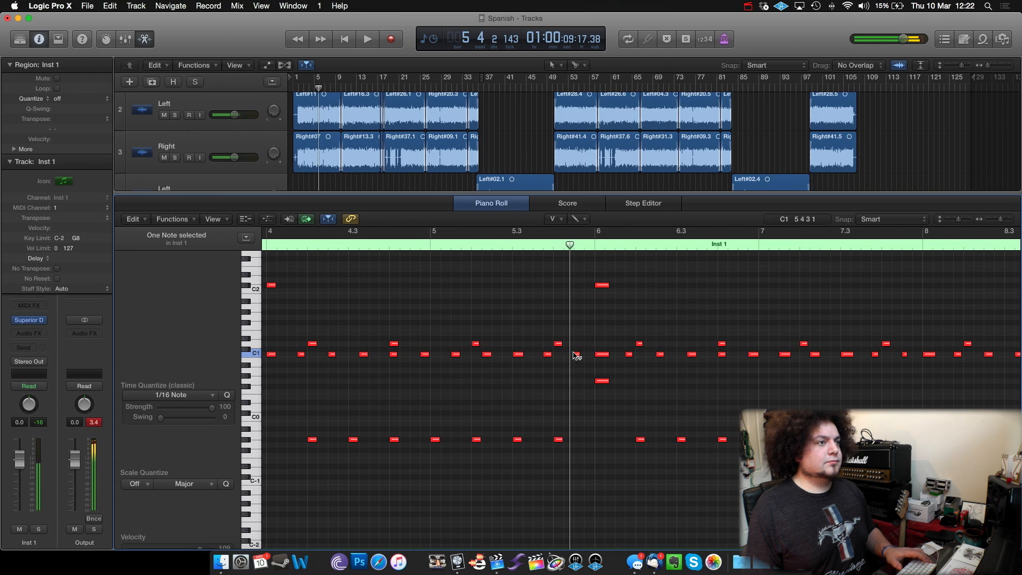
{"action": "left_click_drag", "start_coordinate": [576, 356], "coordinate": [594, 377]}
{"action": "key", "text": "space"}
{"action": "scroll", "coordinate": [578, 370], "scroll_direction": "right", "scroll_amount": 5}
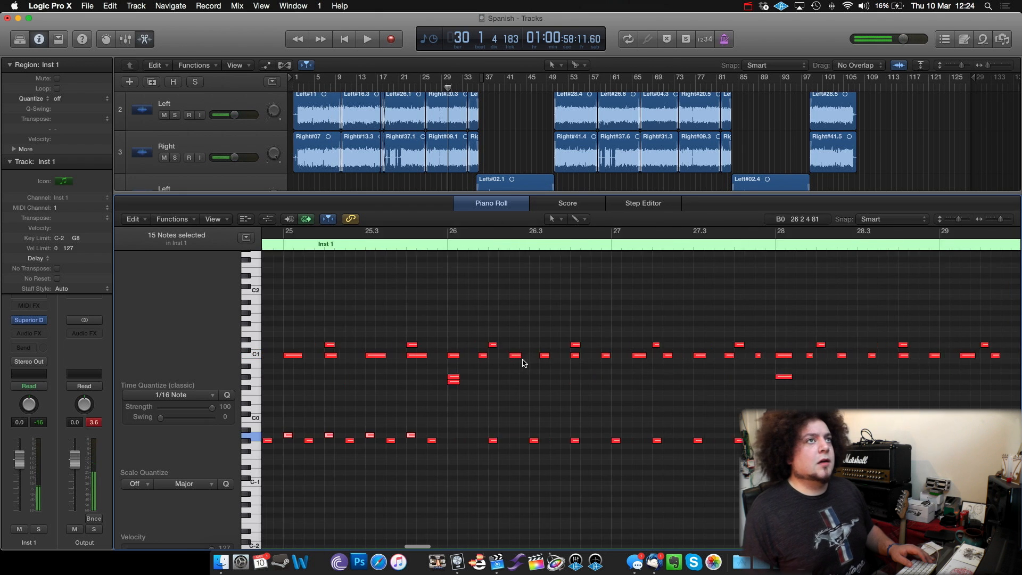
Step: Play back from bar 22 and pencil in three pairs of D1 ghost notes between the snare hits of bars 22 and 23
{"action": "scroll", "coordinate": [520, 361], "scroll_direction": "left", "scroll_amount": 5}
{"action": "scroll", "coordinate": [524, 370], "scroll_direction": "left", "scroll_amount": 2}
{"action": "key", "text": "t"}
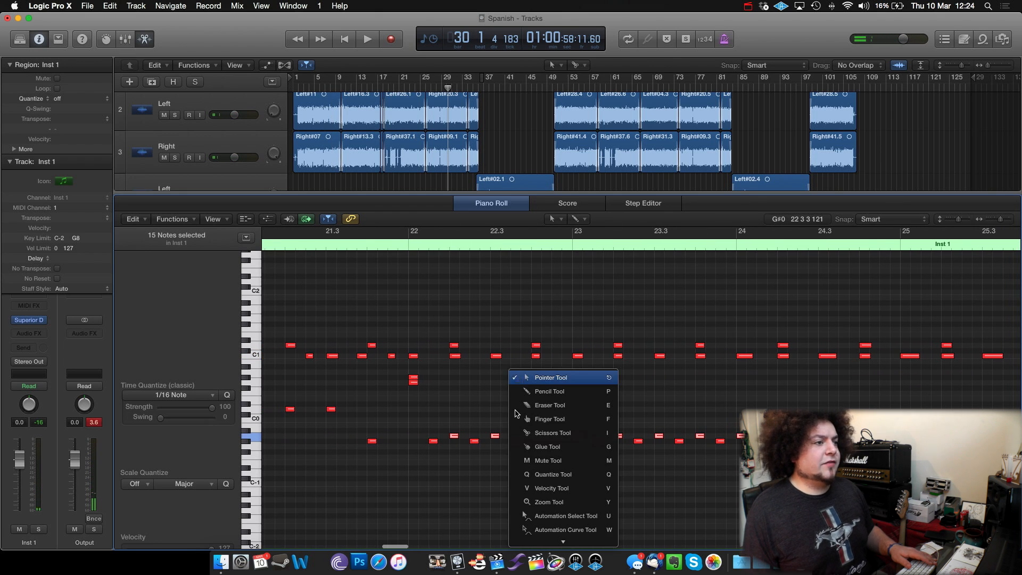
{"action": "left_click", "coordinate": [546, 391]}
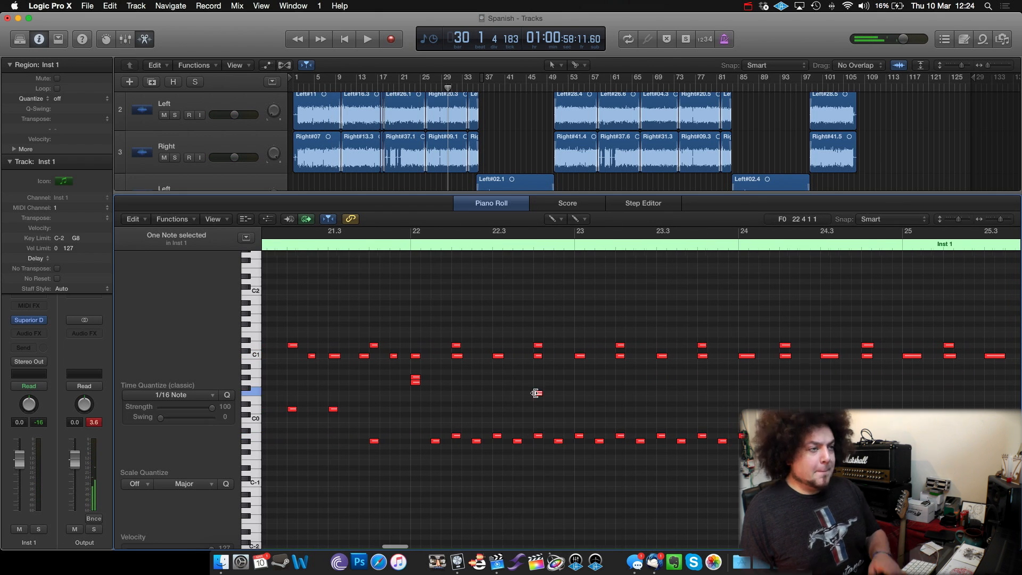
{"action": "scroll", "coordinate": [477, 399], "scroll_direction": "left", "scroll_amount": 1}
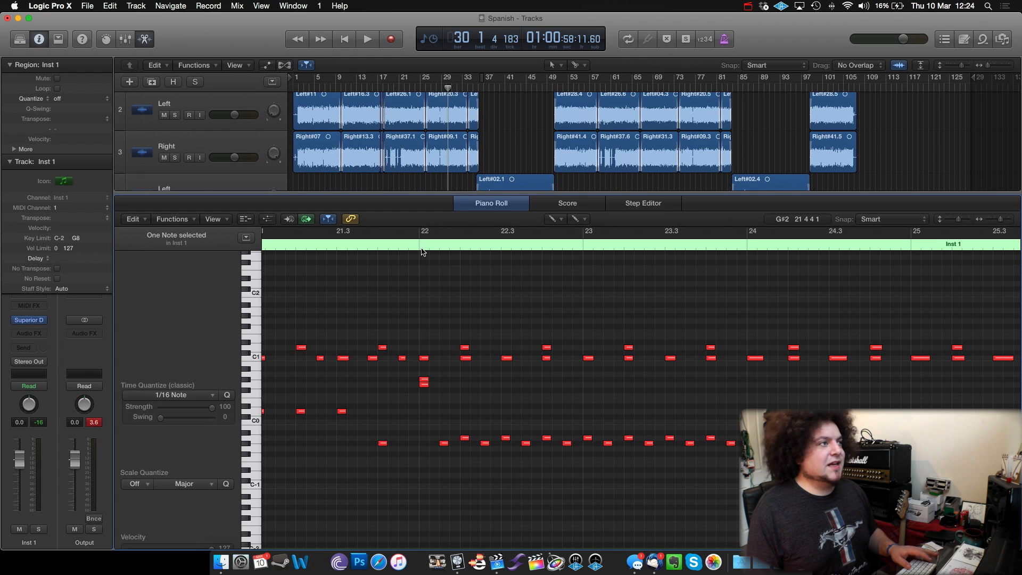
{"action": "scroll", "coordinate": [422, 250], "scroll_direction": "right", "scroll_amount": 1}
{"action": "scroll", "coordinate": [405, 250], "scroll_direction": "down", "scroll_amount": 1}
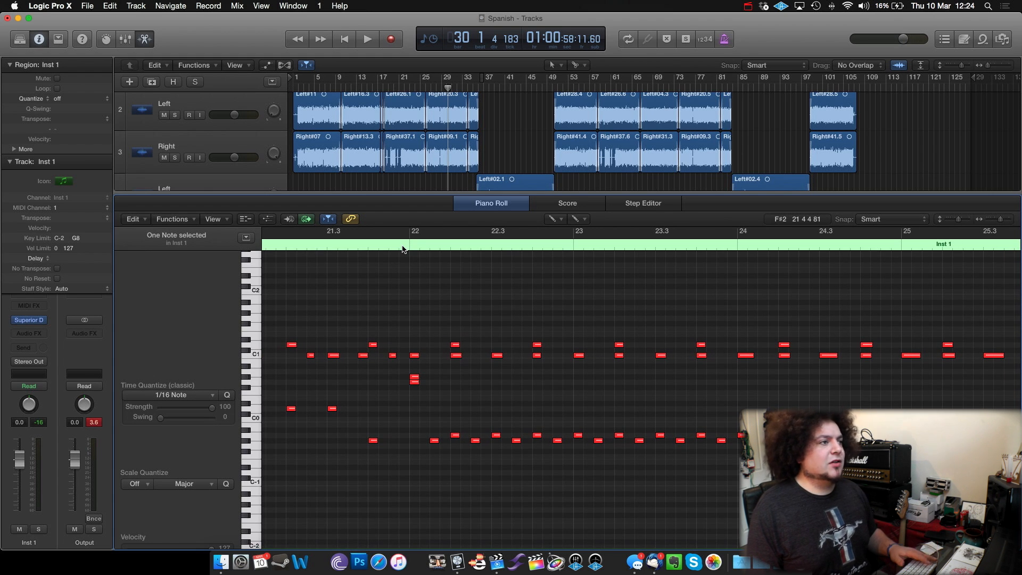
{"action": "scroll", "coordinate": [403, 249], "scroll_direction": "up", "scroll_amount": 1}
{"action": "scroll", "coordinate": [403, 249], "scroll_direction": "right", "scroll_amount": 1}
{"action": "double_click", "coordinate": [400, 248]}
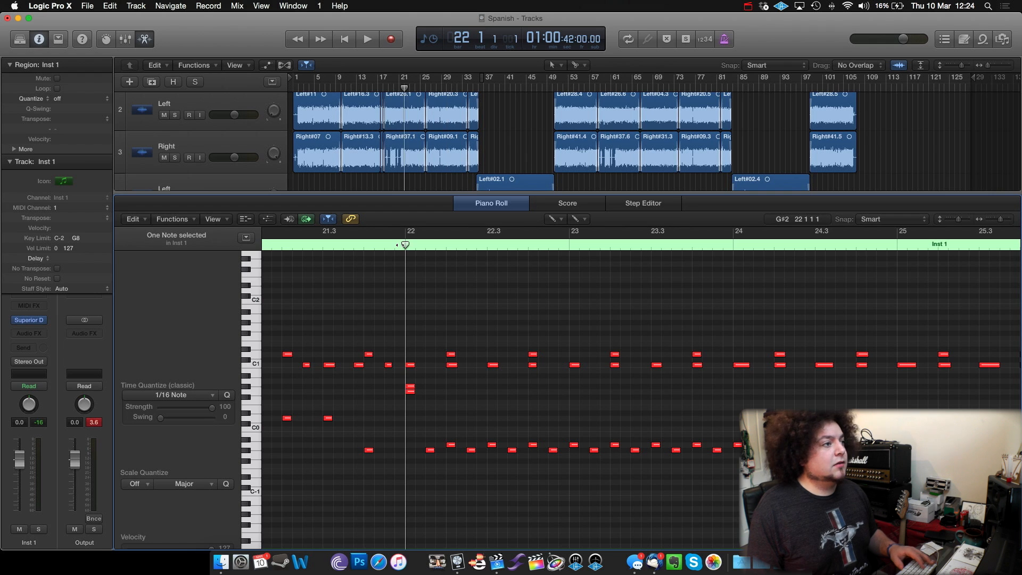
{"action": "scroll", "coordinate": [434, 310], "scroll_direction": "down", "scroll_amount": 1}
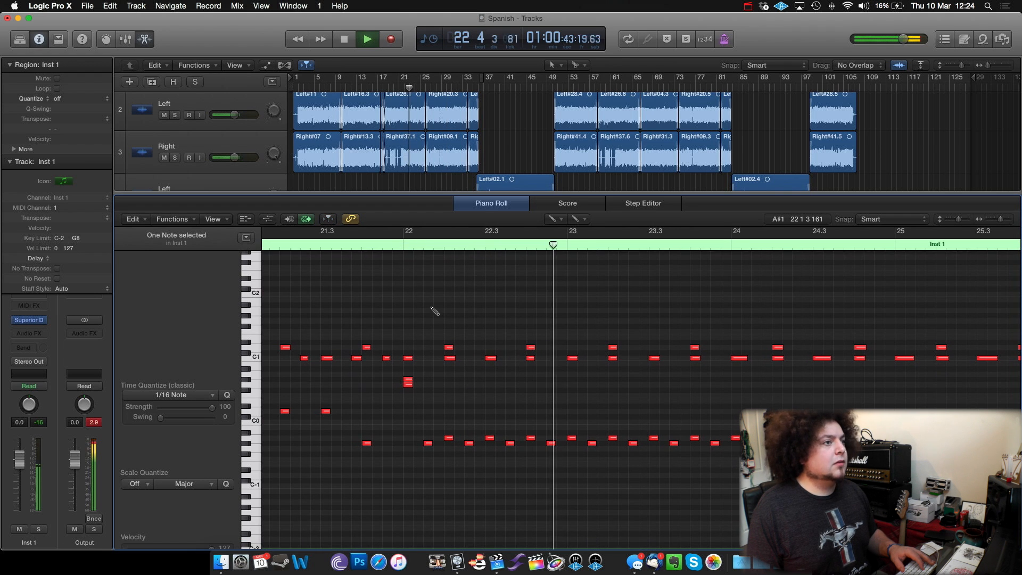
{"action": "key", "text": "space"}
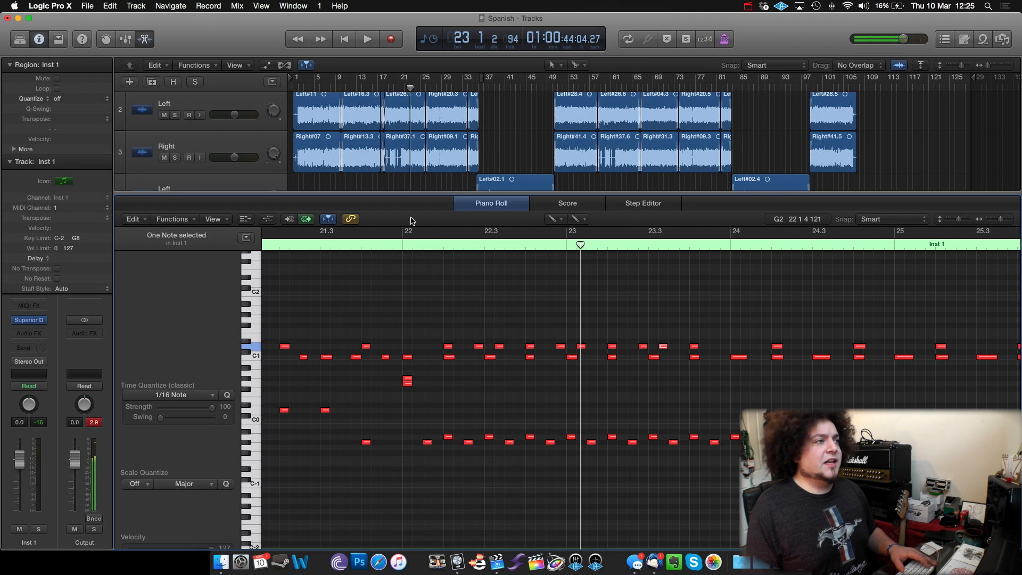
Step: Play back bars 22 and 23 to hear the added D1 notes
{"action": "left_click", "coordinate": [415, 244]}
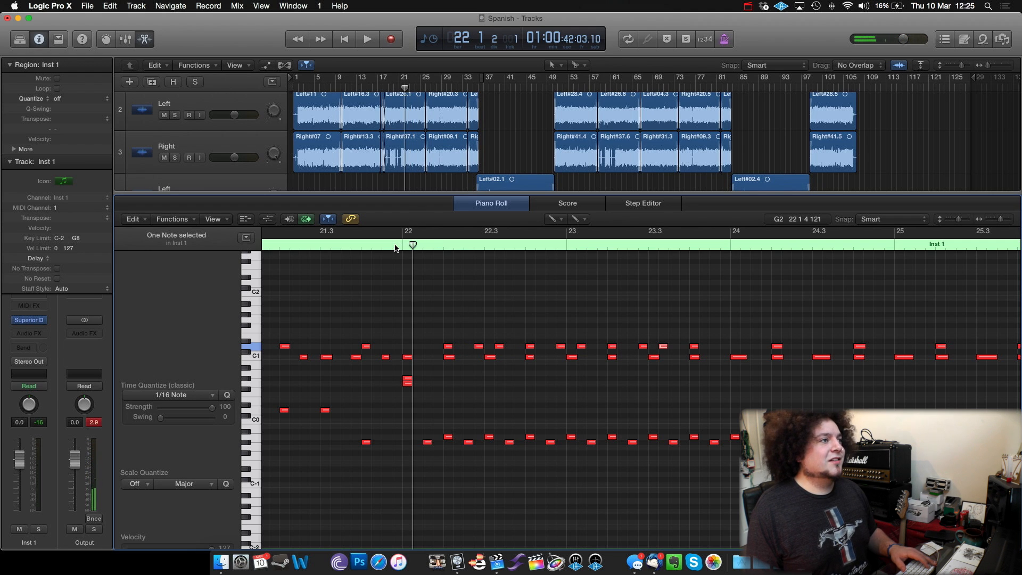
{"action": "key", "text": "space"}
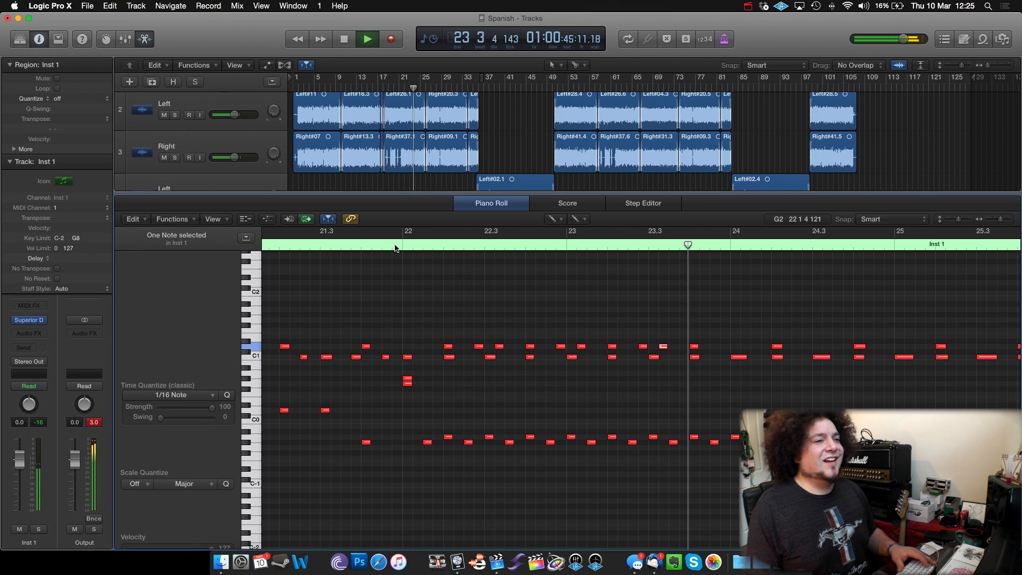
{"action": "key", "text": "space"}
Step: Lower the velocity of the three pairs of D1 ghost notes in bars 22 and 23, and play them back from bar 21
{"action": "key", "text": "Escape"}
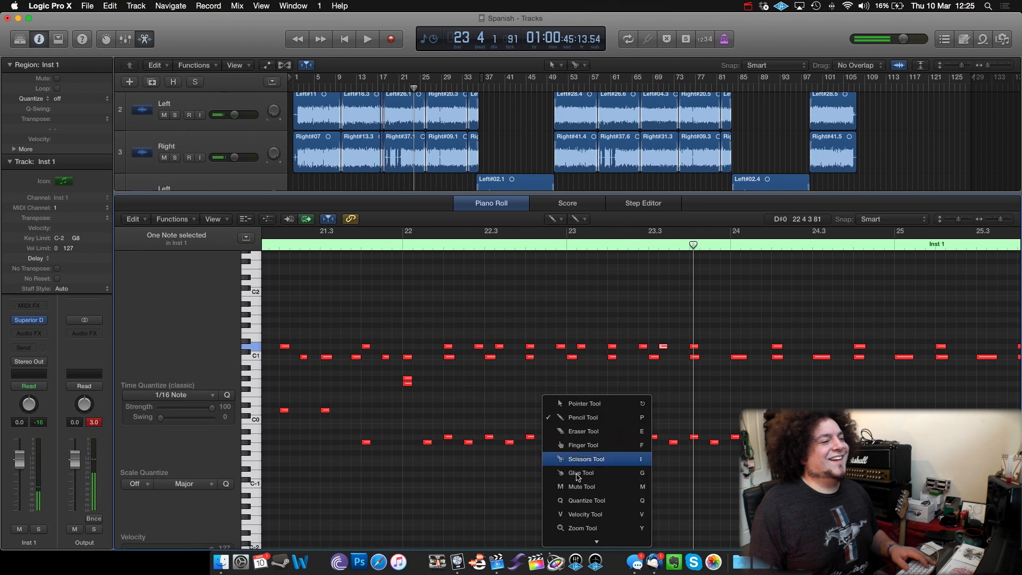
{"action": "left_click", "coordinate": [575, 516]}
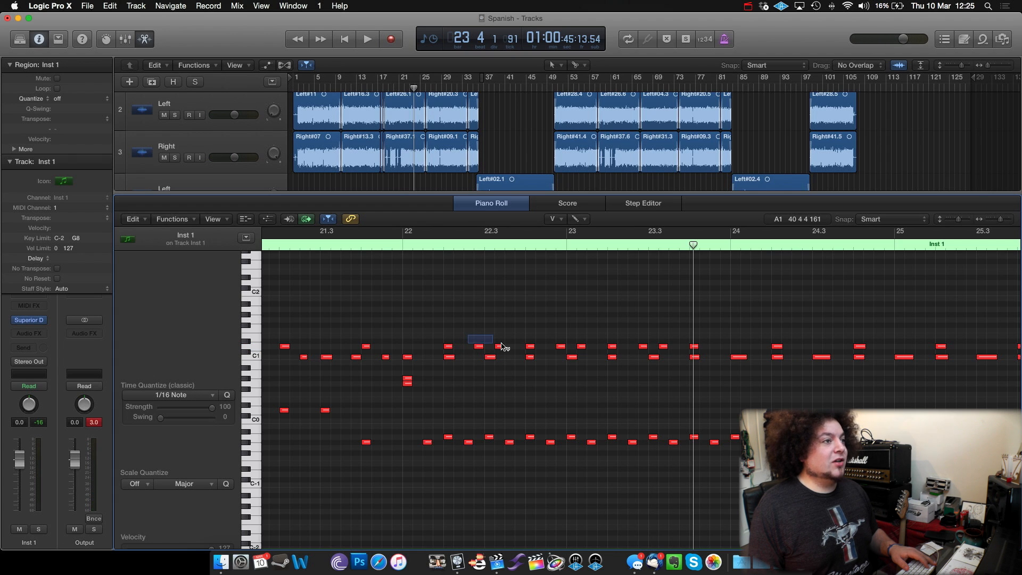
{"action": "left_click_drag", "start_coordinate": [500, 346], "coordinate": [497, 396]}
{"action": "left_click_drag", "start_coordinate": [546, 336], "coordinate": [584, 350]}
{"action": "left_click_drag", "start_coordinate": [582, 346], "coordinate": [586, 408]}
{"action": "key", "text": "space"}
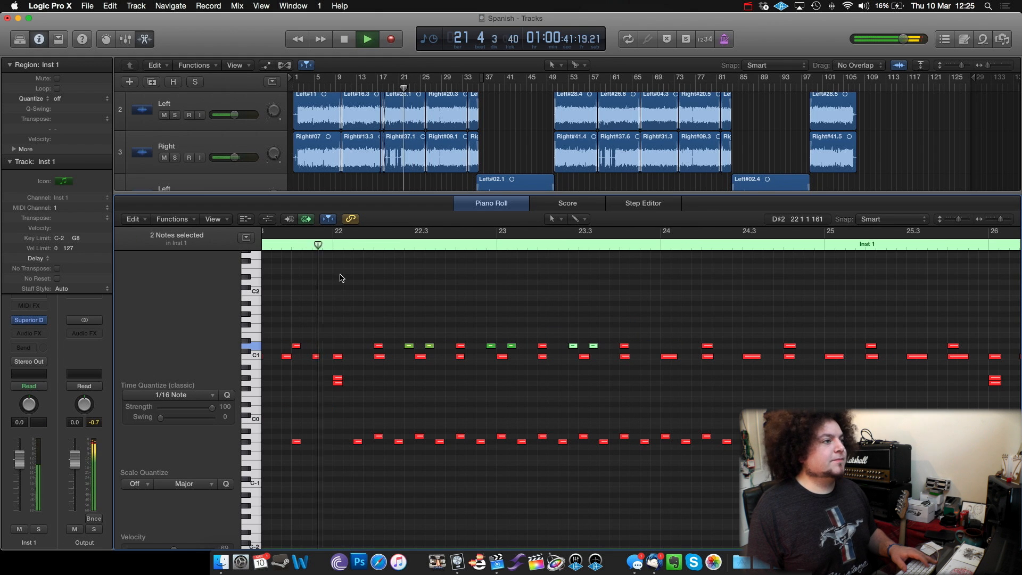
{"action": "key", "text": "space"}
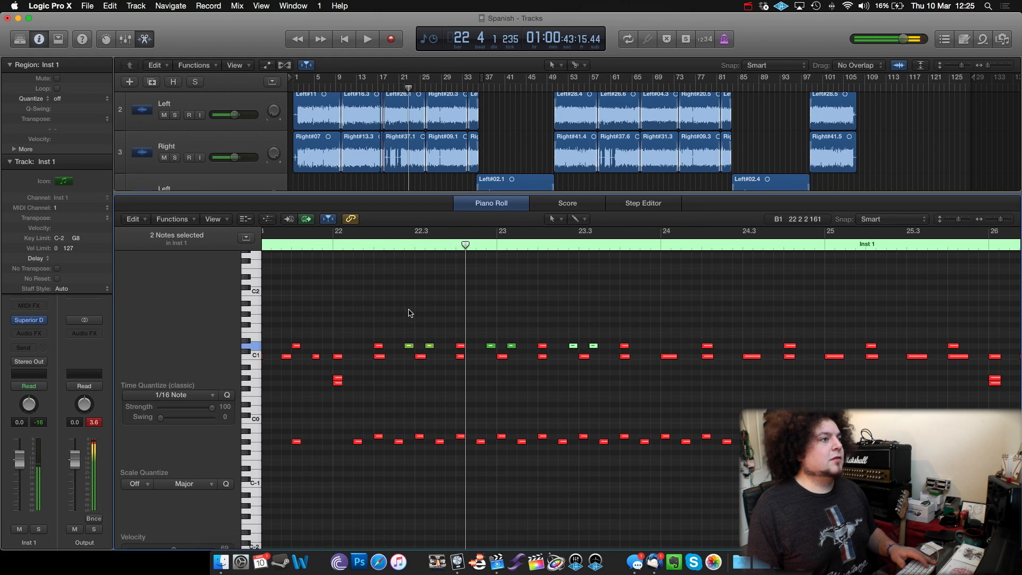
Step: Rework bar 22 with the D1 snare hit on 22 4 2 and a C1 kick on 22 3 3, and play back to bar 24
{"action": "left_click_drag", "start_coordinate": [462, 350], "coordinate": [484, 350]}
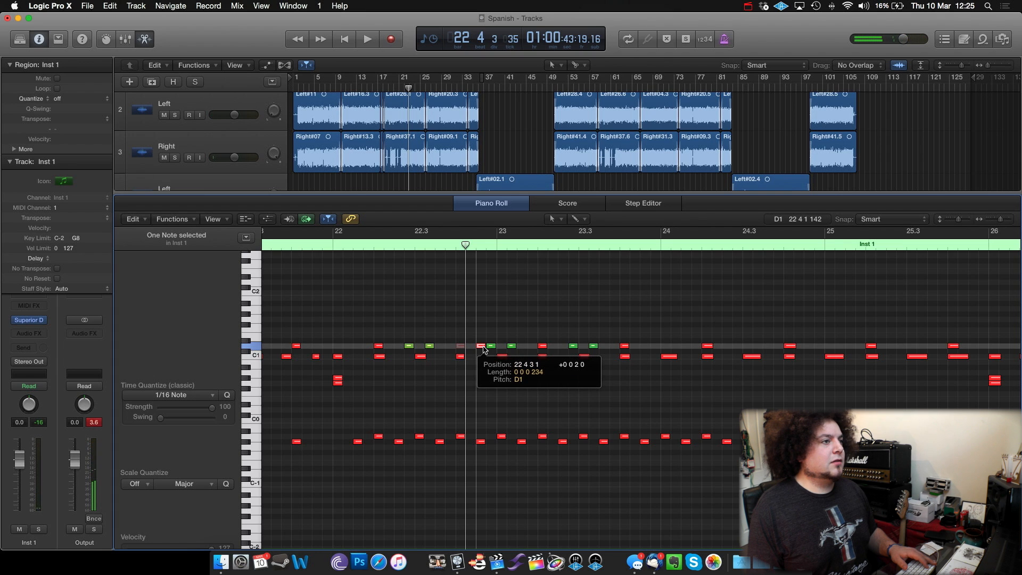
{"action": "left_click_drag", "start_coordinate": [485, 349], "coordinate": [484, 350]}
{"action": "left_click", "coordinate": [492, 347]}
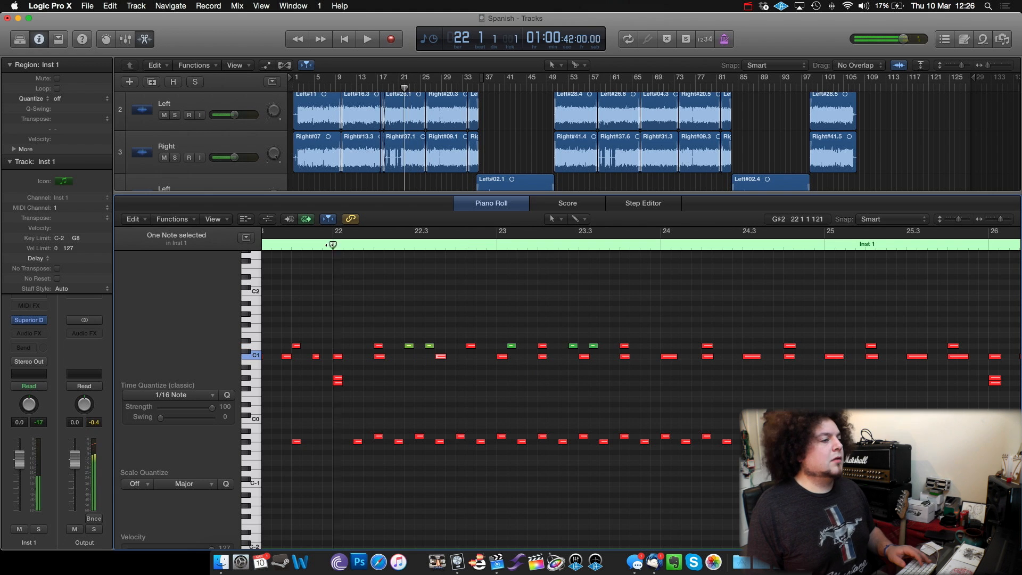
{"action": "key", "text": "space"}
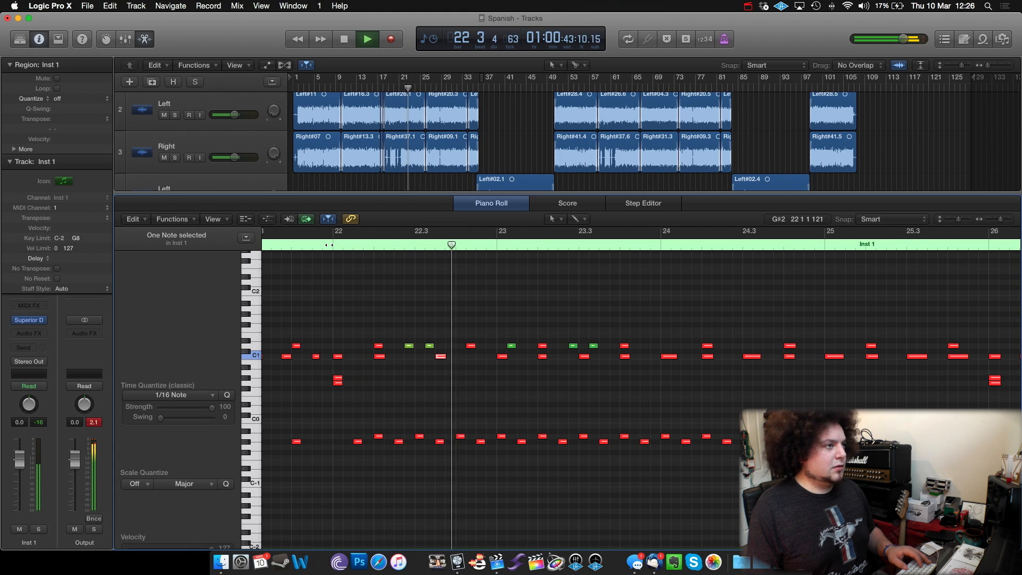
{"action": "scroll", "coordinate": [549, 350], "scroll_direction": "right", "scroll_amount": 5}
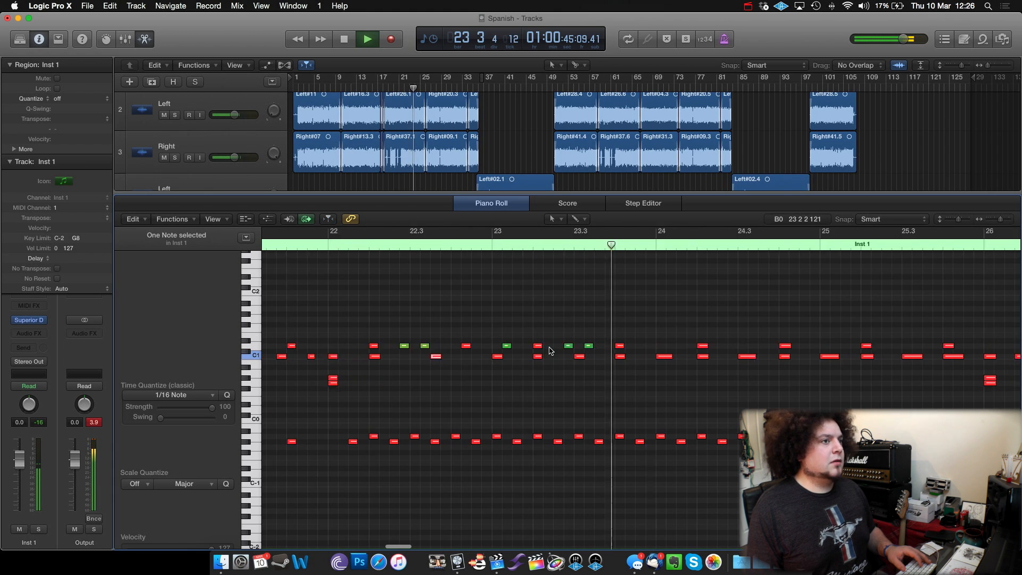
{"action": "key", "text": "space"}
Step: Copy the C1 note on beat 1 of bar 24 down to G#0 and G0
{"action": "left_click", "coordinate": [553, 356]}
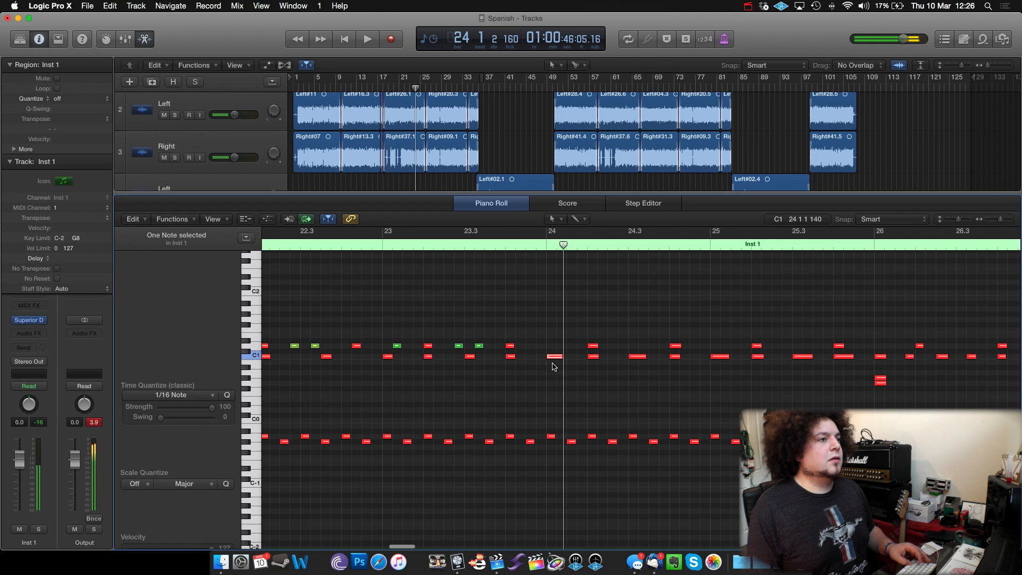
{"action": "left_click_drag", "start_coordinate": [553, 356], "coordinate": [553, 384]}
{"action": "scroll", "coordinate": [577, 343], "scroll_direction": "right", "scroll_amount": 3}
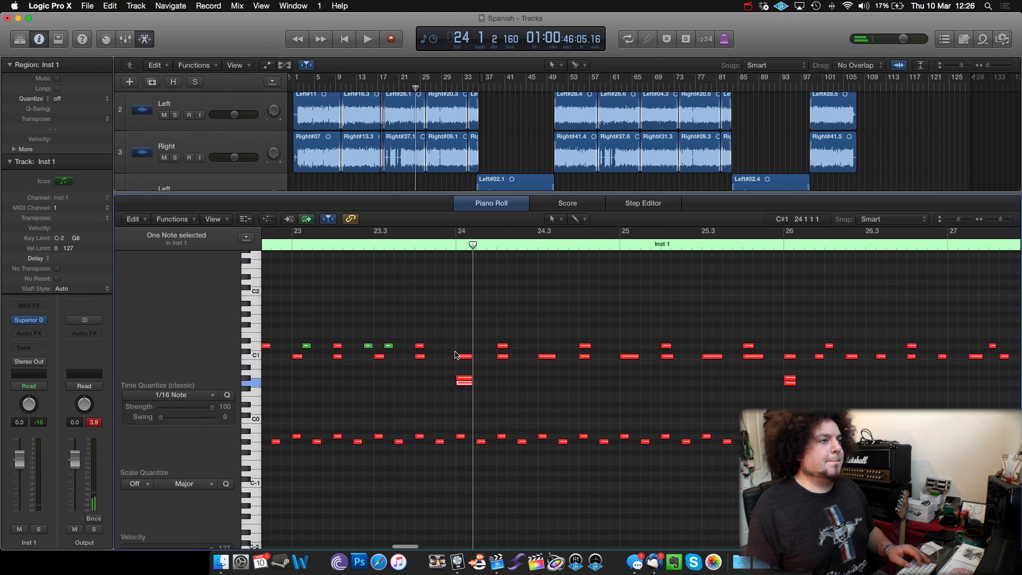
Step: In bar 24, place the C1 kick on 24 3 3, the D1 snare on 24 4 2, and soft D1 notes on 24 2 4, 24 3 2 and 24 4 4
{"action": "key", "text": "t"}
{"action": "left_click", "coordinate": [482, 381]}
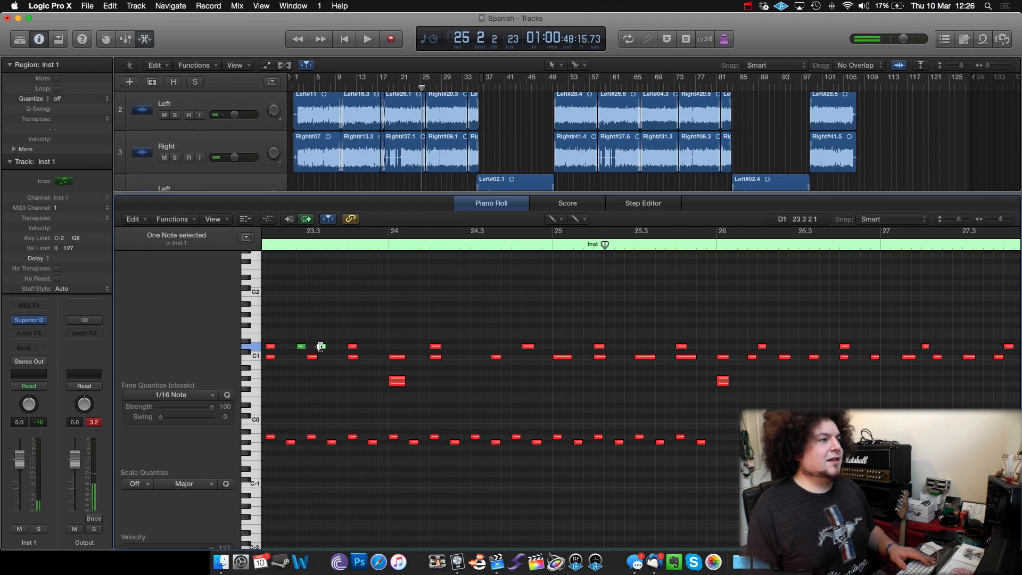
{"action": "left_click", "coordinate": [384, 244]}
{"action": "key", "text": "space"}
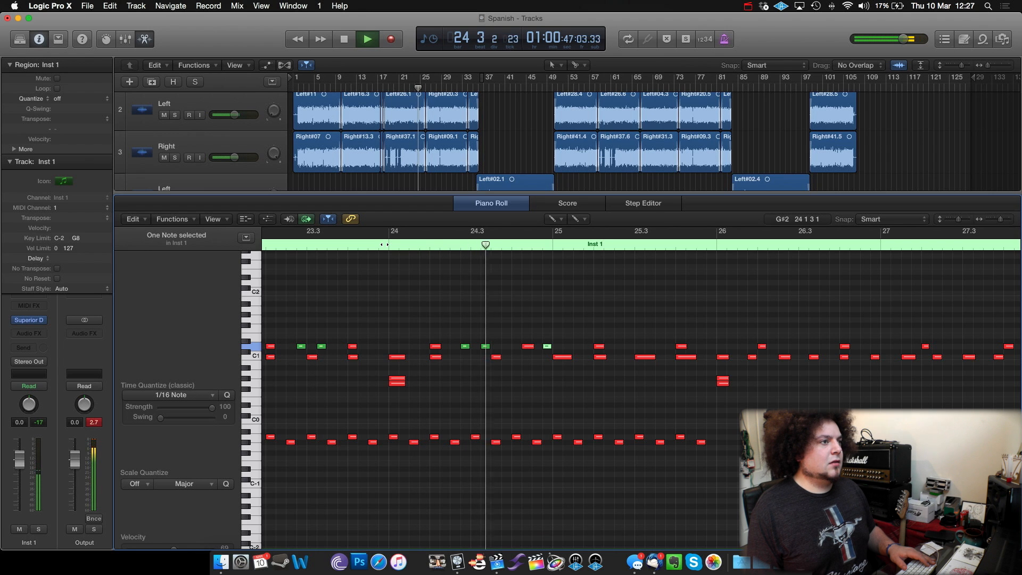
{"action": "key", "text": "space"}
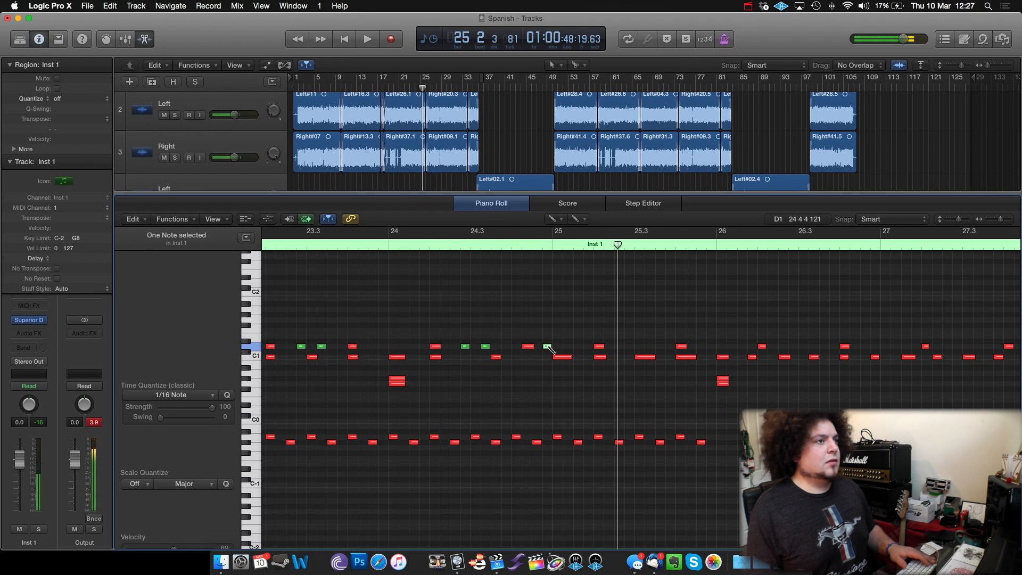
Step: Undo the last D1 ghost note at the end of bar 24, and play back bars 24 to 26
{"action": "key", "text": "super+z"}
{"action": "scroll", "coordinate": [582, 344], "scroll_direction": "right", "scroll_amount": 3}
{"action": "key", "text": "space"}
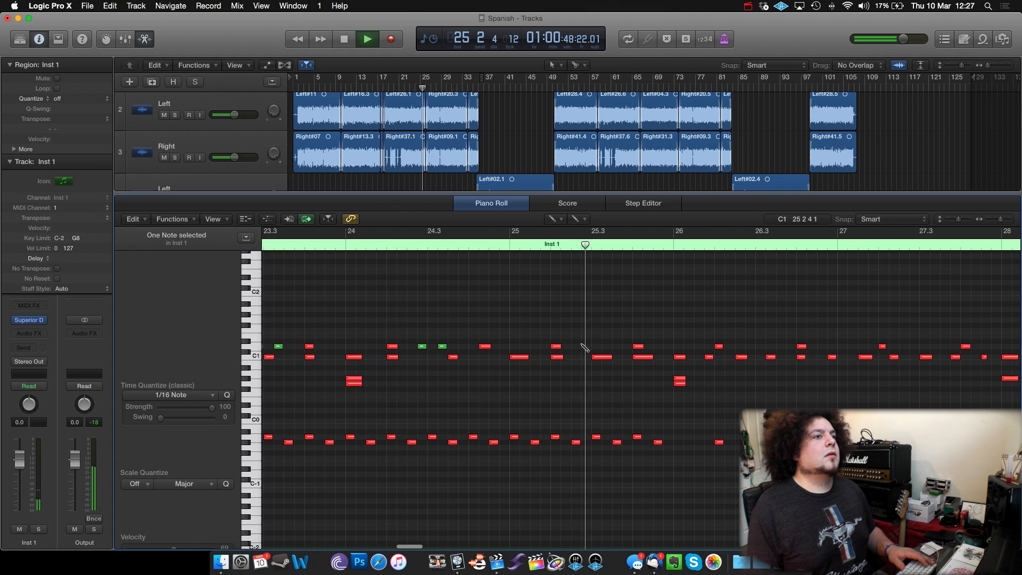
{"action": "scroll", "coordinate": [584, 347], "scroll_direction": "right", "scroll_amount": 2}
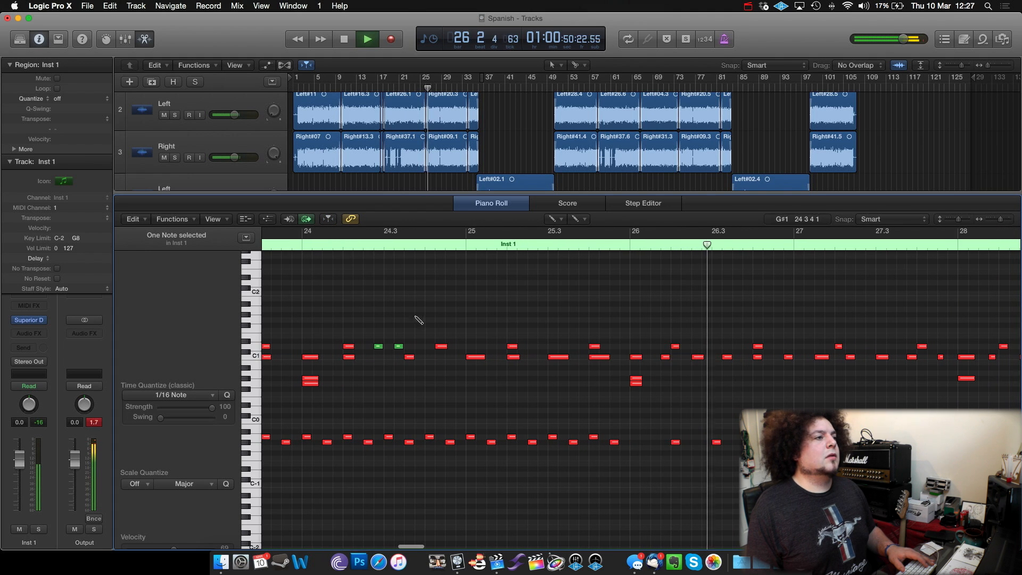
{"action": "scroll", "coordinate": [384, 290], "scroll_direction": "left", "scroll_amount": 2}
{"action": "left_click", "coordinate": [323, 244]}
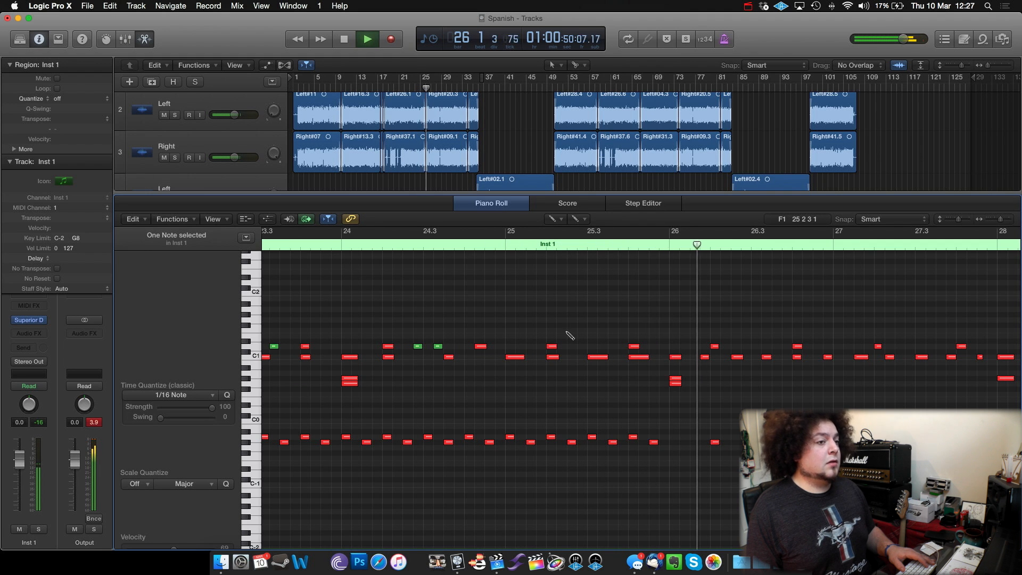
Step: Return to the Pointer tool, stop playback, and look over the drum notes from bar 2 to bar 30
{"action": "key", "text": "t"}
{"action": "left_click", "coordinate": [601, 337]}
{"action": "key", "text": "space"}
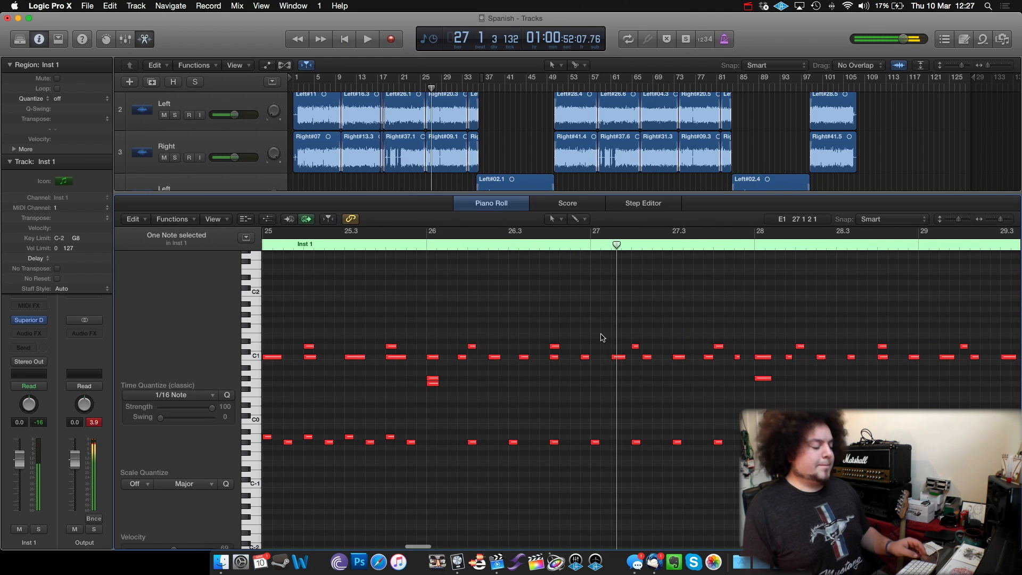
{"action": "scroll", "coordinate": [594, 317], "scroll_direction": "left", "scroll_amount": 10}
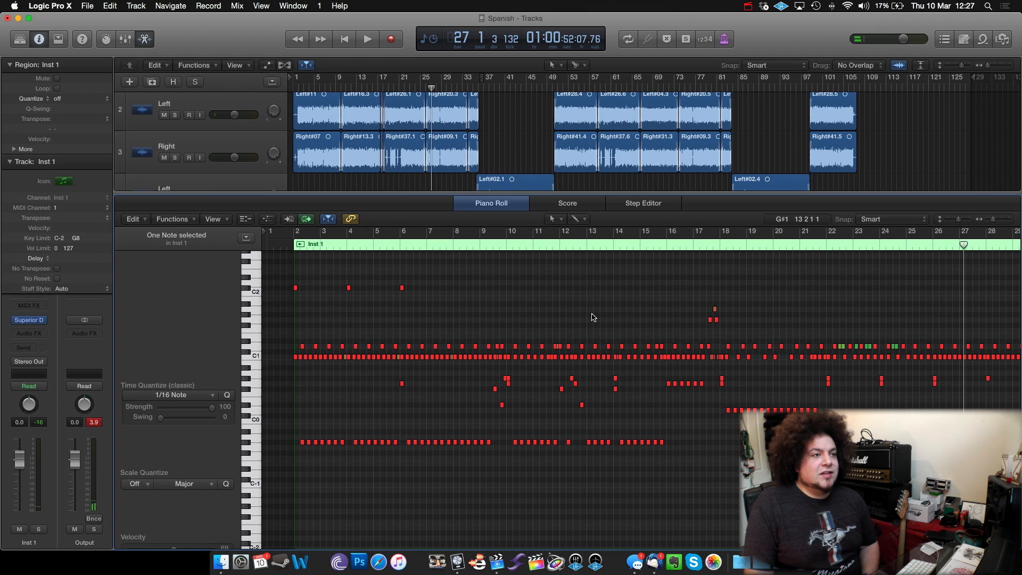
{"action": "scroll", "coordinate": [593, 317], "scroll_direction": "right", "scroll_amount": 3}
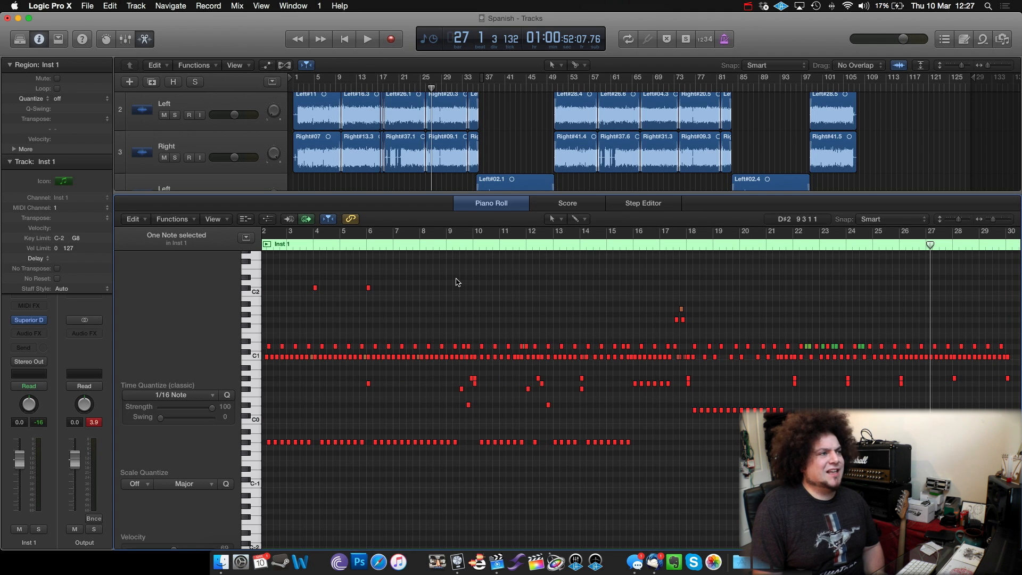
{"action": "scroll", "coordinate": [461, 280], "scroll_direction": "right", "scroll_amount": 3}
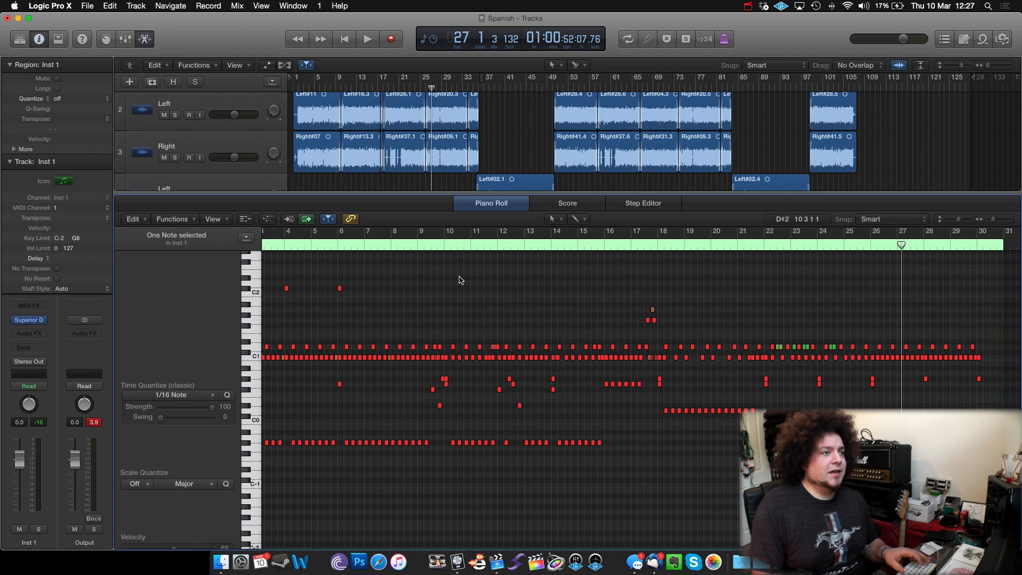
{"action": "scroll", "coordinate": [437, 290], "scroll_direction": "left", "scroll_amount": 5}
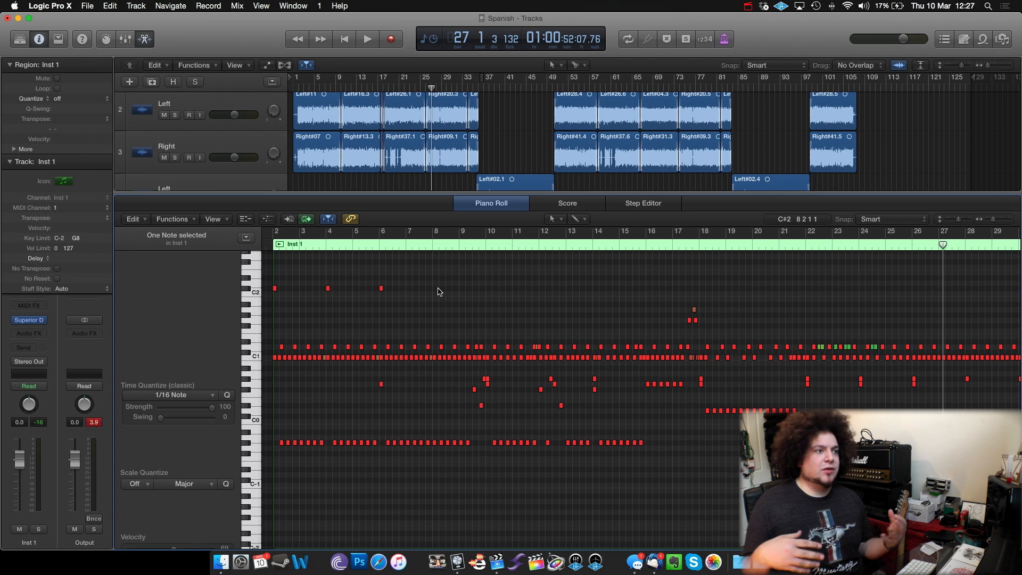
{"action": "key", "text": "t"}
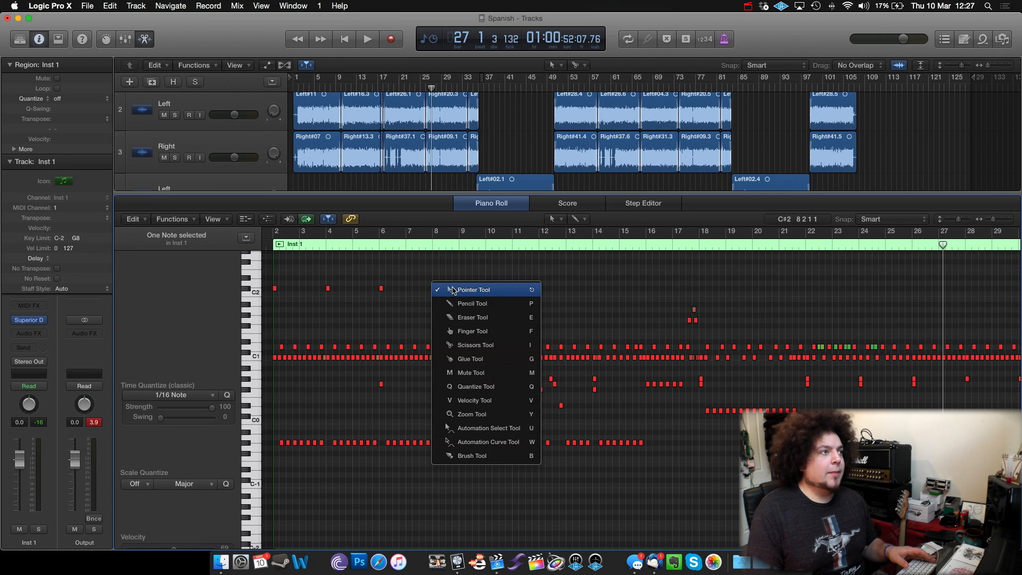
{"action": "left_click", "coordinate": [452, 291]}
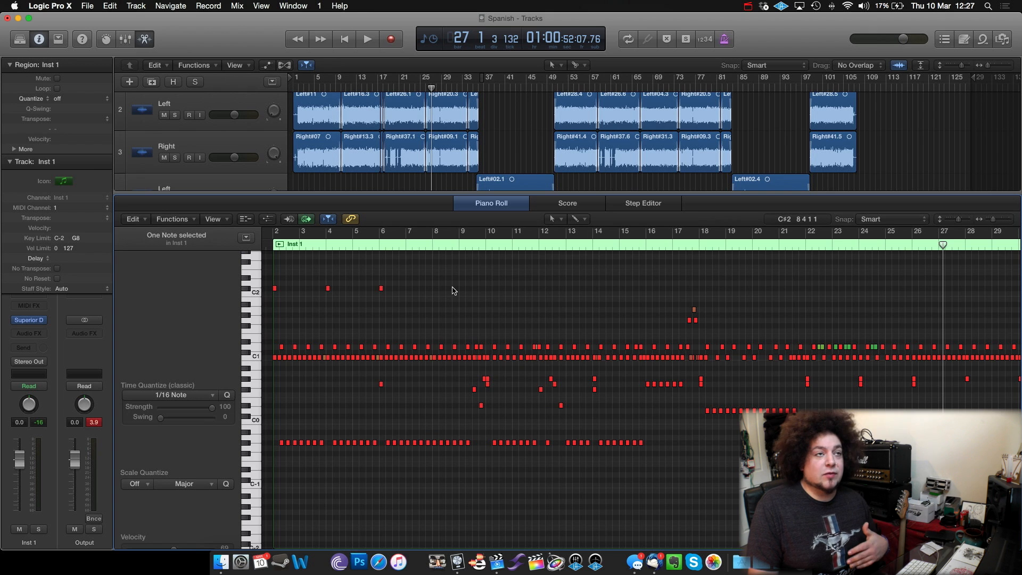
Step: Close the Piano Roll, show the Mixer with its full channel strips, and start playback from bar 7
{"action": "left_click", "coordinate": [148, 41]}
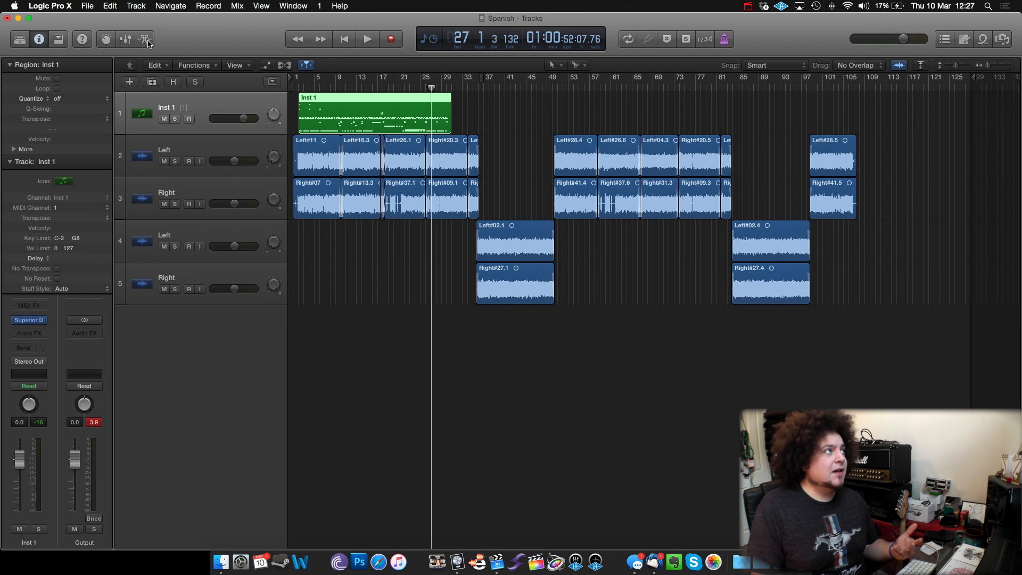
{"action": "left_click", "coordinate": [127, 41]}
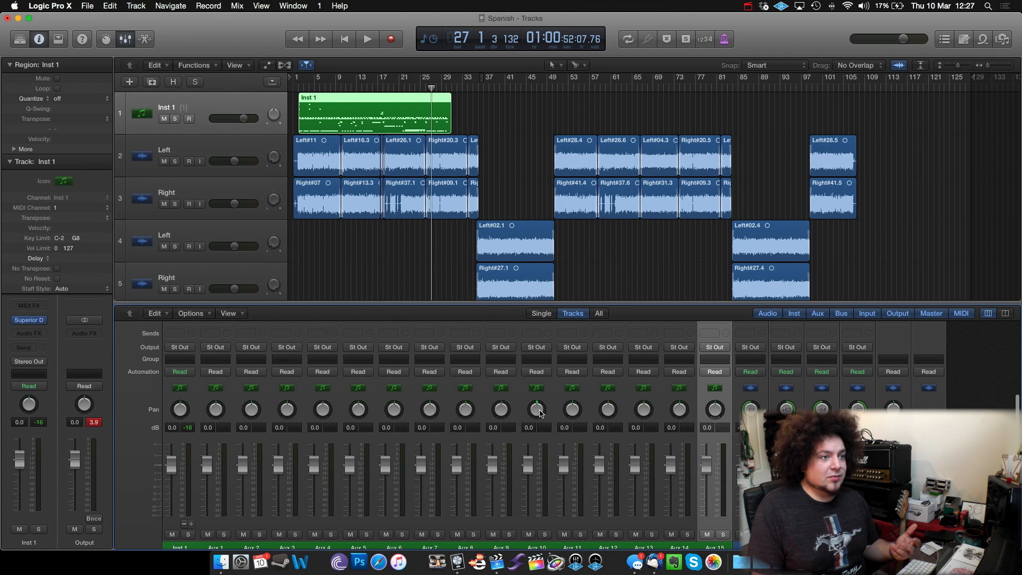
{"action": "scroll", "coordinate": [541, 413], "scroll_direction": "down", "scroll_amount": 1}
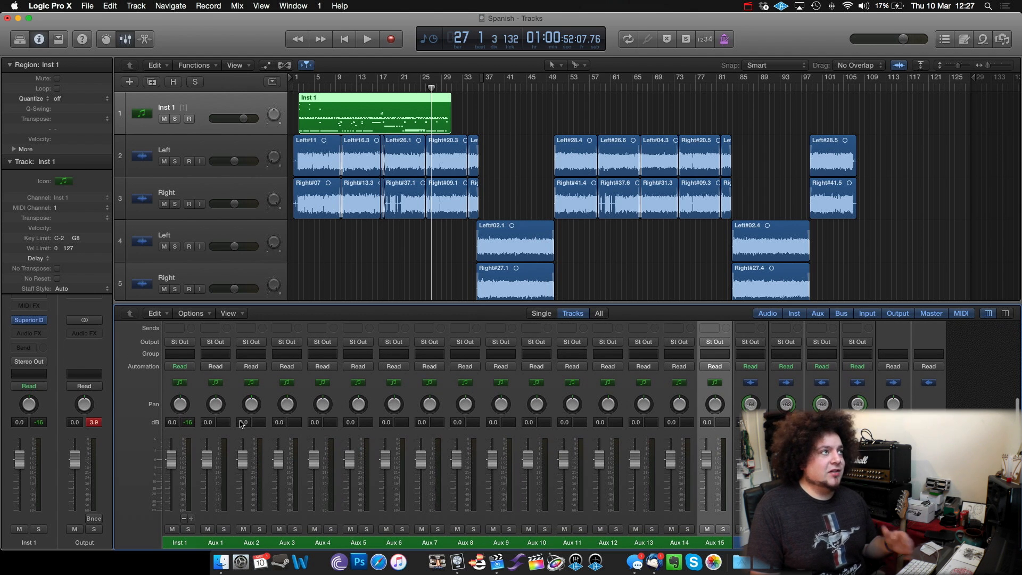
{"action": "left_click", "coordinate": [325, 87]}
{"action": "key", "text": "space"}
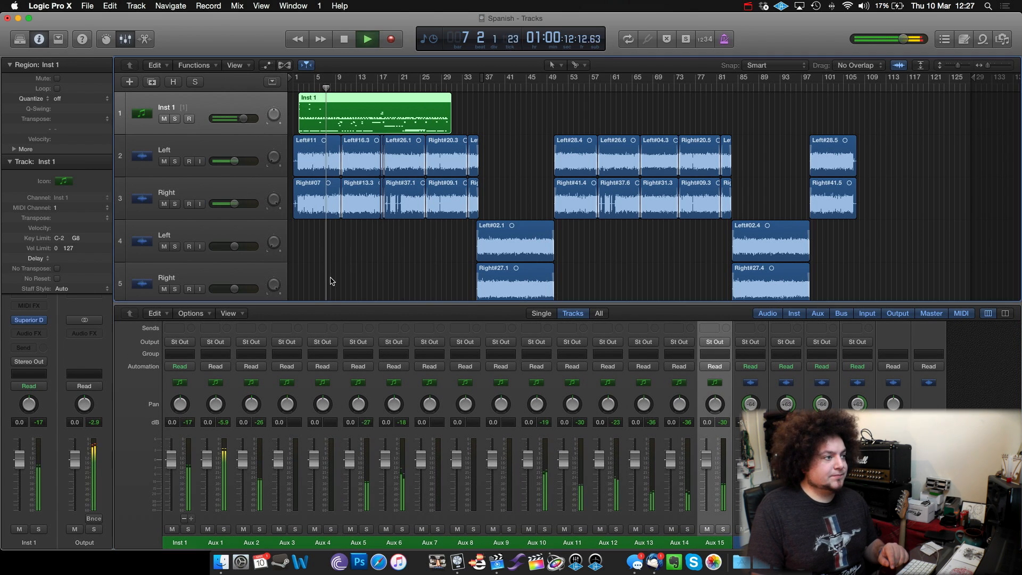
Step: Audition the drum outputs by soloing Aux 6, 5, 3, 10, 11 and 12 during playback, clear the solos and stop
{"action": "left_click", "coordinate": [401, 529]}
{"action": "left_click", "coordinate": [402, 529]}
{"action": "left_click", "coordinate": [366, 529]}
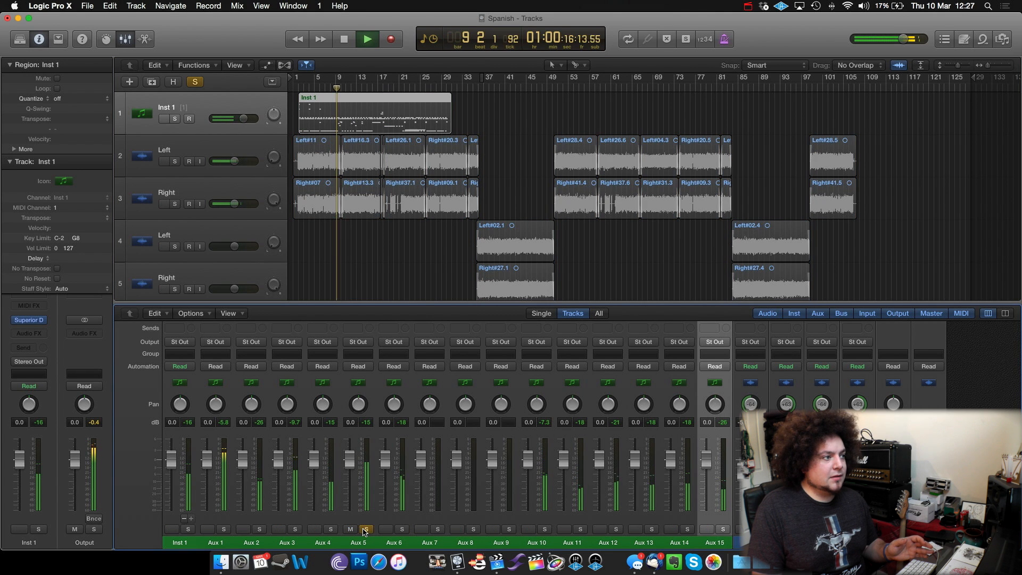
{"action": "left_click", "coordinate": [366, 529]}
{"action": "left_click", "coordinate": [315, 529]}
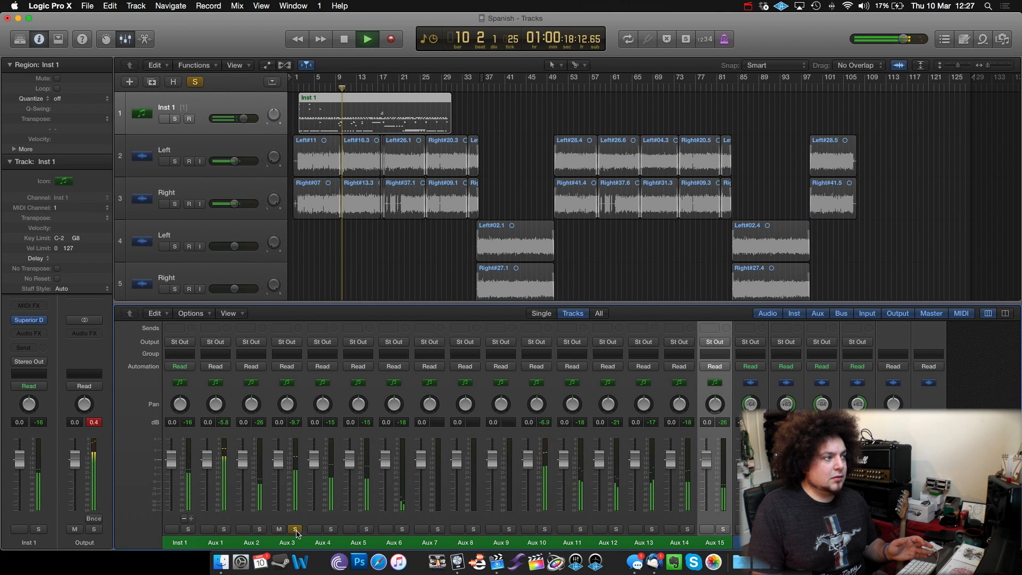
{"action": "left_click", "coordinate": [314, 529]}
{"action": "left_click", "coordinate": [545, 529]}
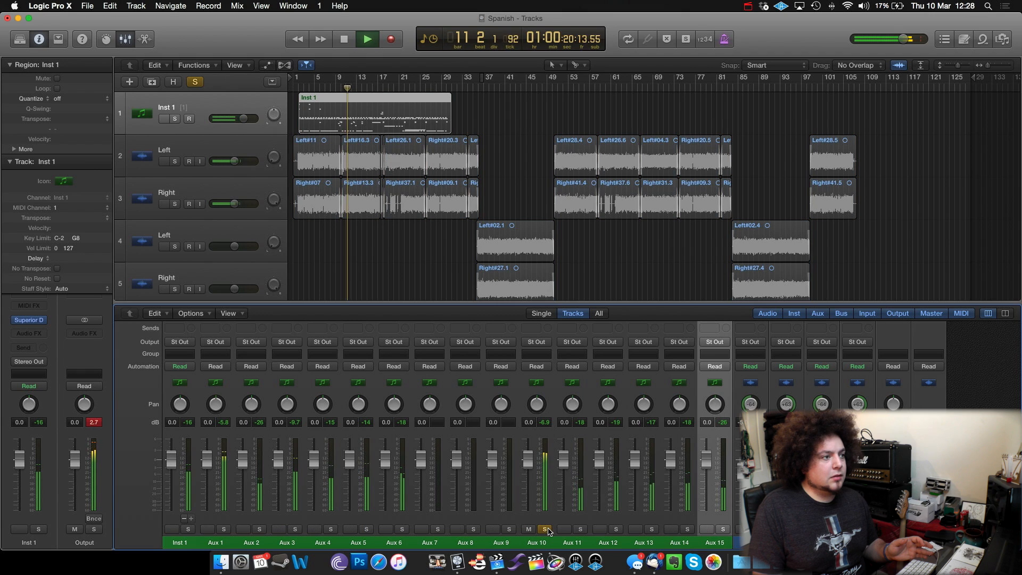
{"action": "left_click", "coordinate": [545, 529]}
{"action": "left_click", "coordinate": [580, 529]}
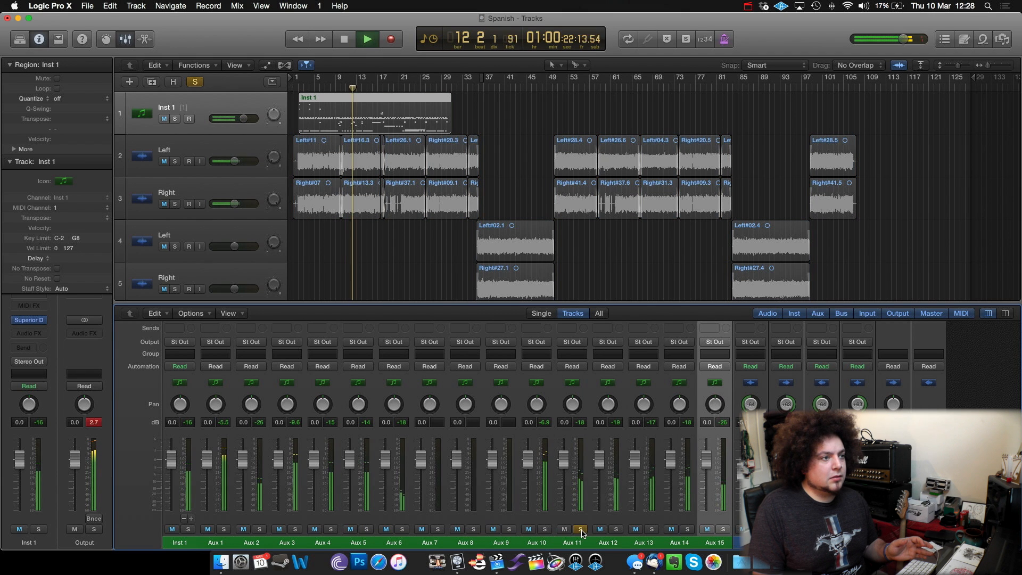
{"action": "left_click", "coordinate": [615, 529]}
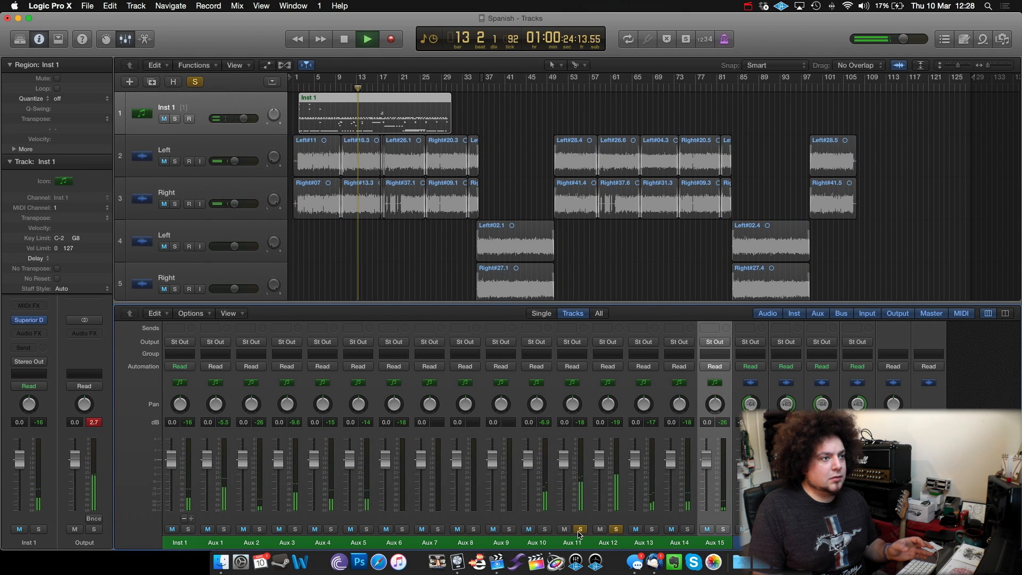
{"action": "left_click", "coordinate": [616, 529]}
{"action": "key", "text": "space"}
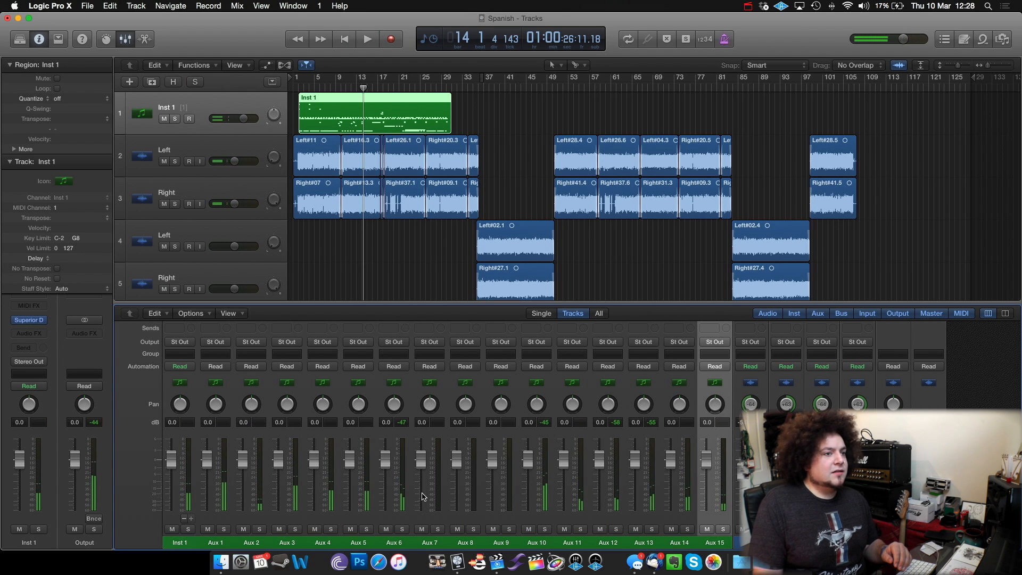
Step: Select the four Left and Right audio channels, raise their faders together to -1.8 dB, and play back from bar 14
{"action": "left_click_drag", "start_coordinate": [751, 542], "coordinate": [858, 542]}
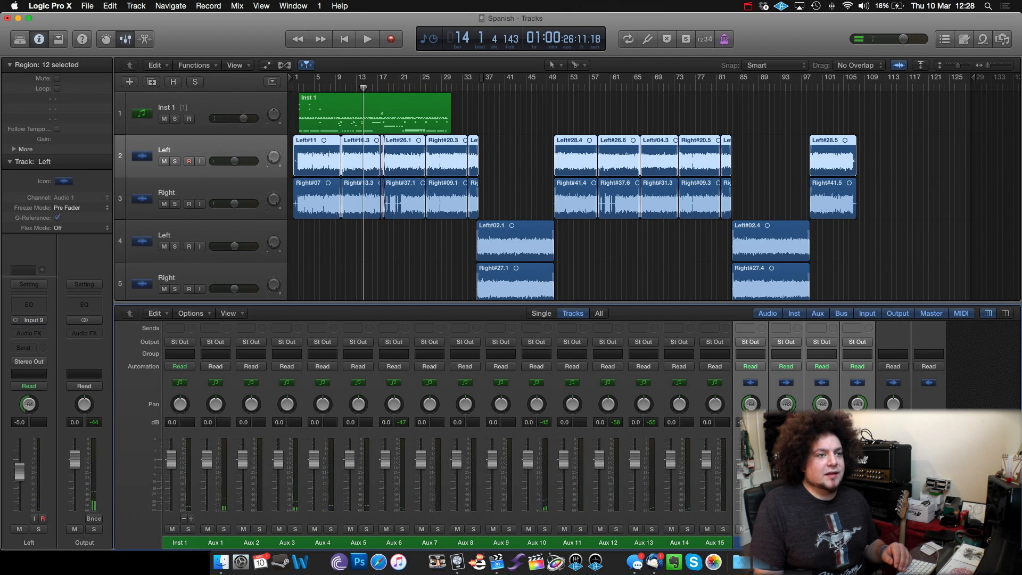
{"action": "left_click_drag", "start_coordinate": [849, 465], "coordinate": [849, 465]}
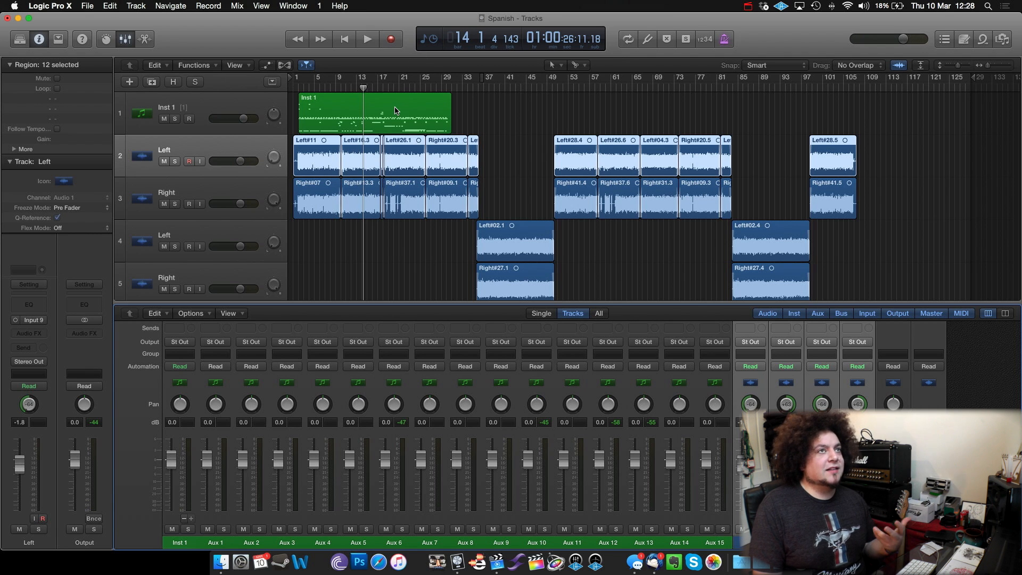
{"action": "key", "text": "space"}
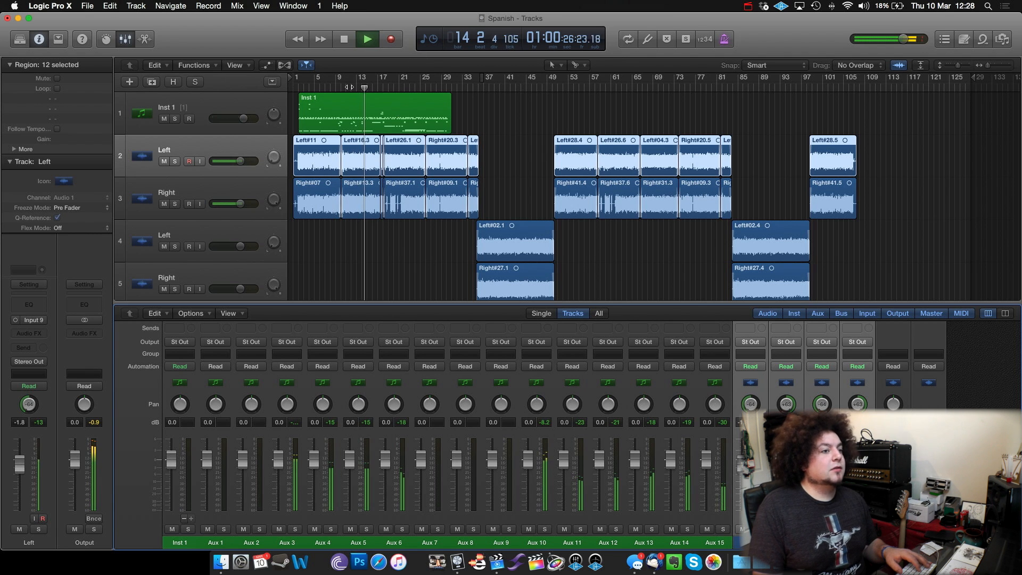